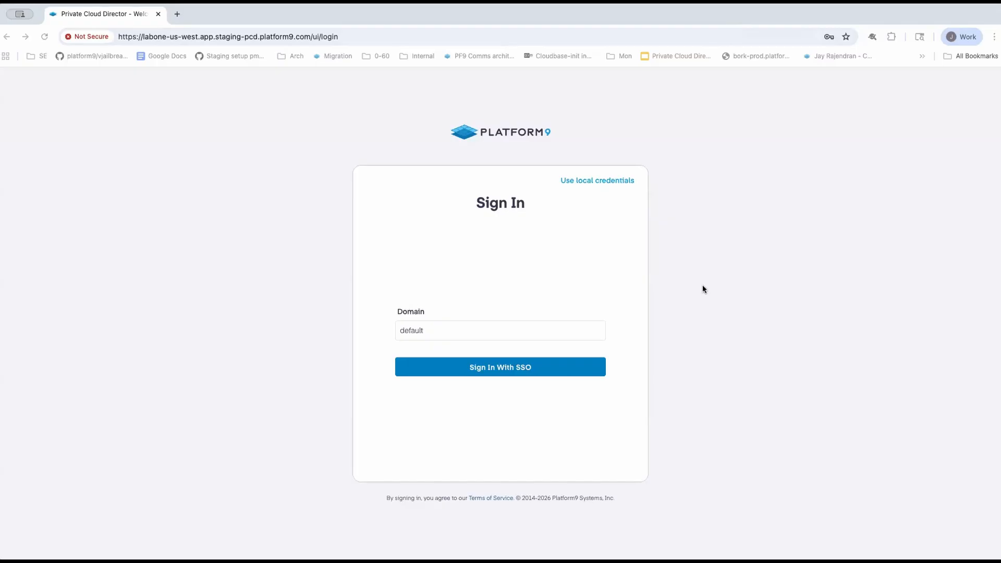
left_click(177, 38)
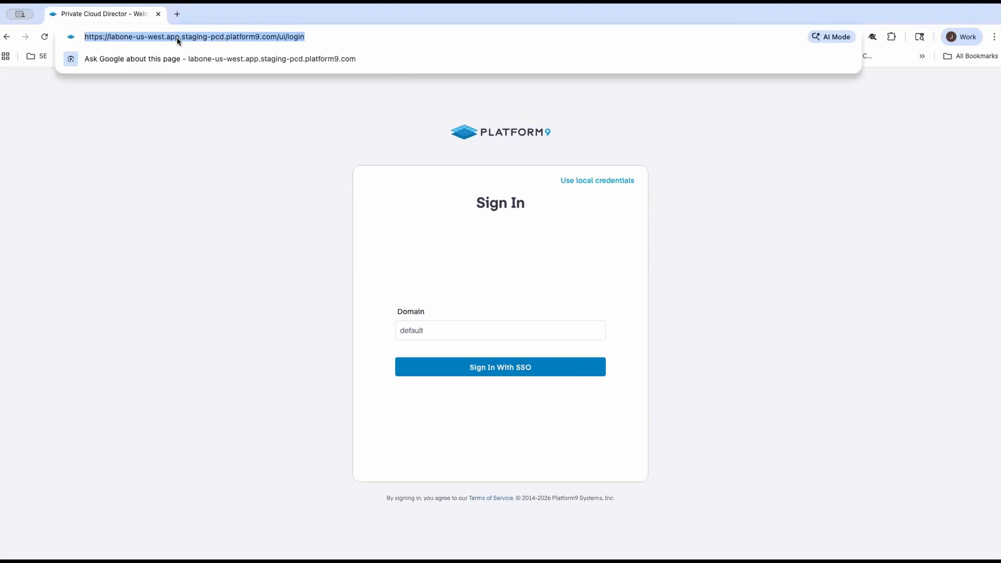
left_click(184, 136)
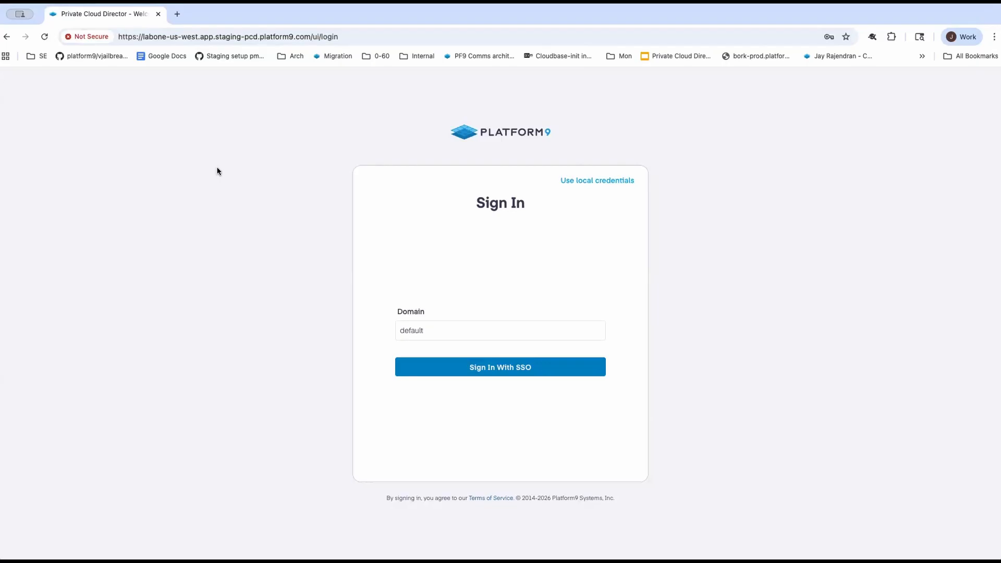
- Sign in with local credentials by entering the account password, and dismiss the offer to save the login
left_click(592, 180)
left_click(488, 274)
left_click(499, 298)
double_click(452, 312)
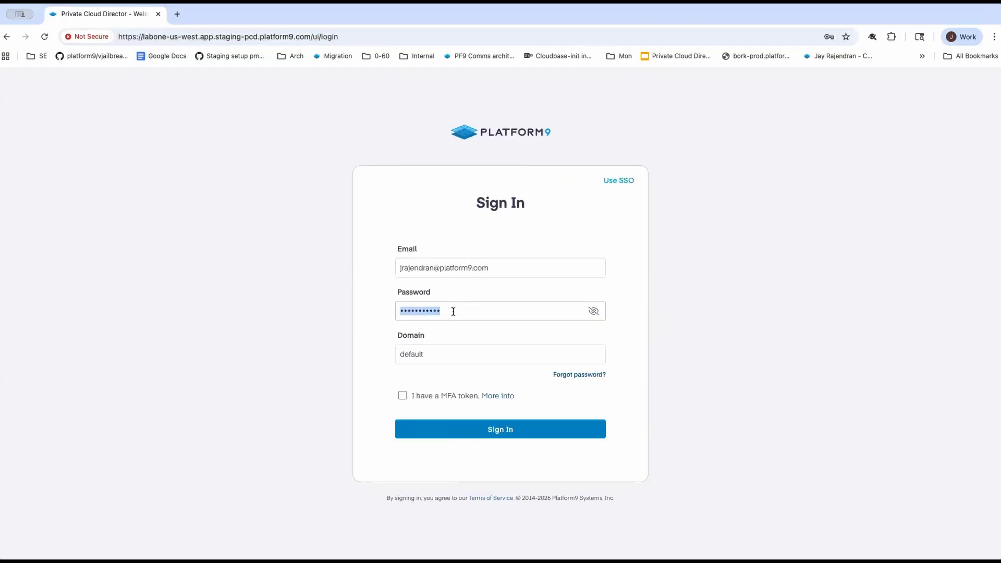
type("•••••••••••")
left_click(483, 435)
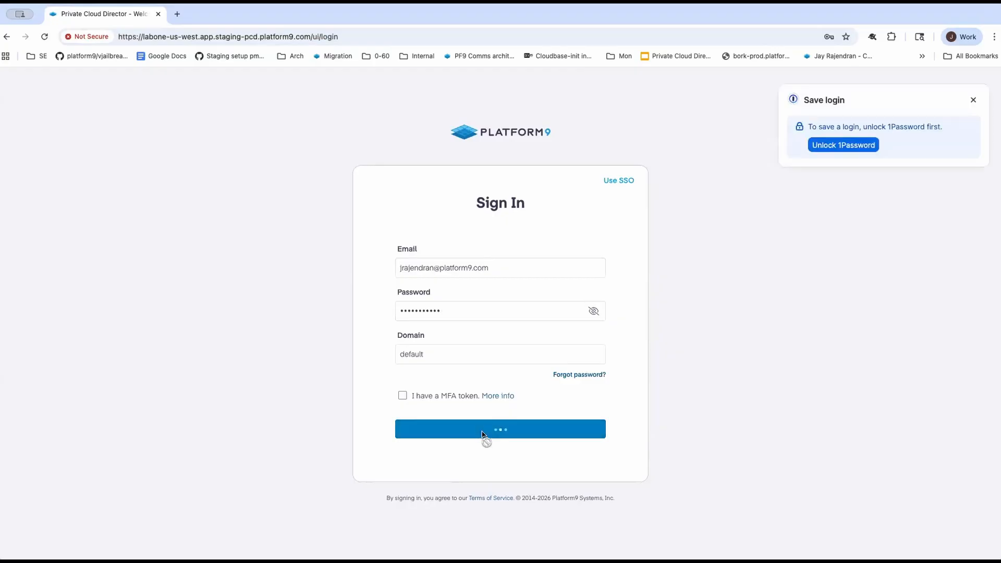
left_click(973, 100)
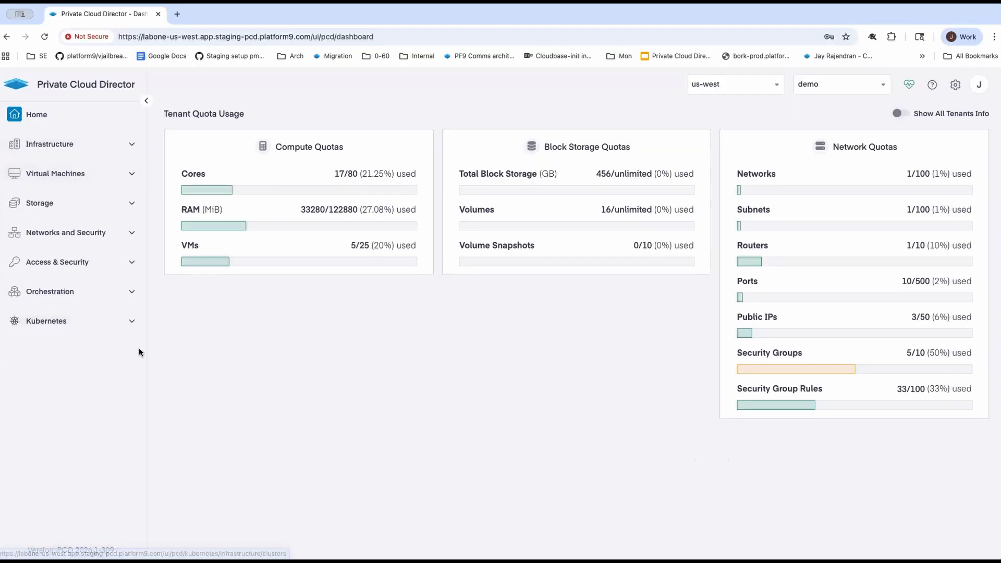
- Open the virtual machines list and look through the VM instances of the demo tenant
left_click(131, 177)
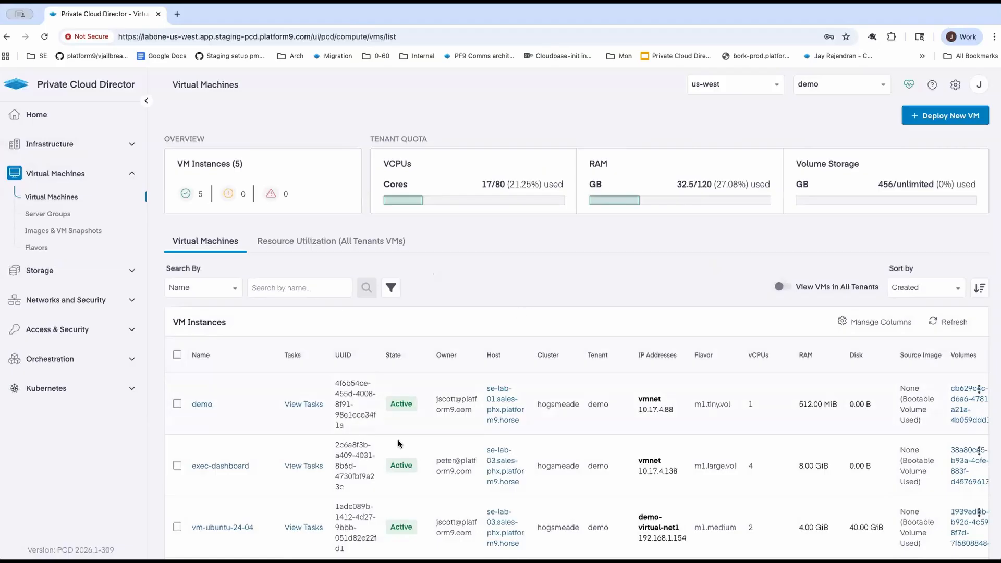
scroll(404, 443, "down", 1)
scroll(441, 448, "down", 2)
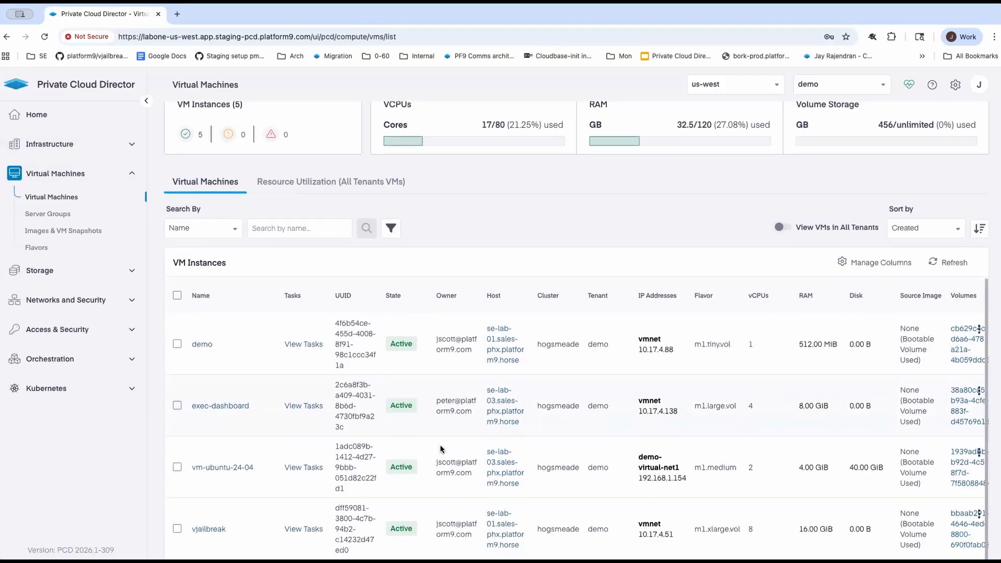
scroll(440, 446, "down", 1)
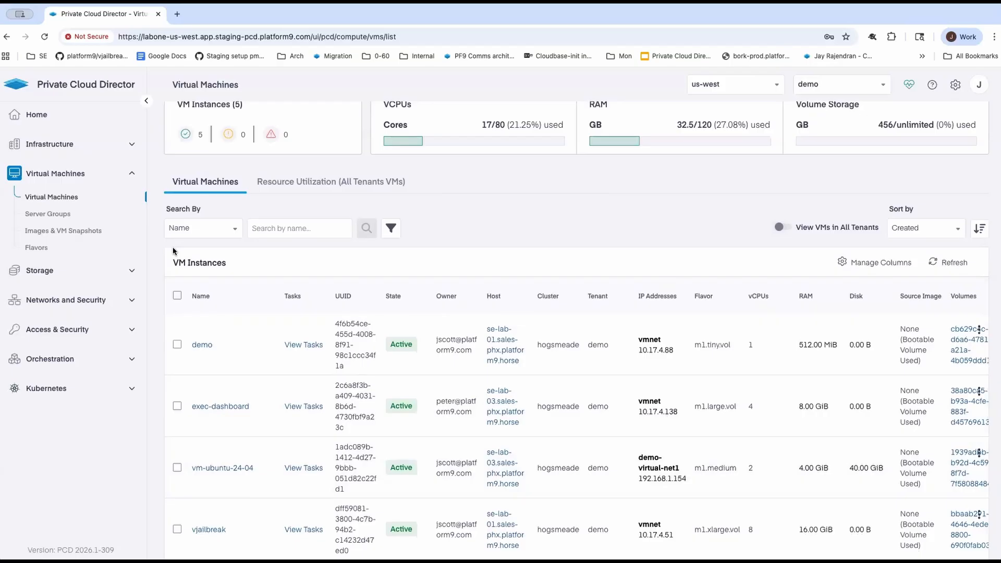
- Open the list of images and VM snapshots and look through both pages of images
left_click(88, 231)
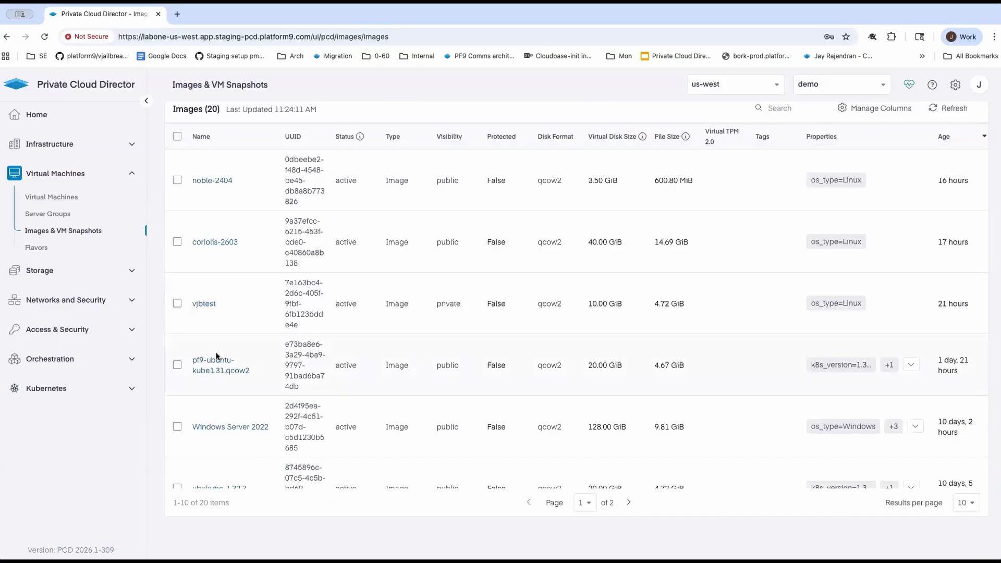
scroll(216, 356, "down", 5)
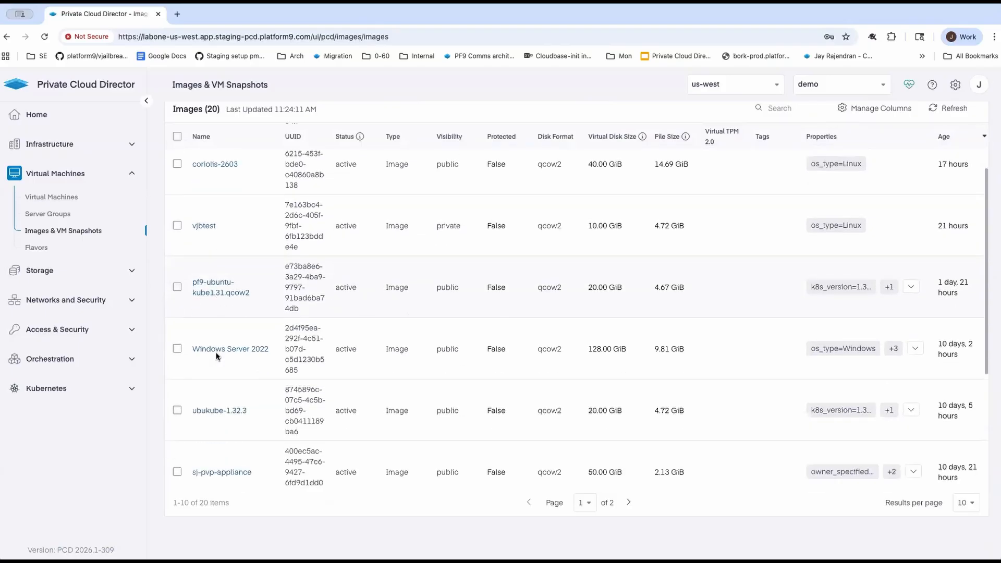
scroll(217, 356, "down", 1)
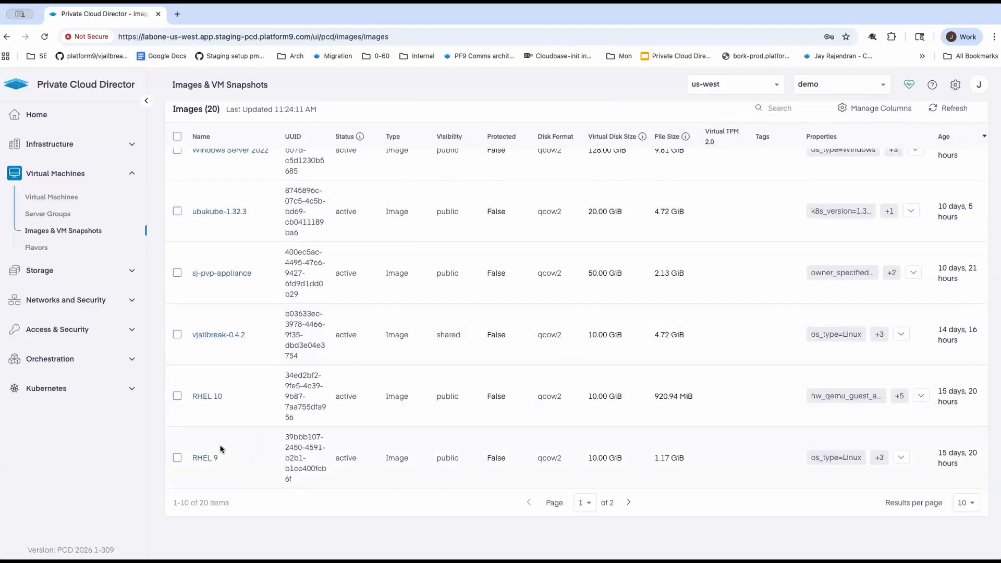
left_click(629, 503)
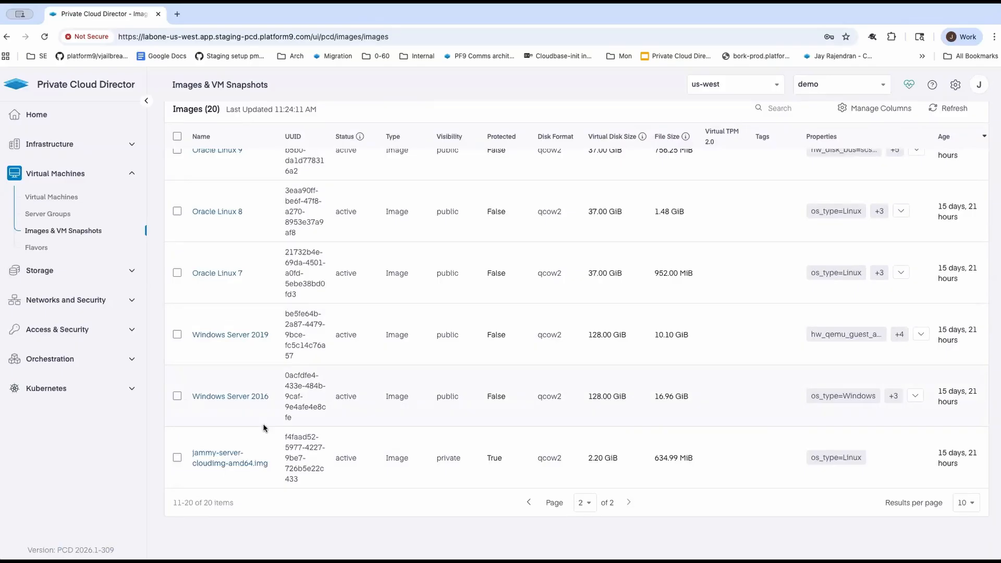
scroll(330, 350, "up", 5)
scroll(329, 350, "up", 3)
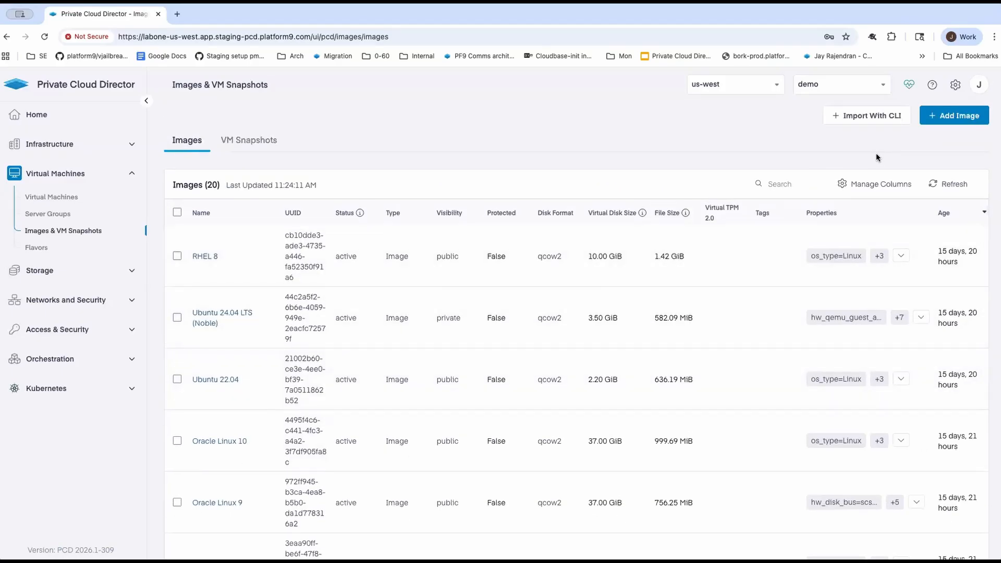
- Start adding a new image and choose the file cirros-0.5.1-x86_64-disk.img for upload
left_click(957, 118)
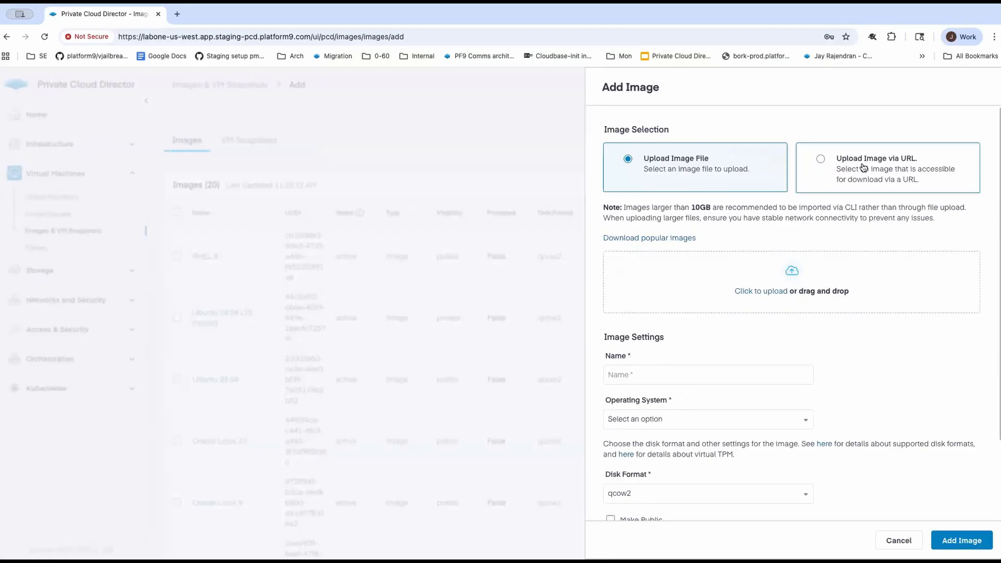
left_click(748, 296)
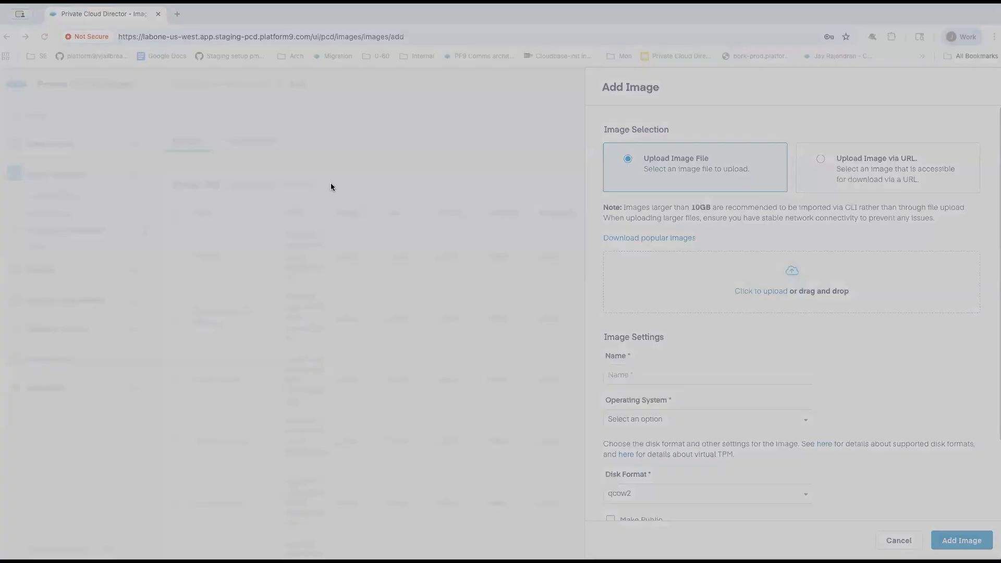
left_click(837, 417)
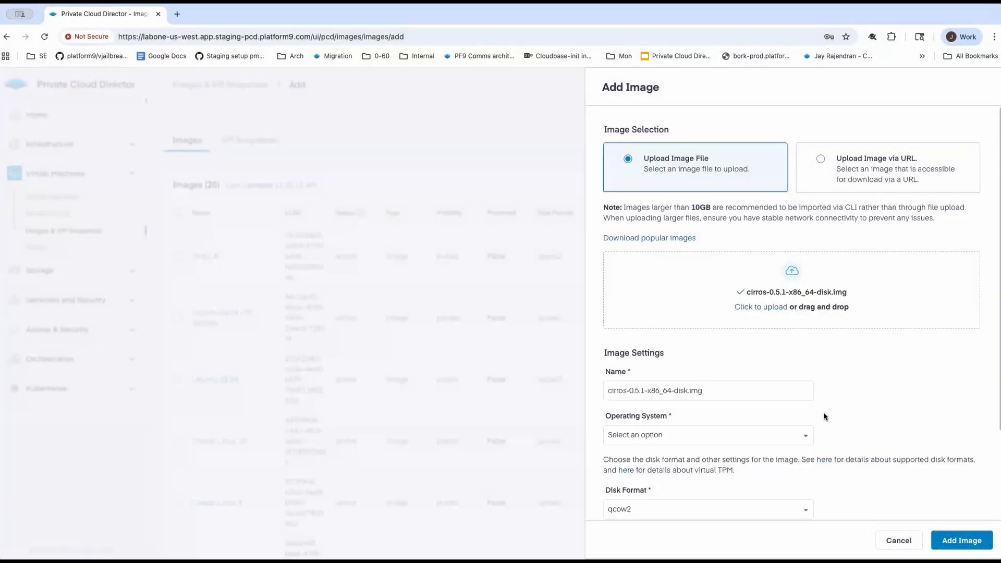
- Set the image's operating system to Linux, make it public, and add it, closing the upload notice
left_click(755, 443)
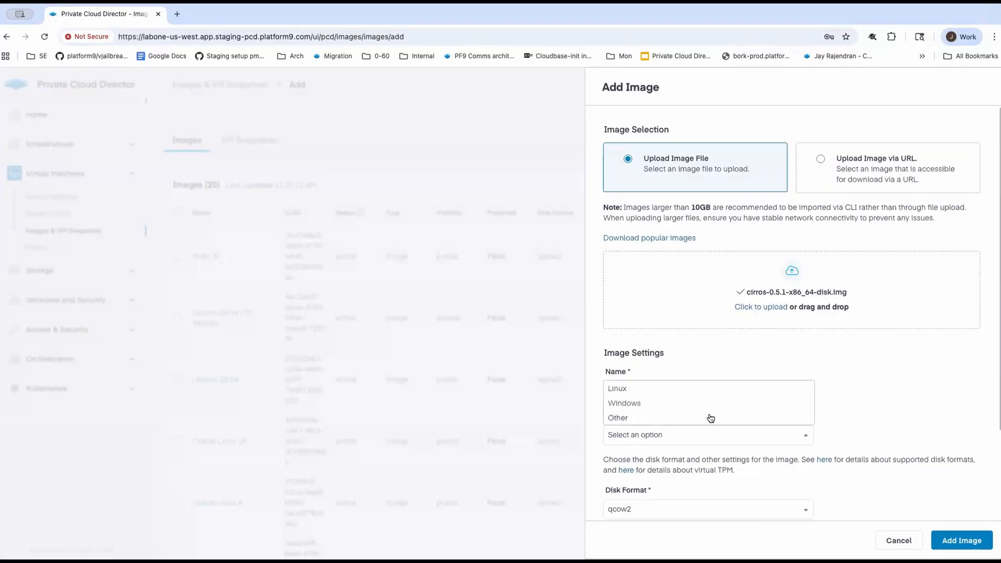
left_click(709, 387)
scroll(913, 377, "down", 2)
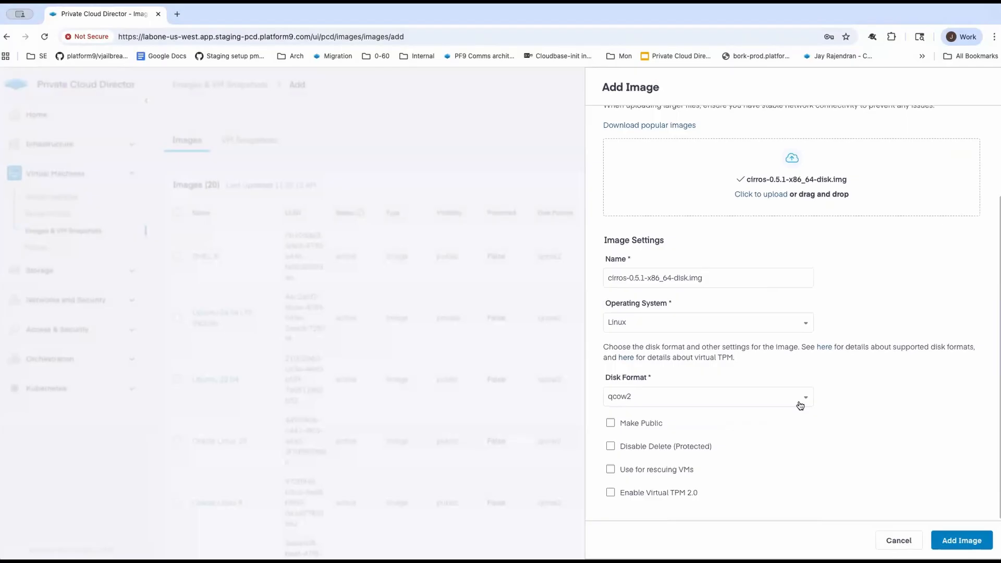
mouse_move(650, 430)
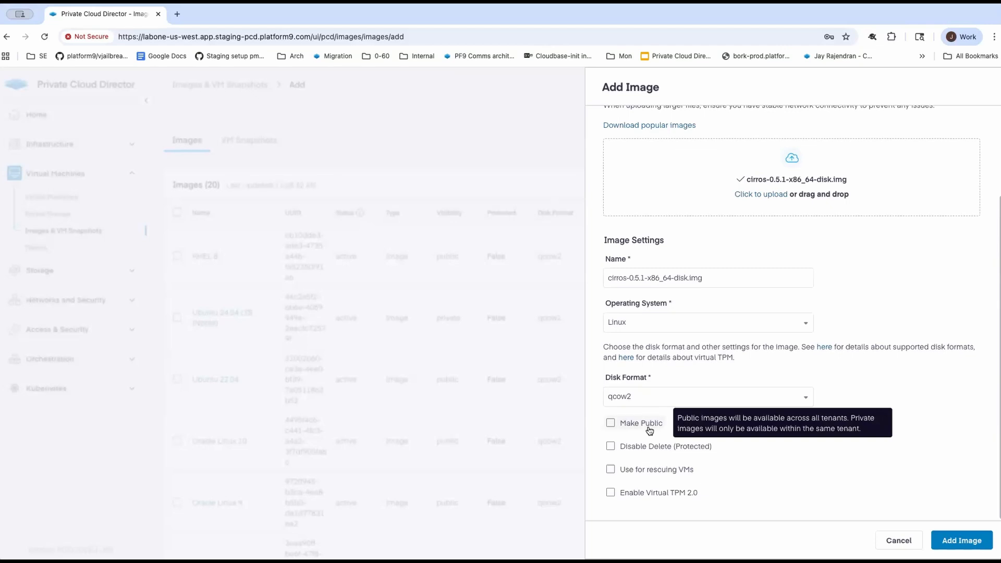
left_click(649, 430)
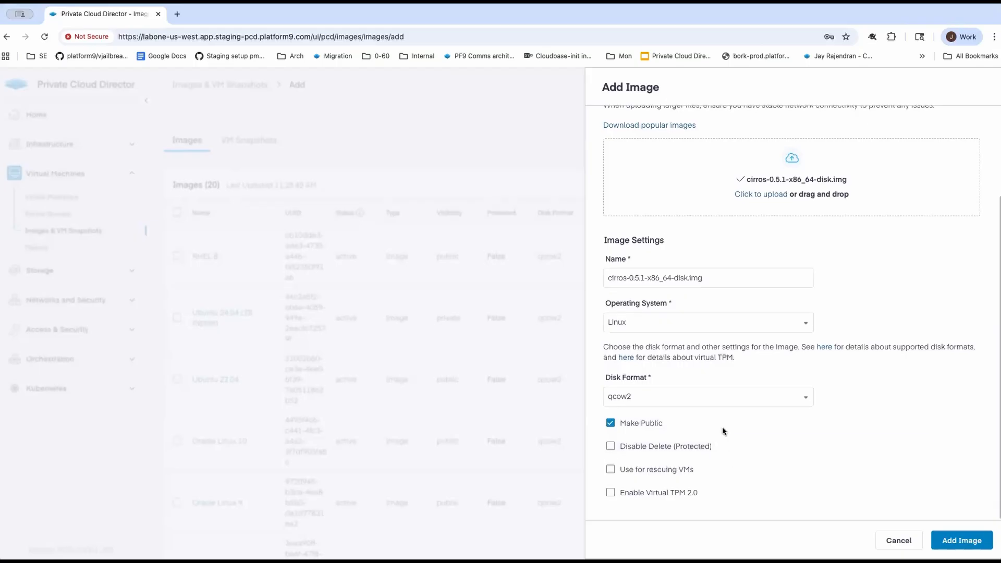
left_click(962, 541)
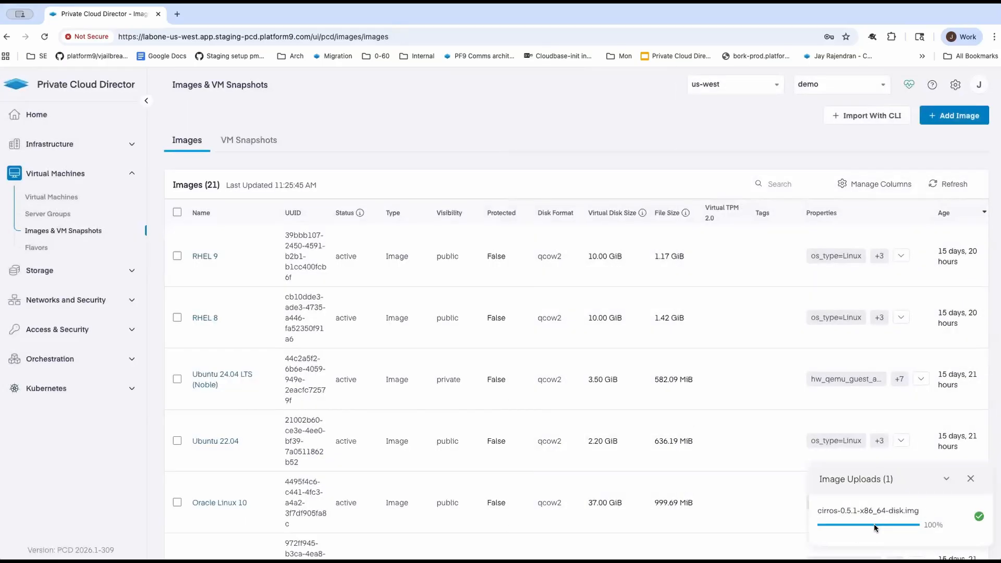
left_click(971, 478)
- Refresh the image list and change its sort order by age to look for the newly uploaded image
left_click(954, 185)
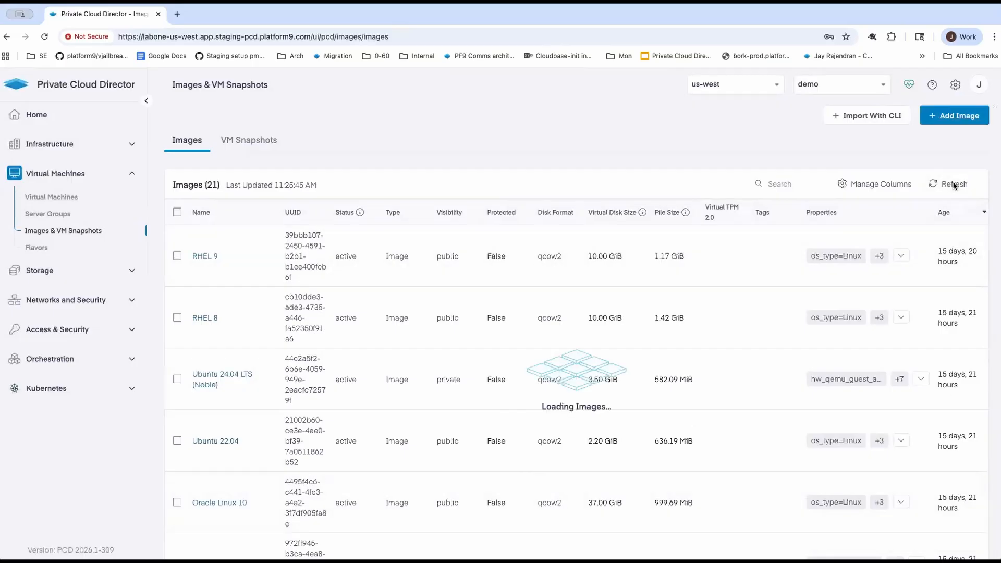
left_click(936, 215)
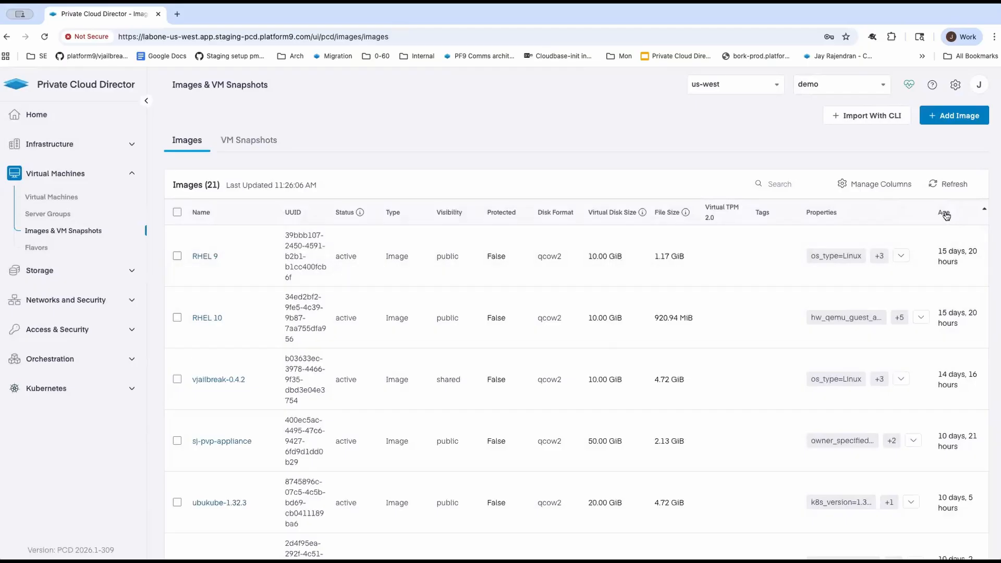
left_click(950, 218)
mouse_move(885, 317)
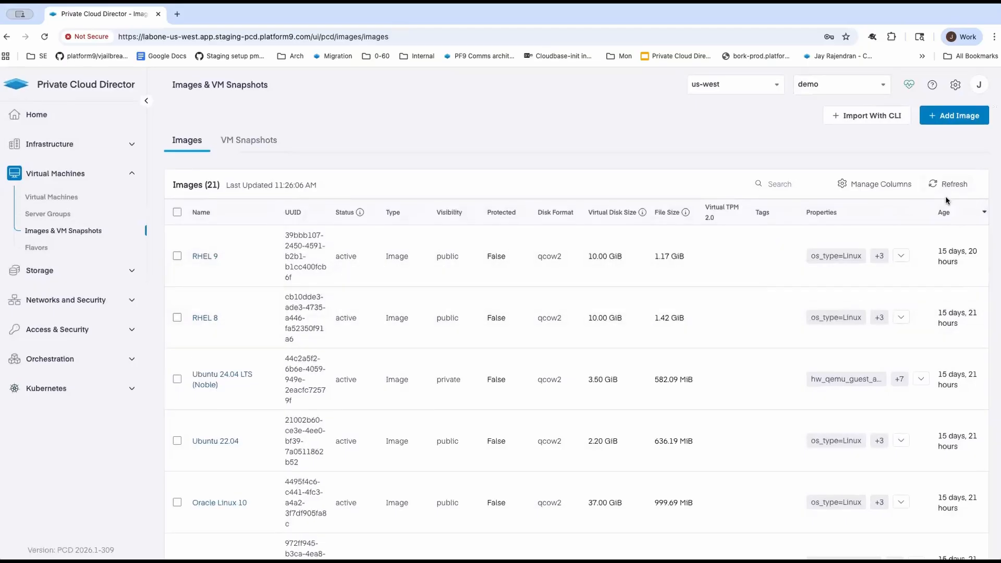
left_click(944, 213)
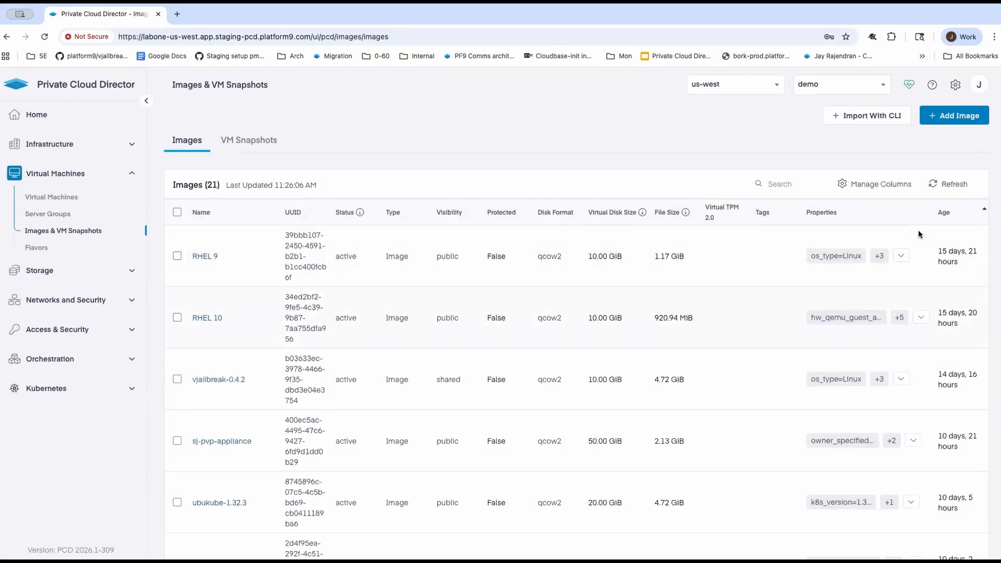
scroll(918, 233, "down", 5)
scroll(905, 293, "up", 5)
left_click(952, 186)
scroll(894, 365, "down", 3)
scroll(894, 365, "up", 4)
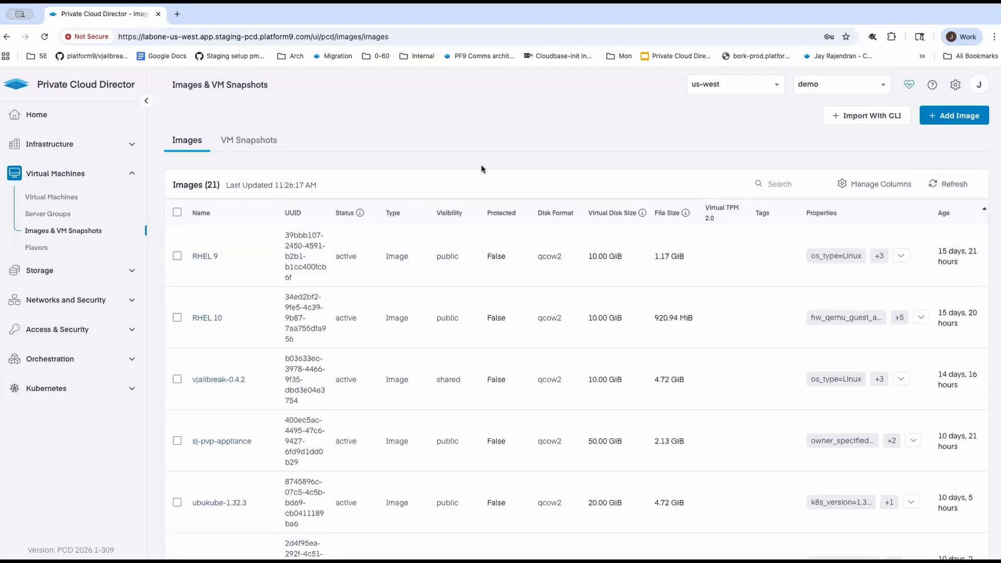
- Search the images for "cirros", view the custom properties of the matching image without changing them, and clear the search
type("cirros")
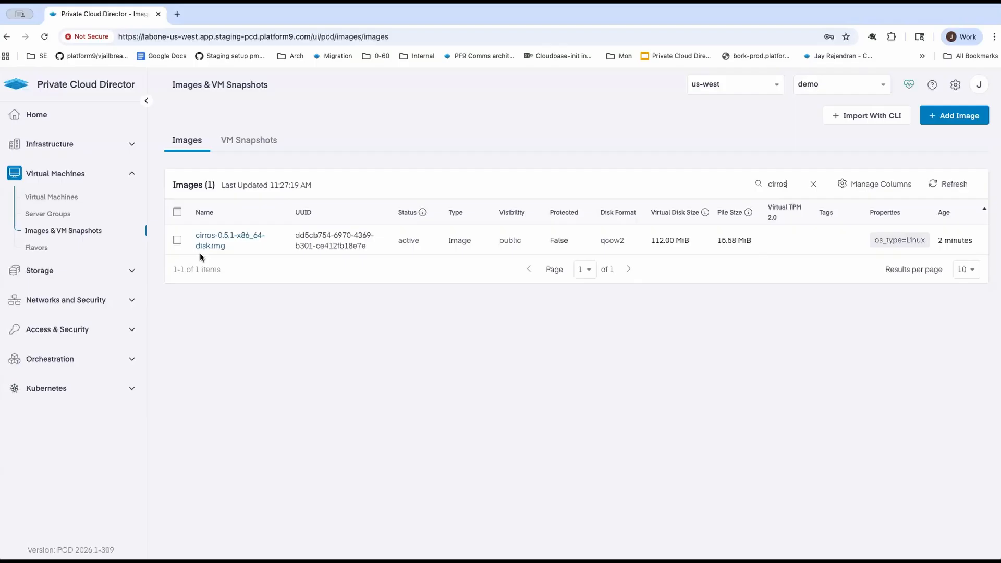
left_click(176, 241)
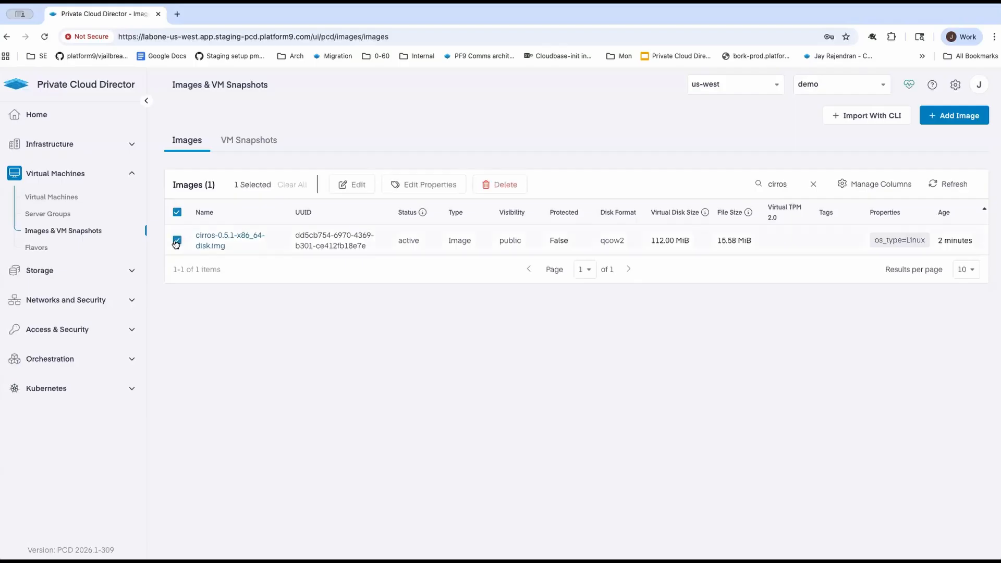
left_click(417, 185)
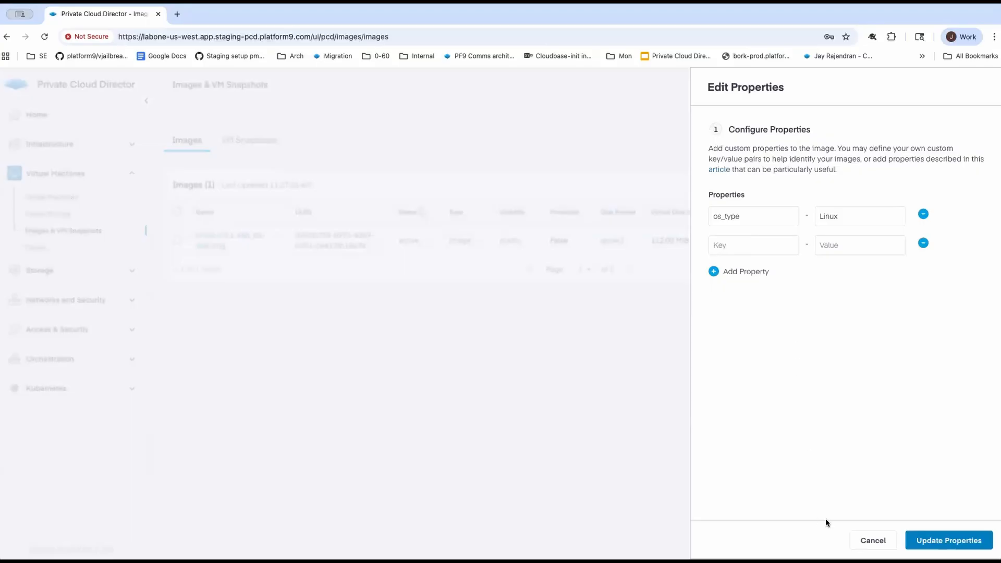
left_click(871, 542)
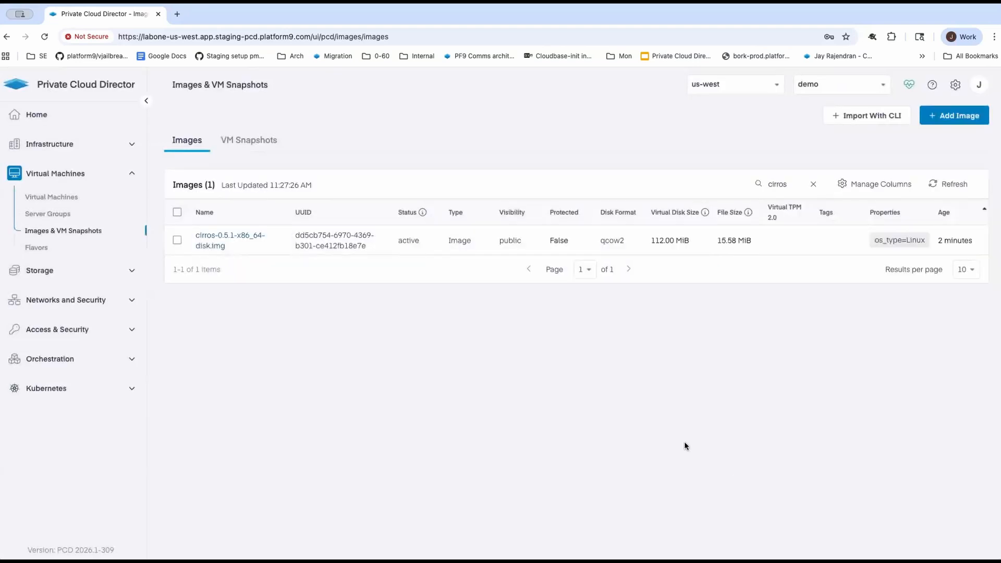
left_click(813, 185)
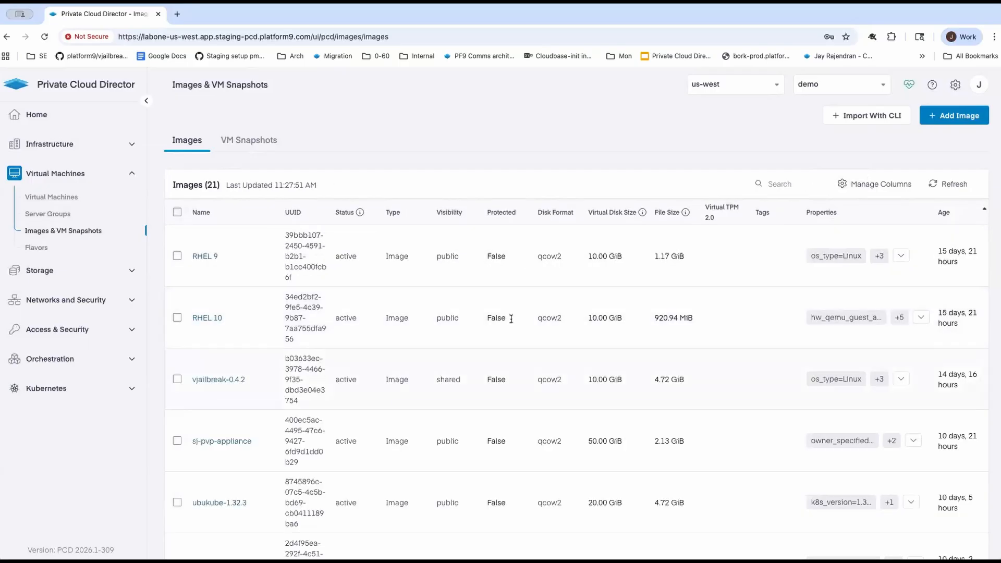
- Look through the full image list, and open the list of VM flavors
scroll(490, 315, "down", 3)
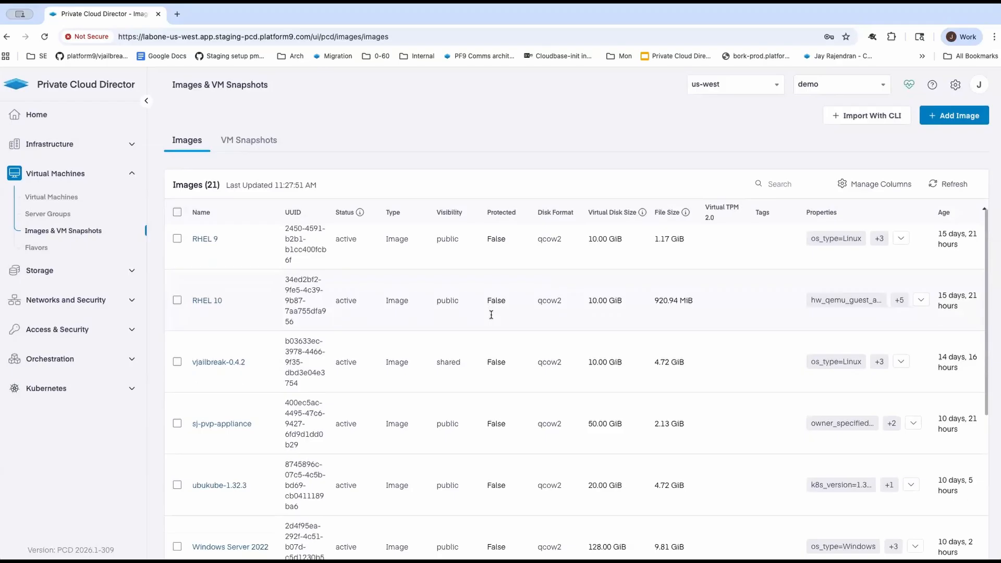
scroll(491, 315, "down", 5)
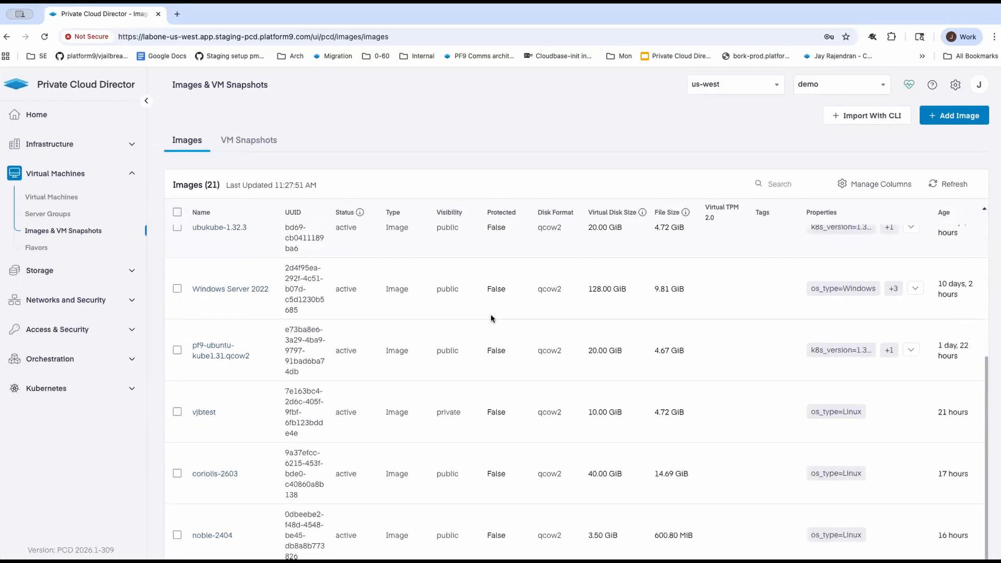
scroll(491, 317, "up", 8)
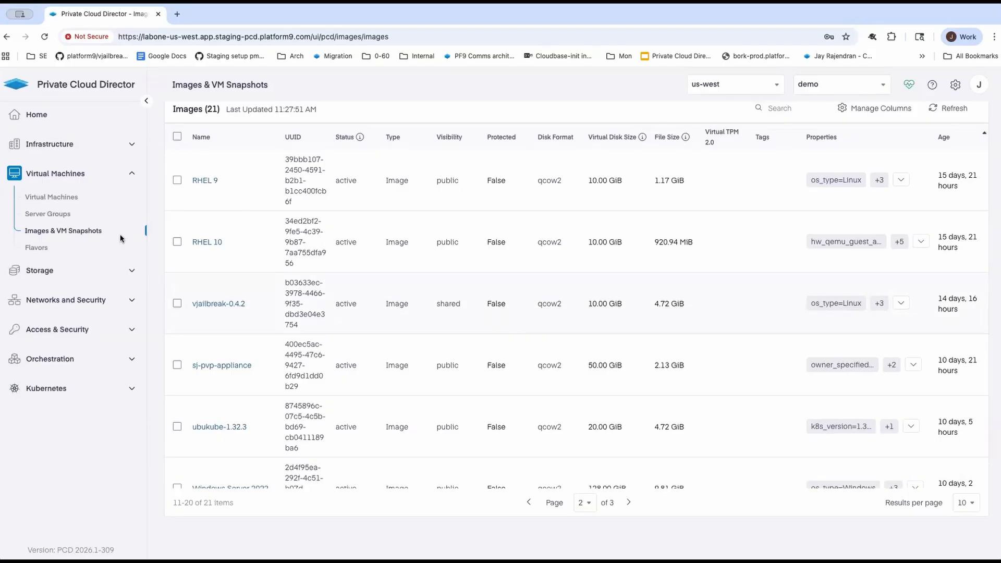
left_click(44, 250)
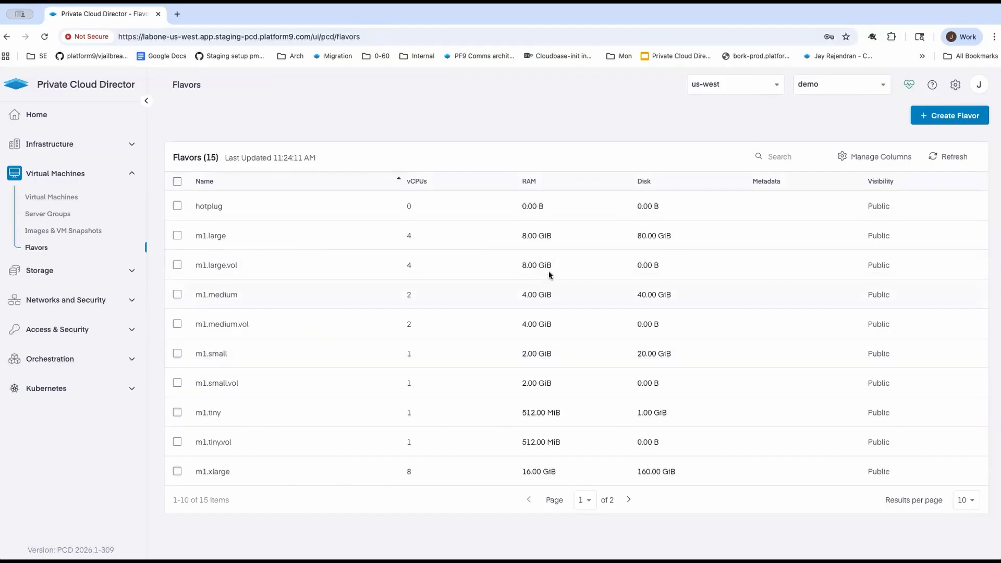
- Start a new flavor with 16 GiB of RAM and a 64 GiB disk
left_click(945, 116)
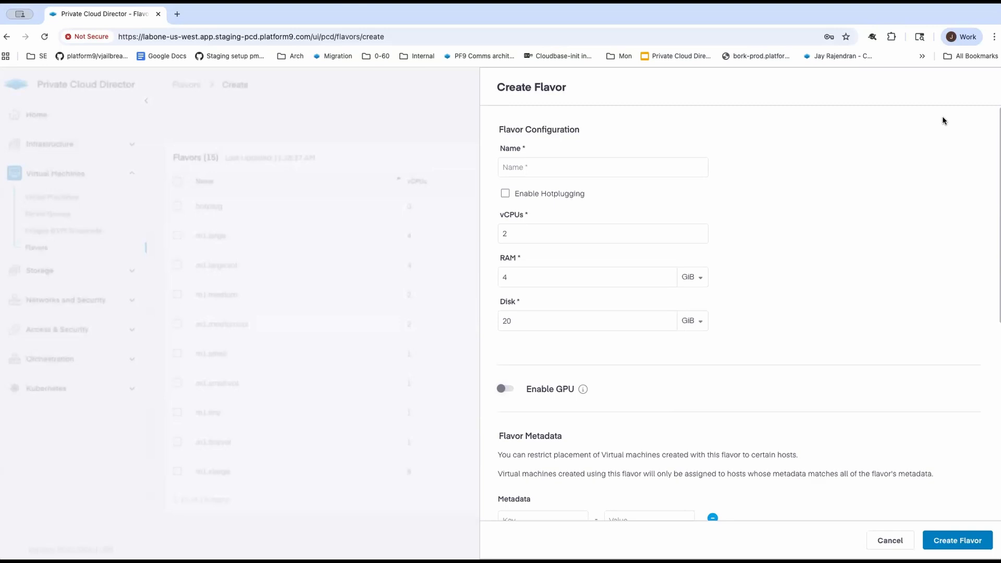
double_click(544, 274)
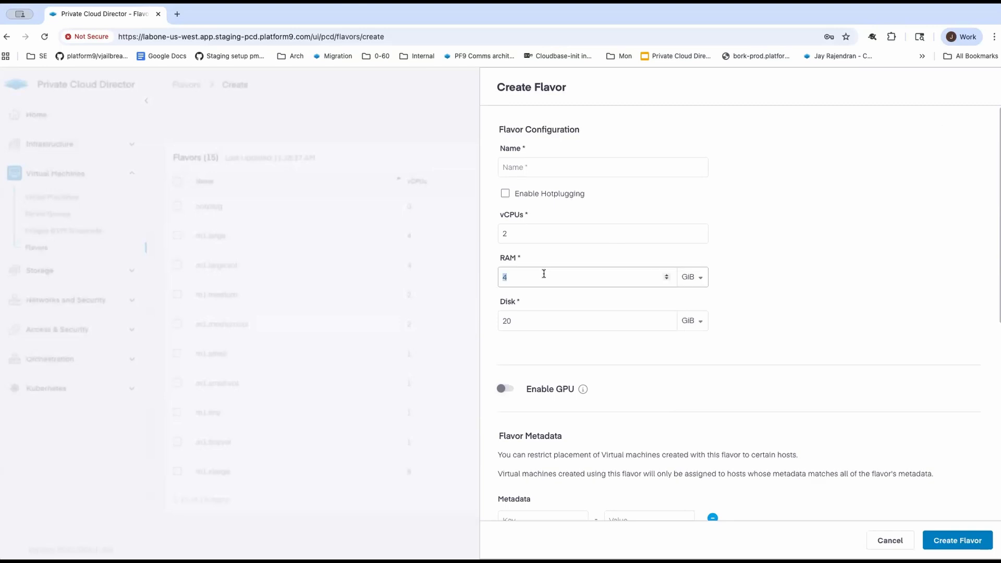
type("16")
double_click(524, 322)
type("64")
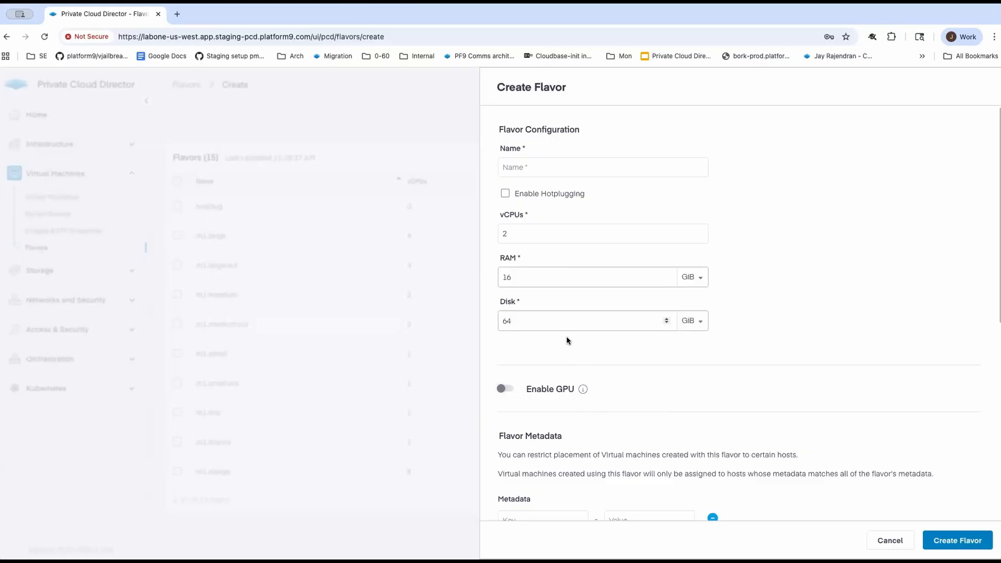
- Enable GPU for the flavor, view the Passthrough GPU models and the vGPU mode, and disable GPU again
left_click(506, 392)
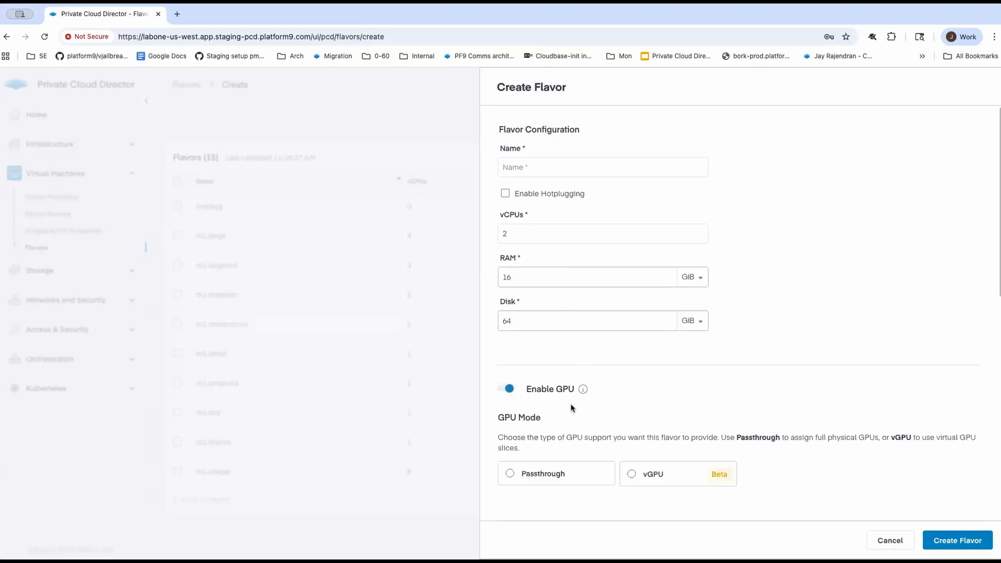
scroll(571, 403, "down", 2)
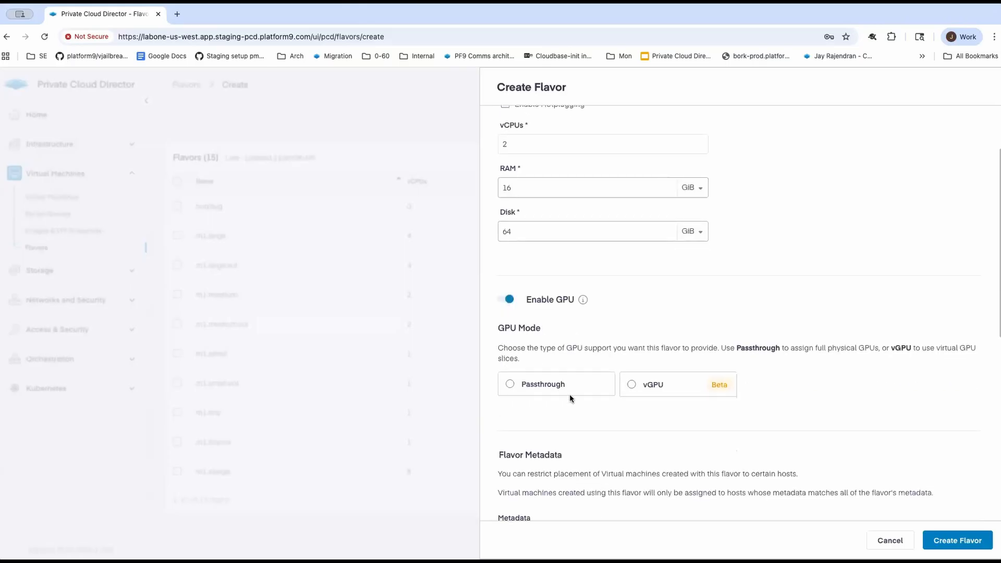
left_click(560, 387)
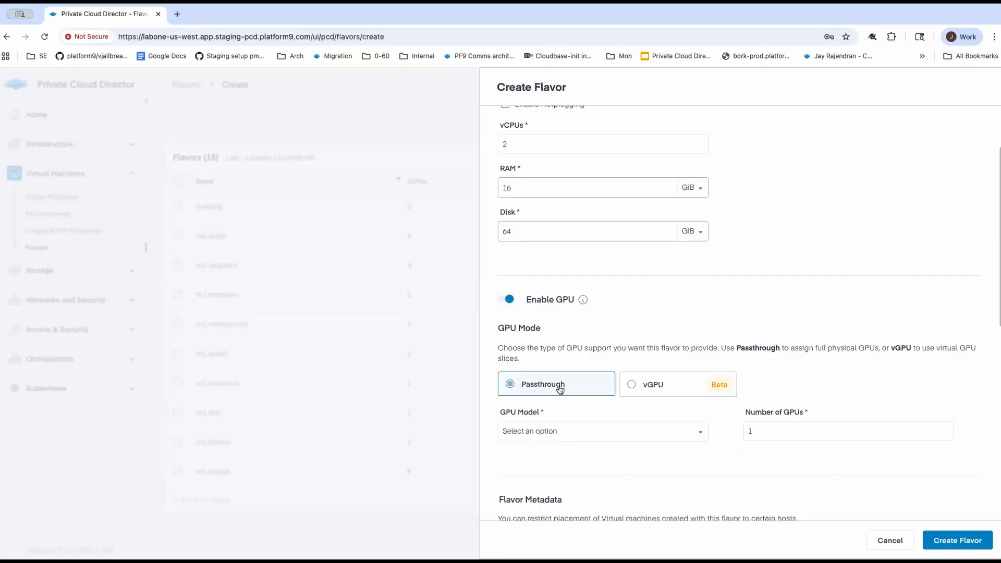
left_click(584, 437)
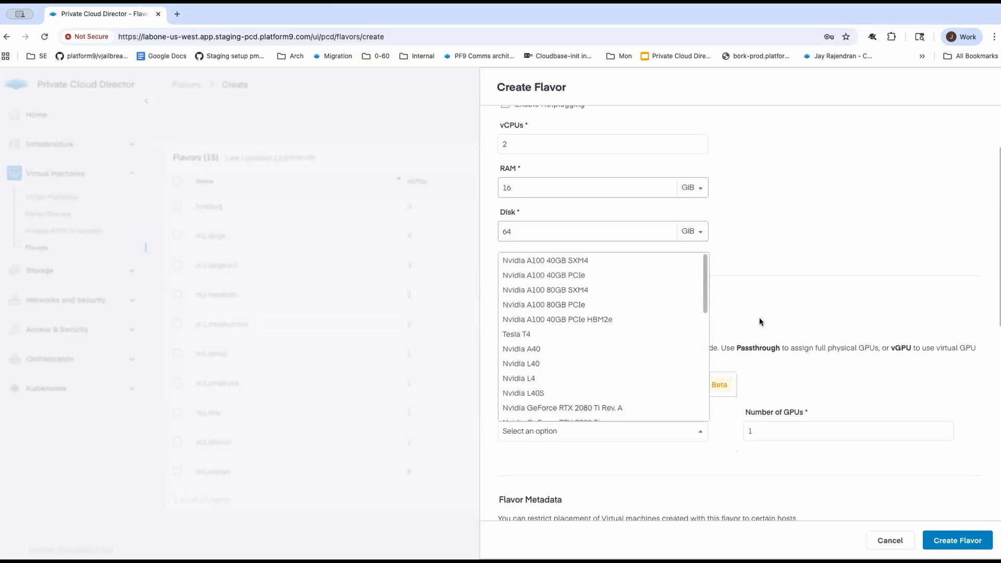
left_click(758, 315)
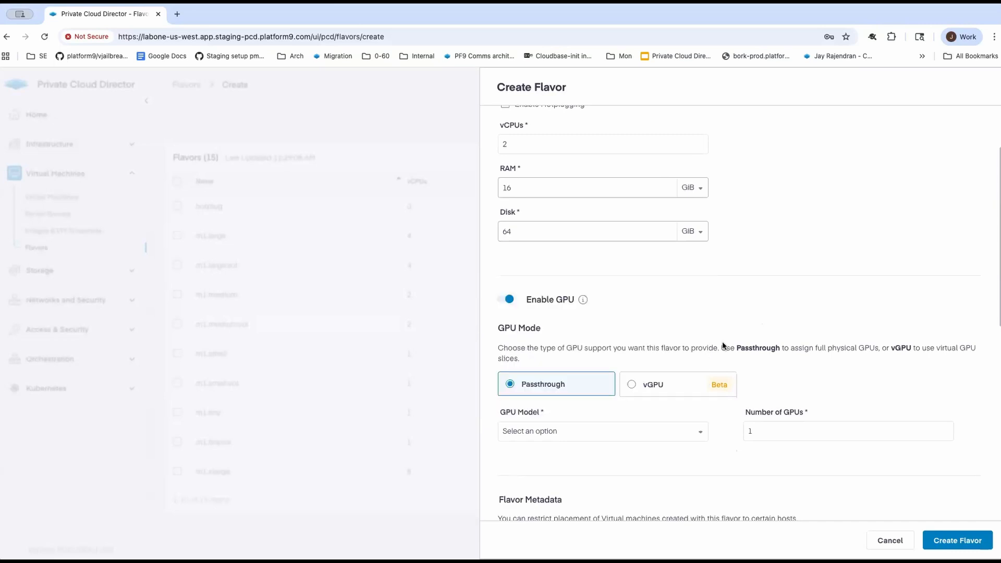
left_click(634, 391)
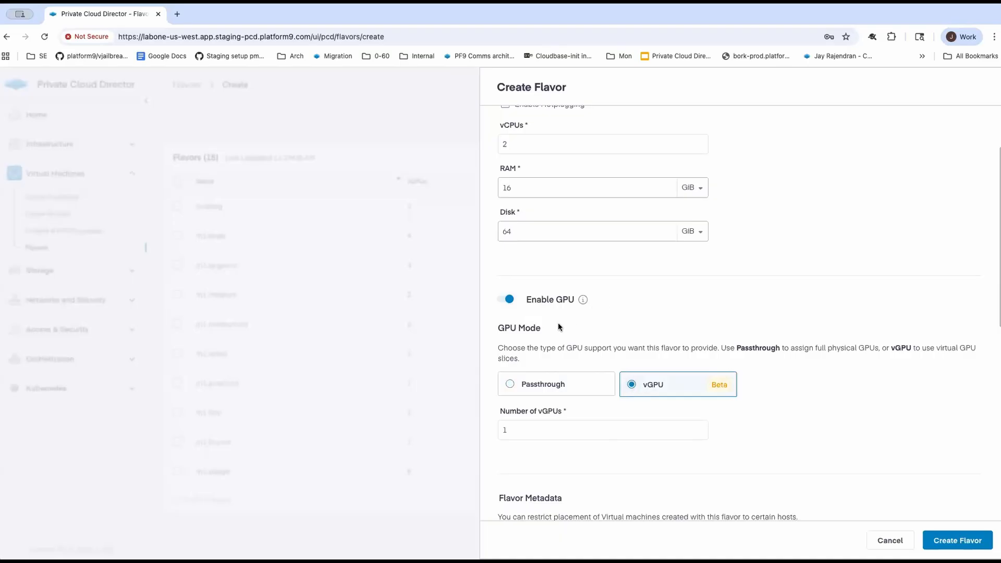
left_click(505, 301)
scroll(675, 281, "up", 2)
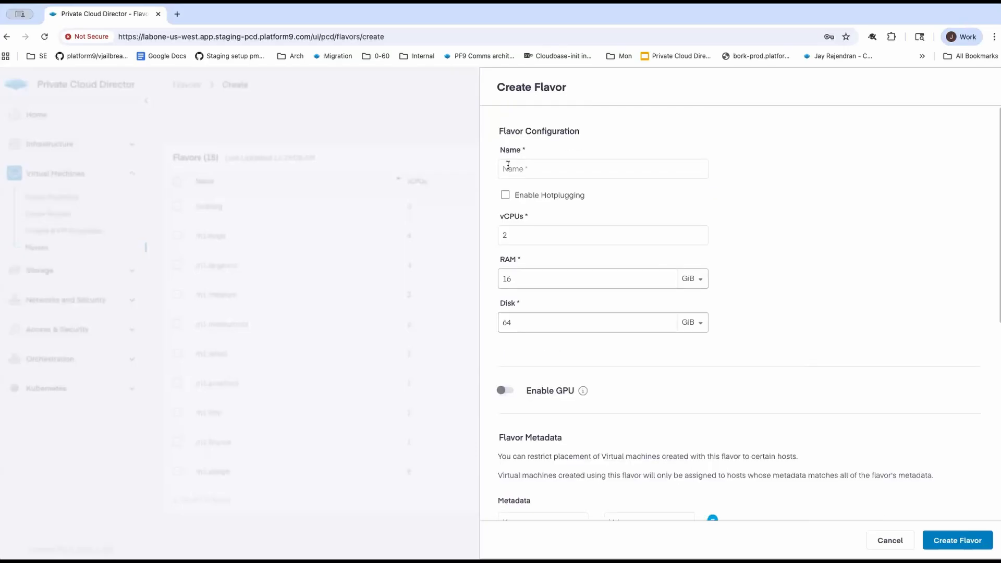
- Enable hotplugging for the flavor, look at the metadata settings, and cancel the flavor creation
left_click(505, 197)
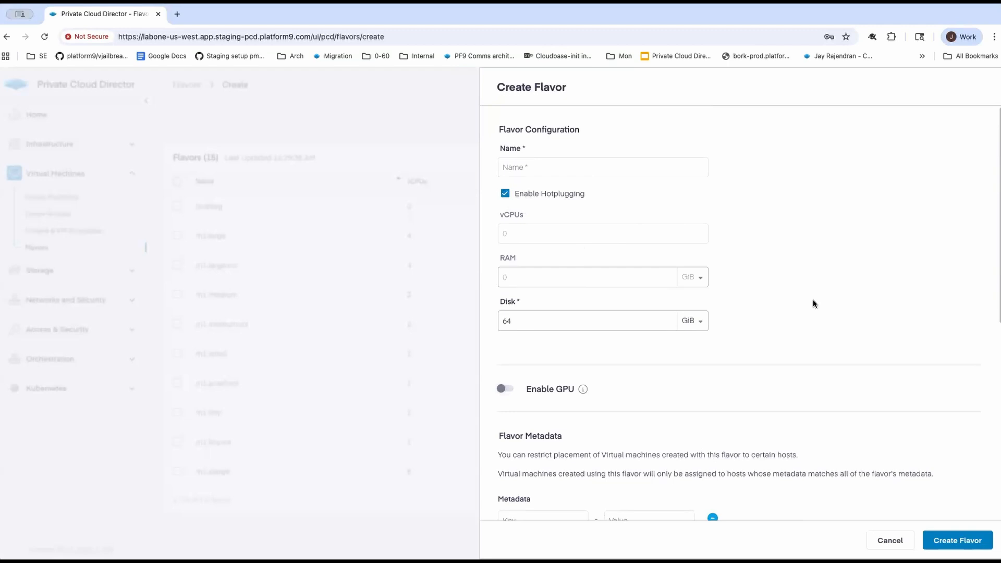
scroll(797, 309, "down", 1)
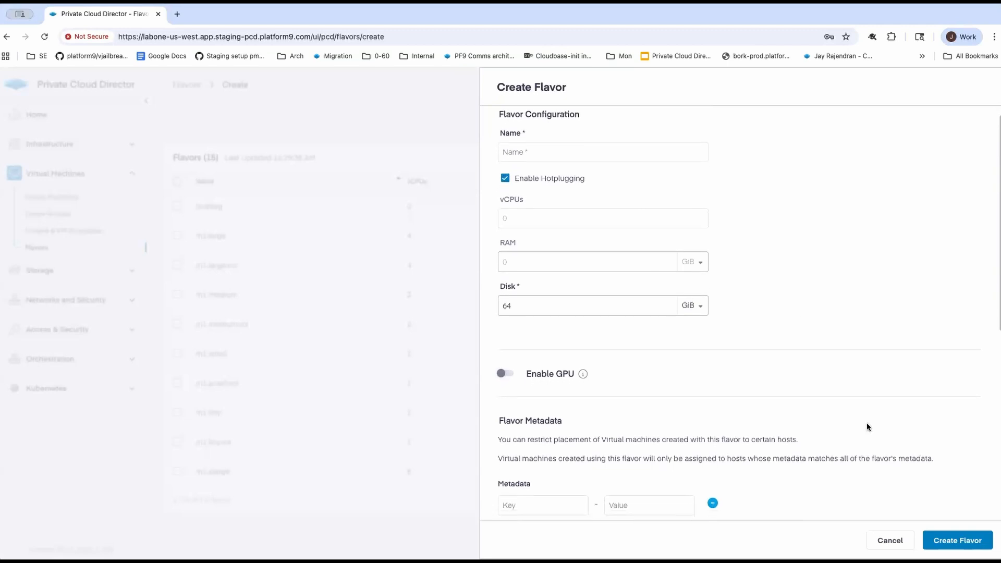
left_click(881, 543)
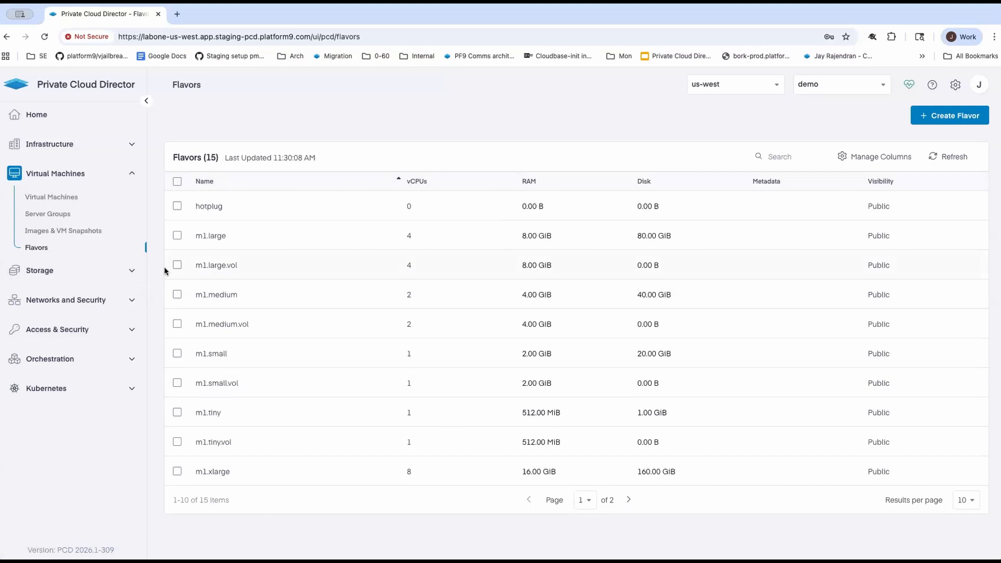
- View the list of networks, check the virtual machines list briefly, and return to the networks
left_click(115, 303)
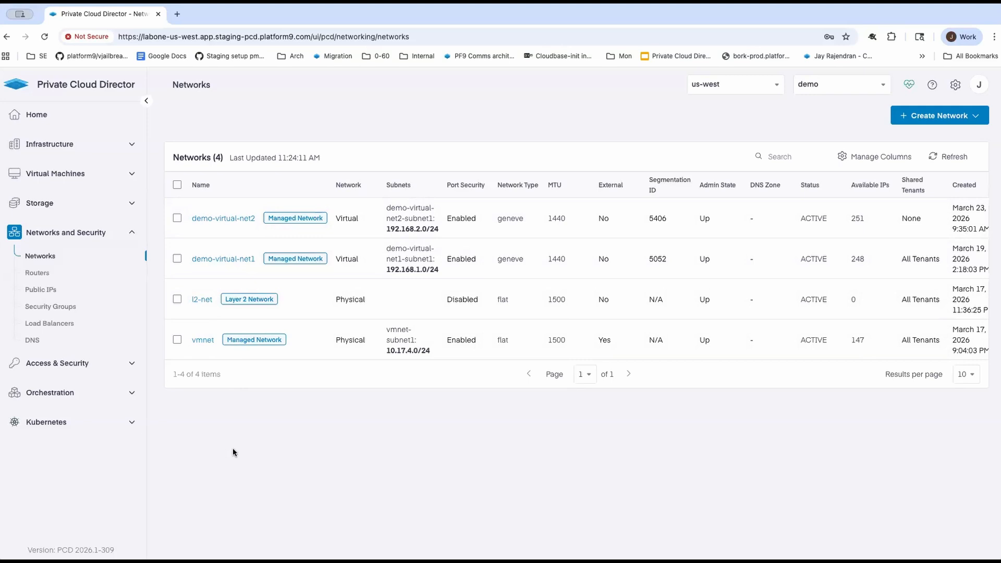
left_click(91, 180)
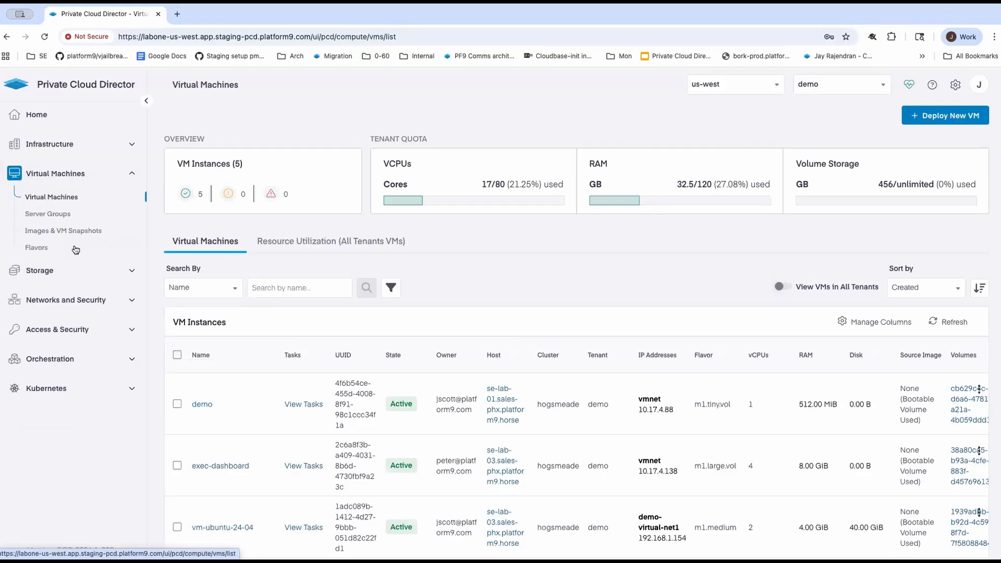
left_click(136, 309)
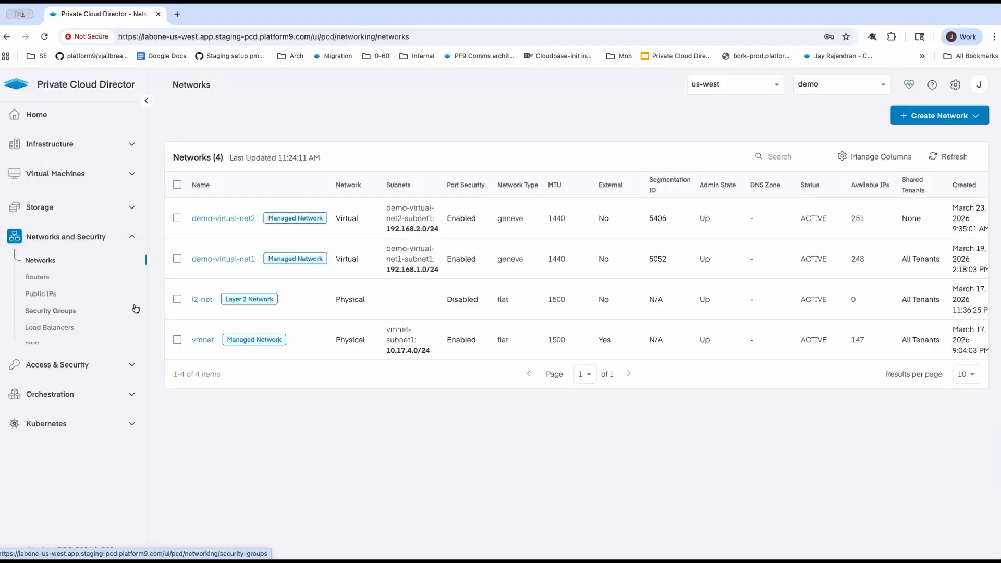
- Try out a new physical network as a Managed Network of type VLAN (Tagged), and cancel without creating it
left_click(944, 120)
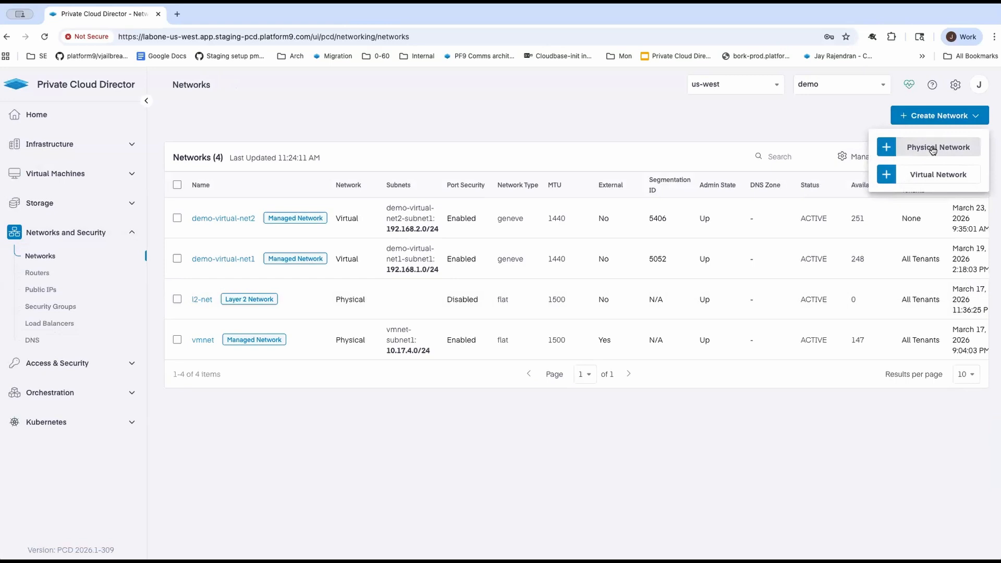
left_click(932, 148)
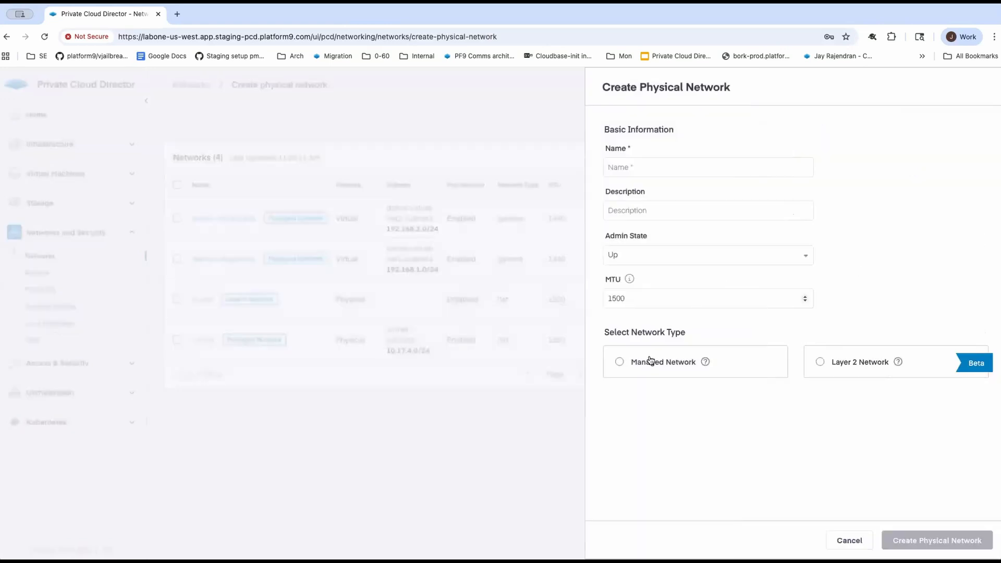
left_click(620, 363)
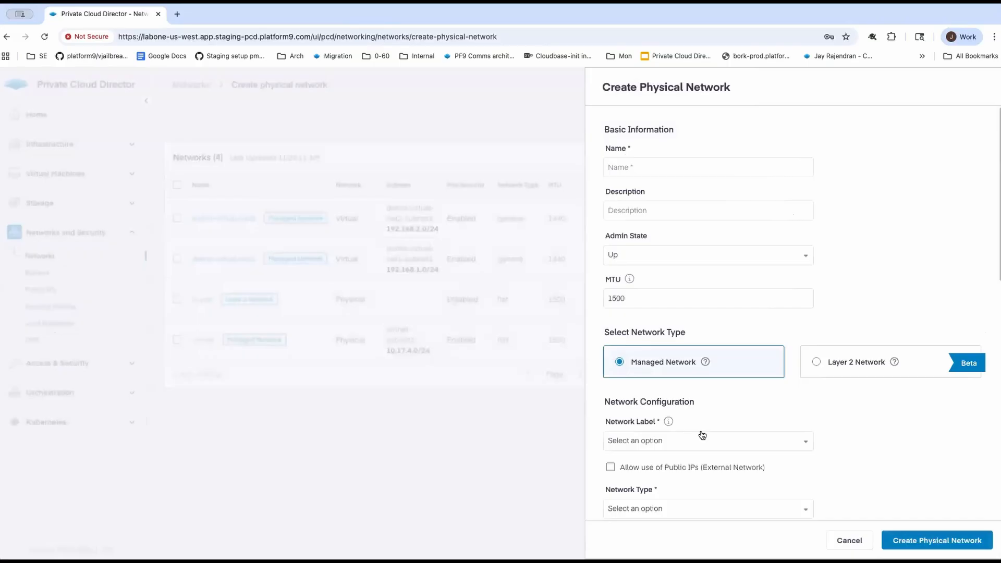
scroll(702, 435, "down", 2)
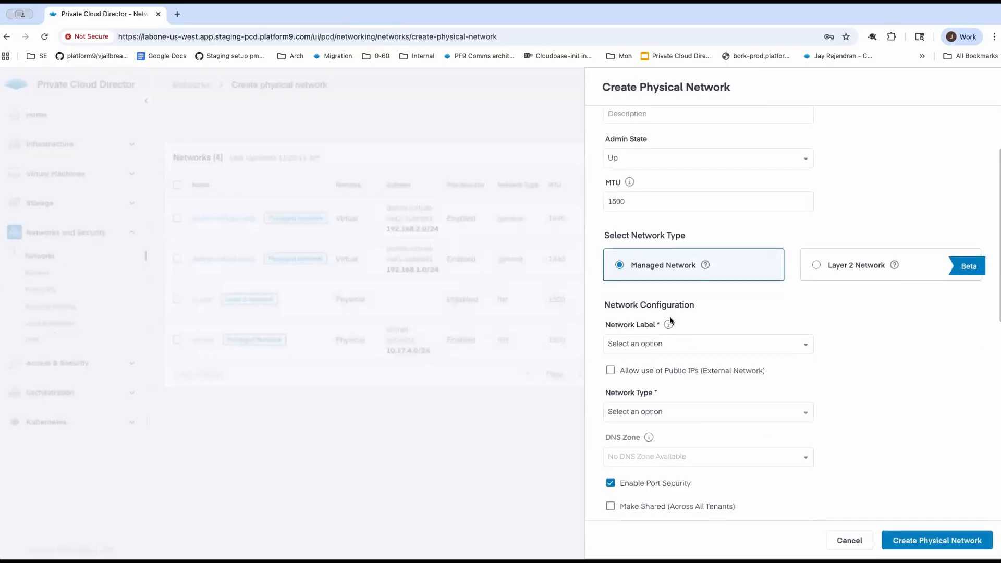
left_click(677, 414)
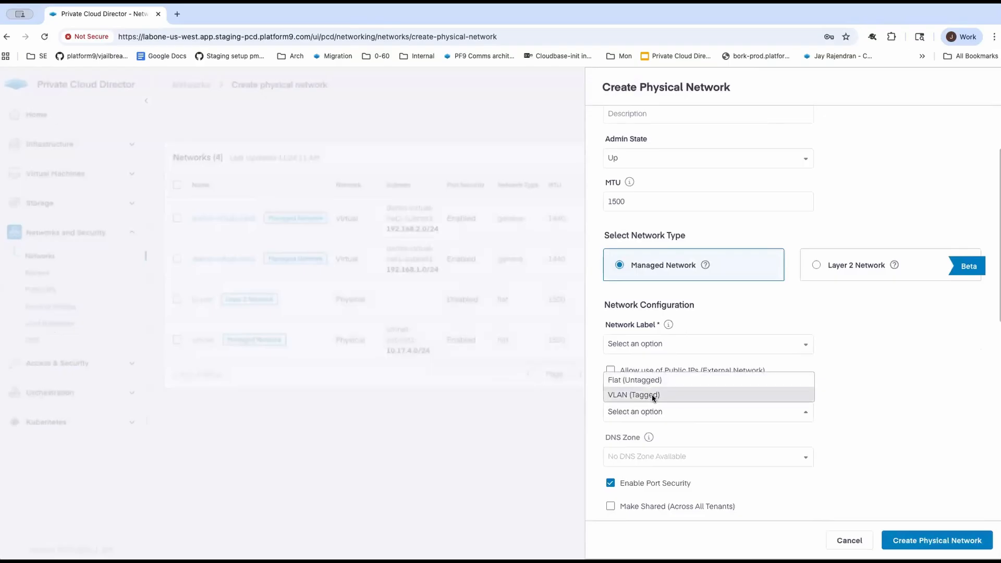
left_click(651, 395)
left_click(631, 455)
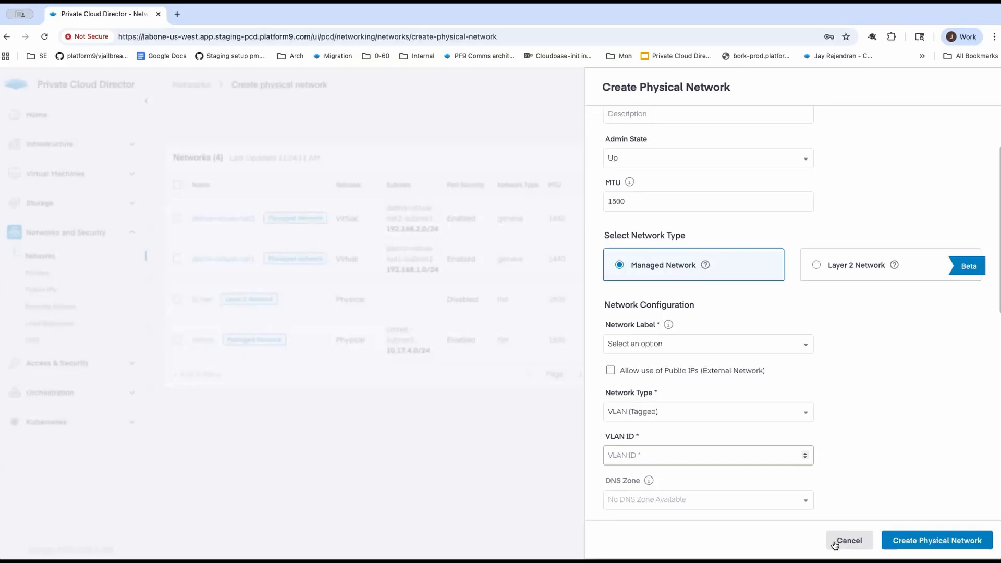
left_click(835, 545)
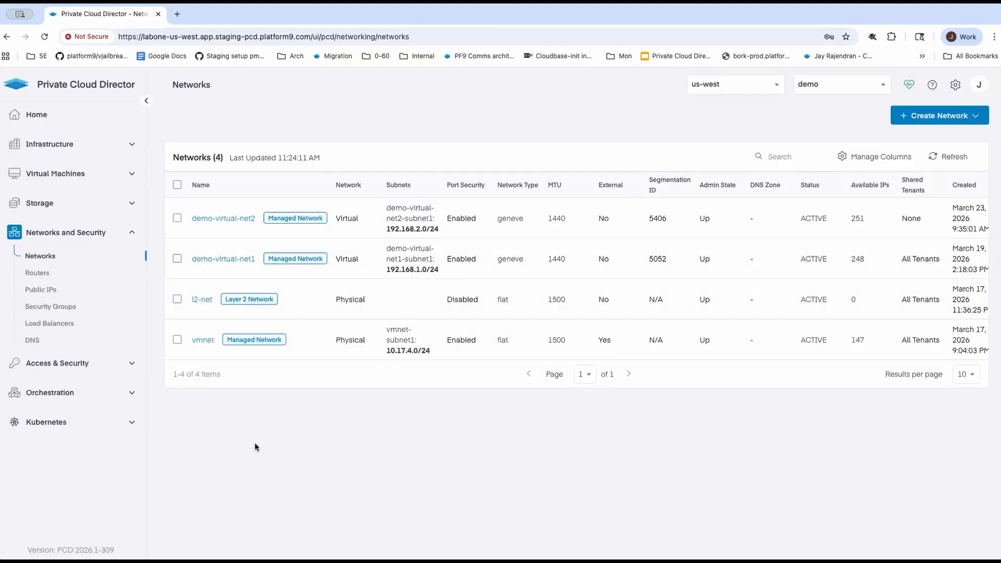
- Examine the network and subnet settings for creating a virtual network, and cancel without creating it
left_click(934, 116)
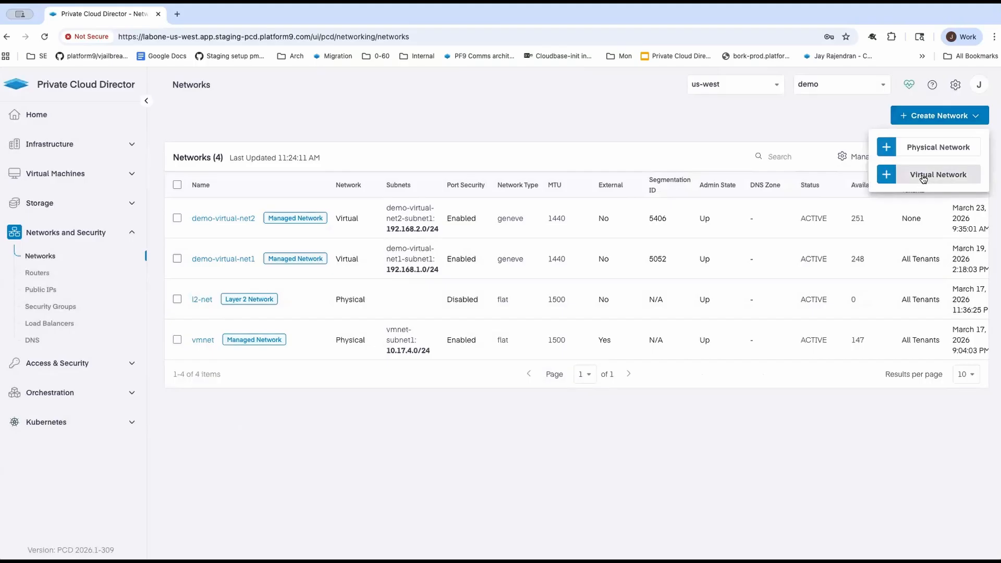
left_click(924, 178)
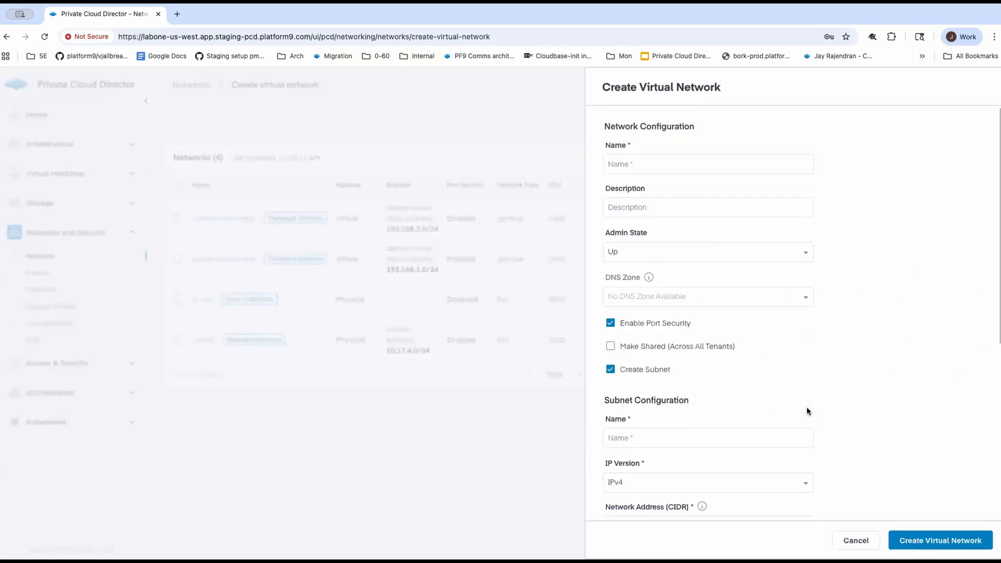
scroll(806, 406, "down", 3)
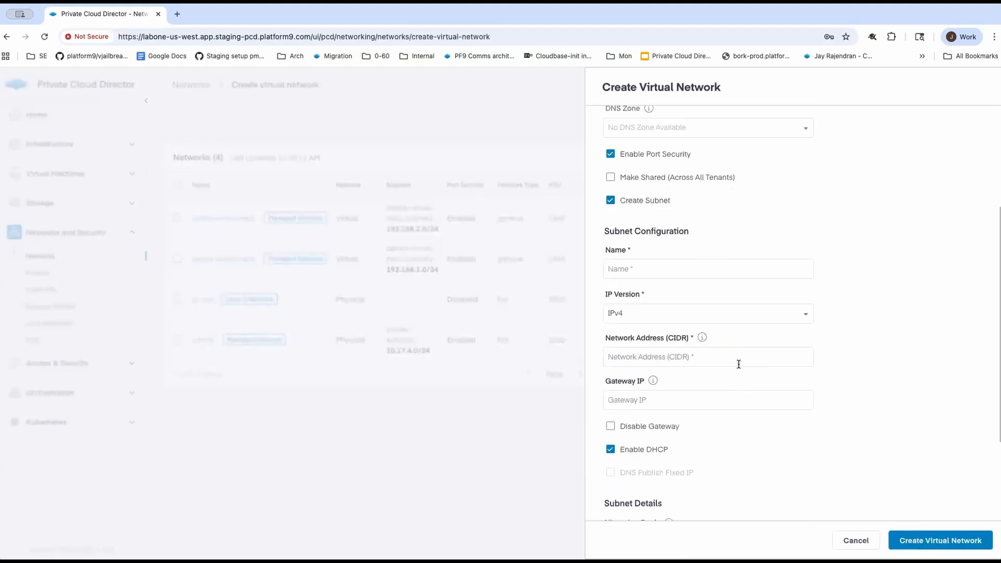
left_click(857, 540)
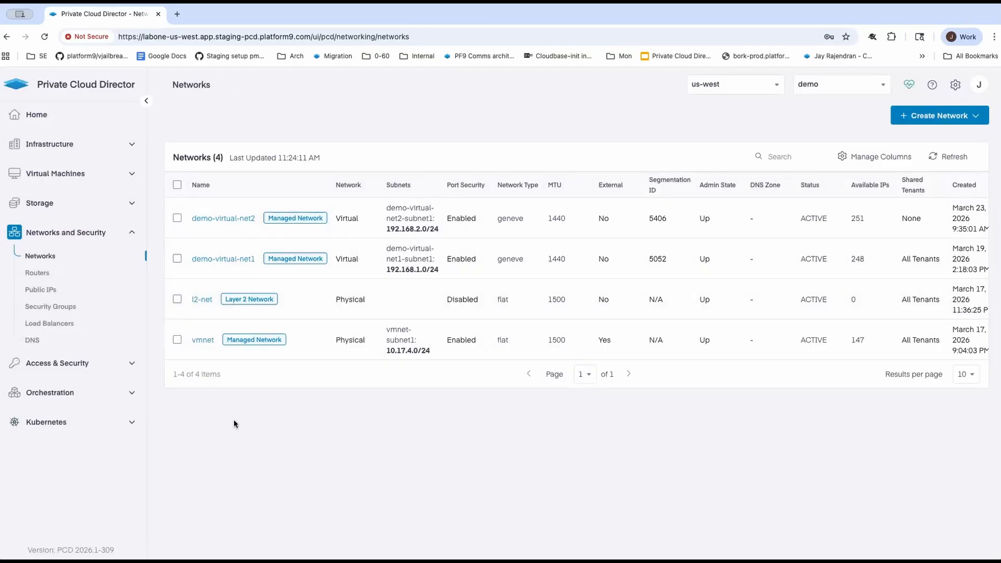
- Start deploying a new virtual machine named demovm1 on the hogsmeade cluster
left_click(105, 182)
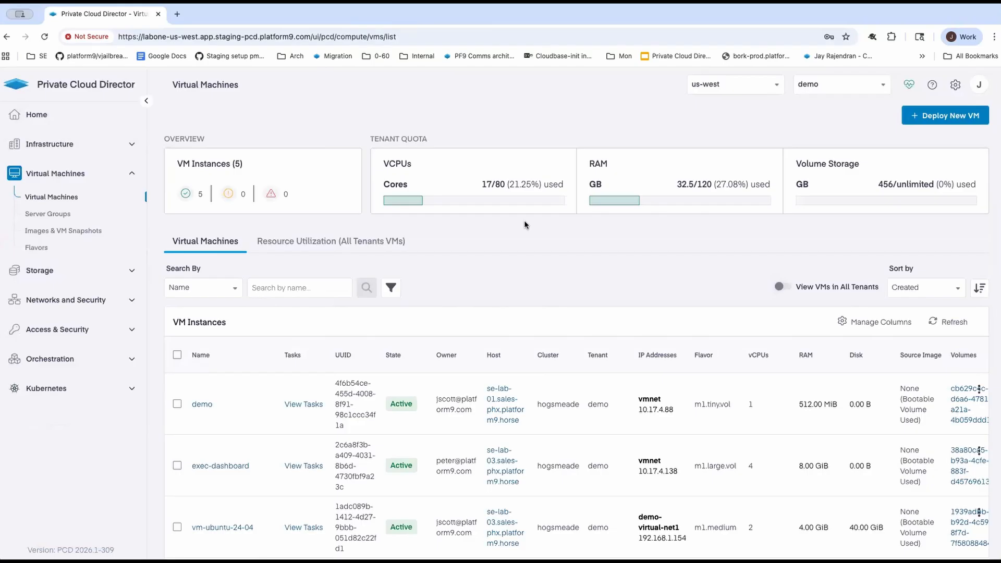
left_click(944, 118)
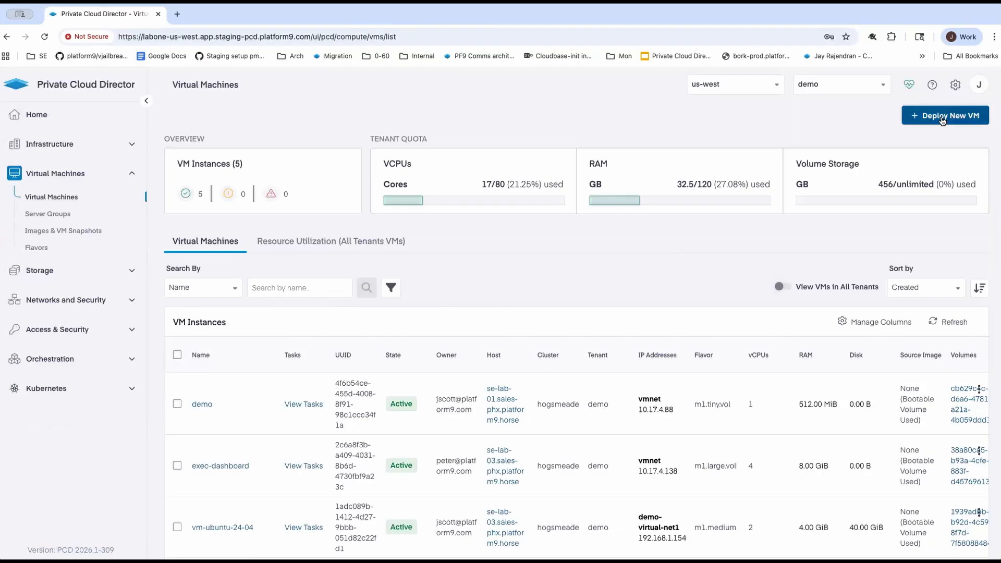
left_click(740, 195)
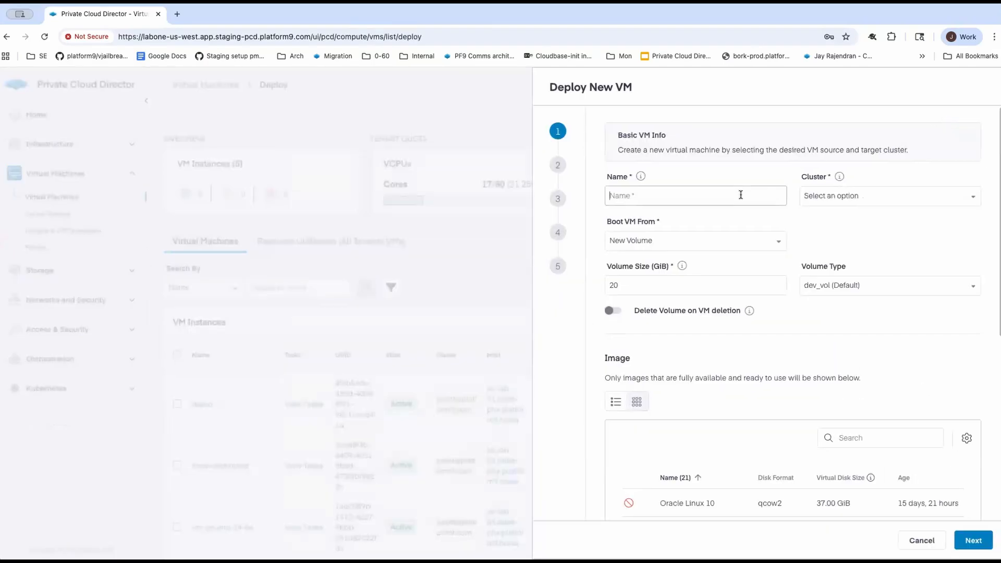
type("demovm1")
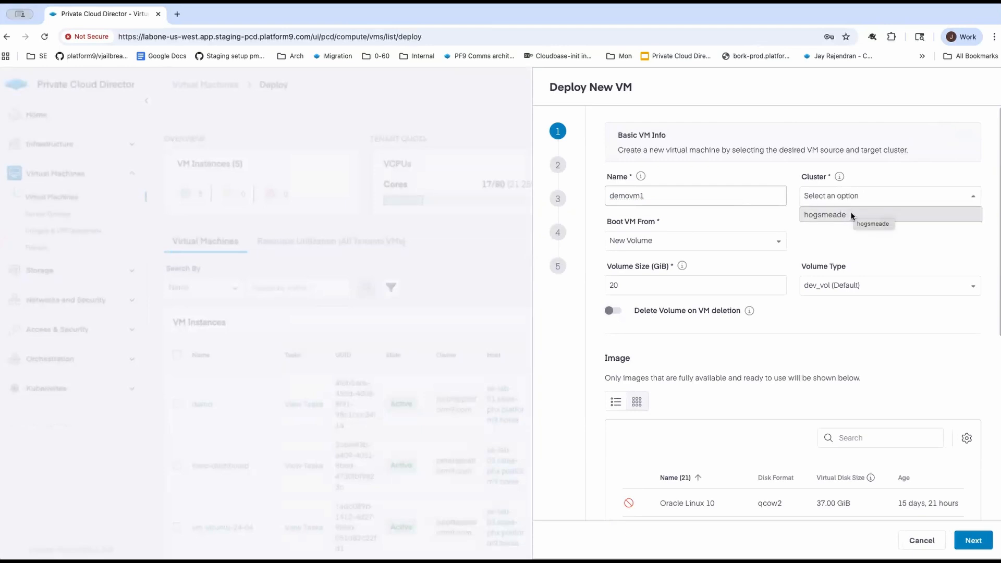
left_click(854, 213)
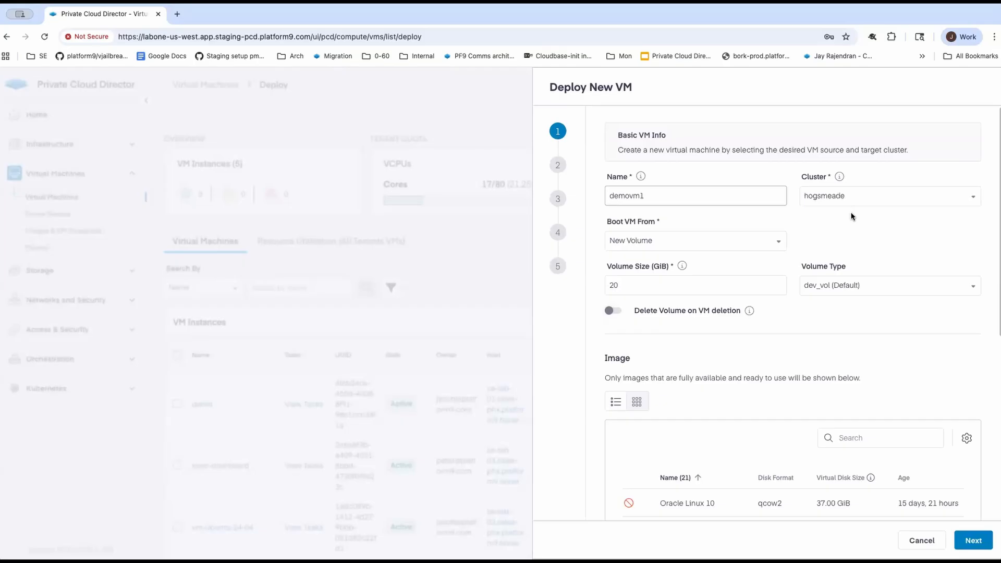
- Try Image as the VM's boot source, and switch the boot source back to New Volume
left_click(733, 240)
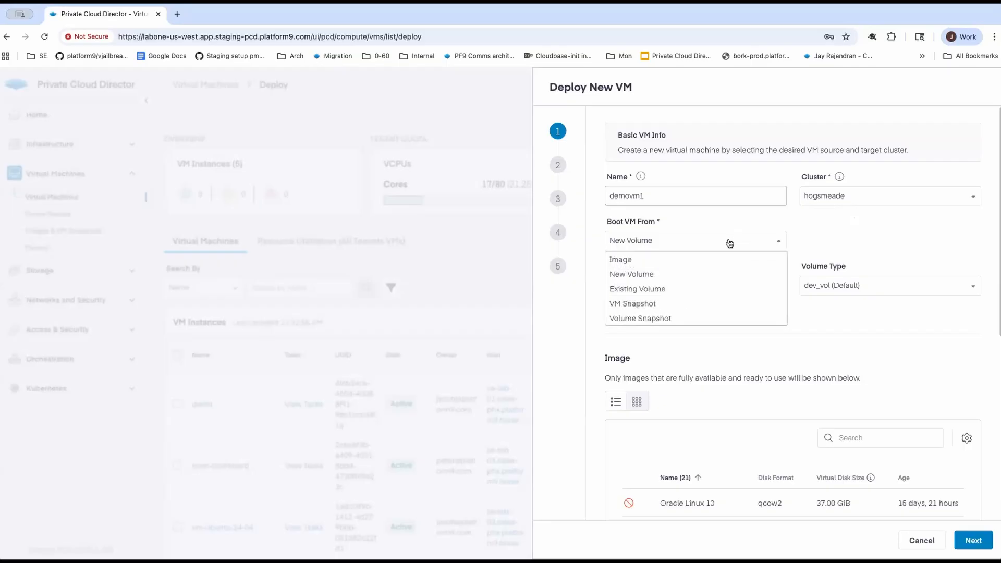
left_click(705, 260)
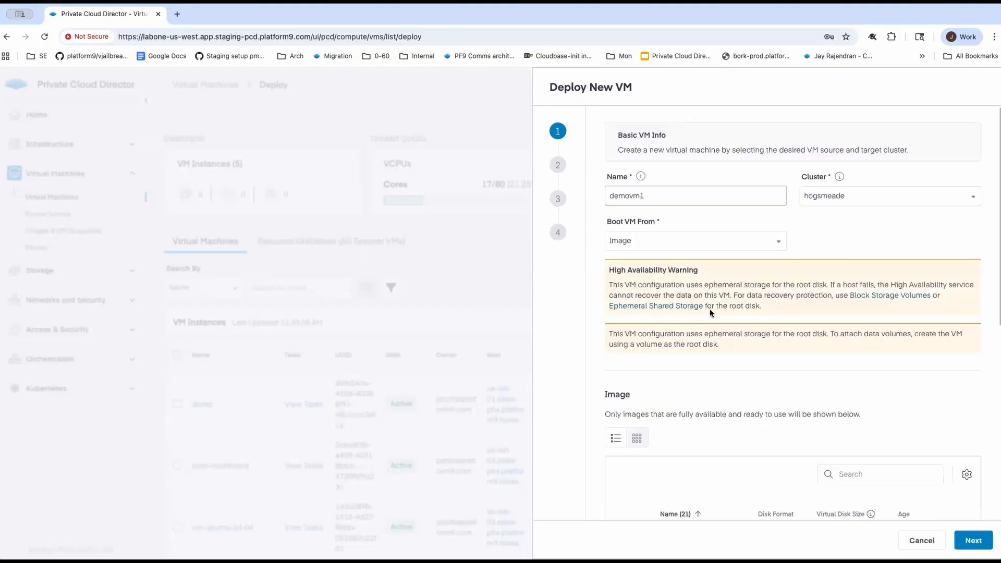
left_click(688, 242)
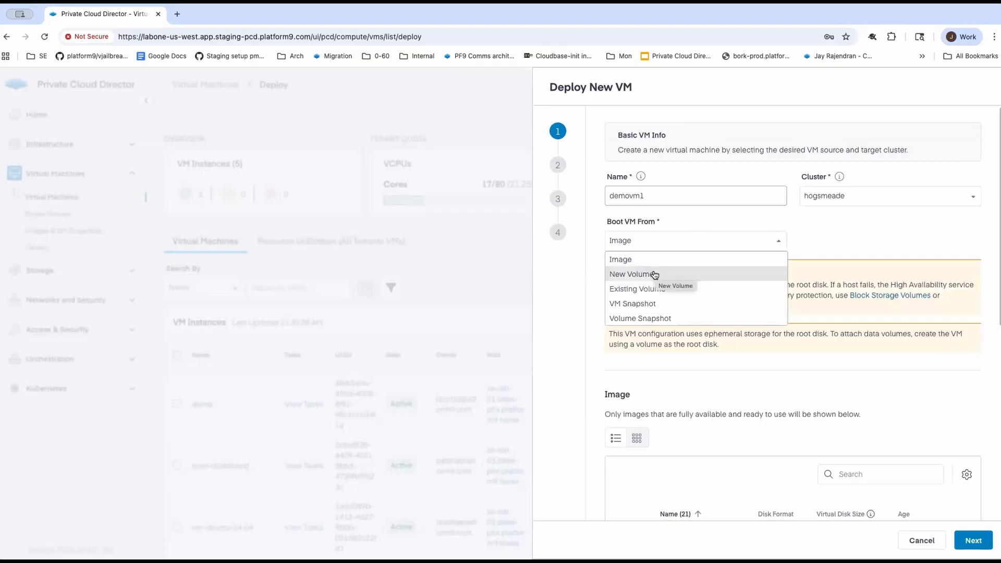
left_click(655, 274)
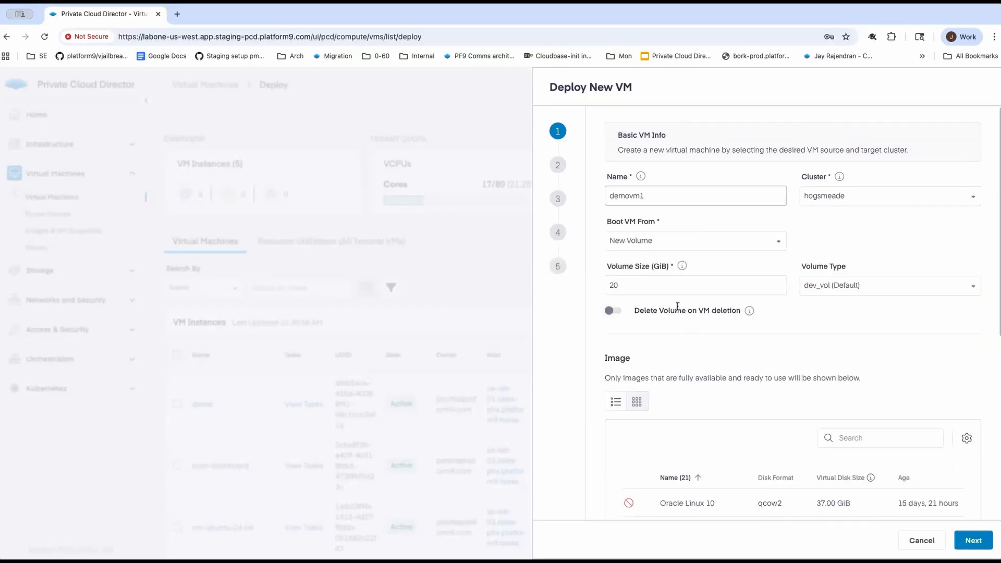
- Set the boot volume to 10 GiB with volume type prod_vol and turn on volume deletion together with the VM
double_click(662, 282)
type("10")
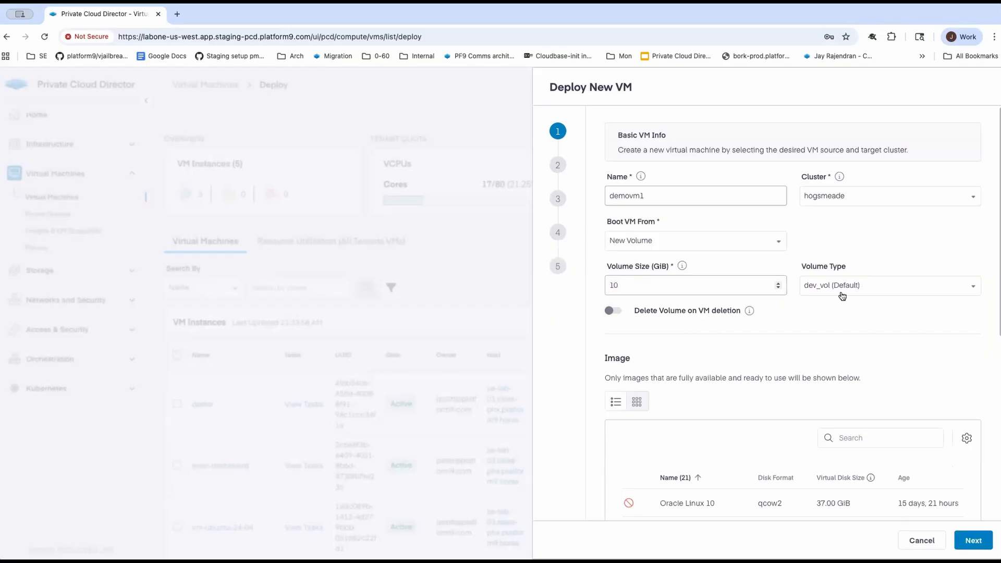
left_click(841, 295)
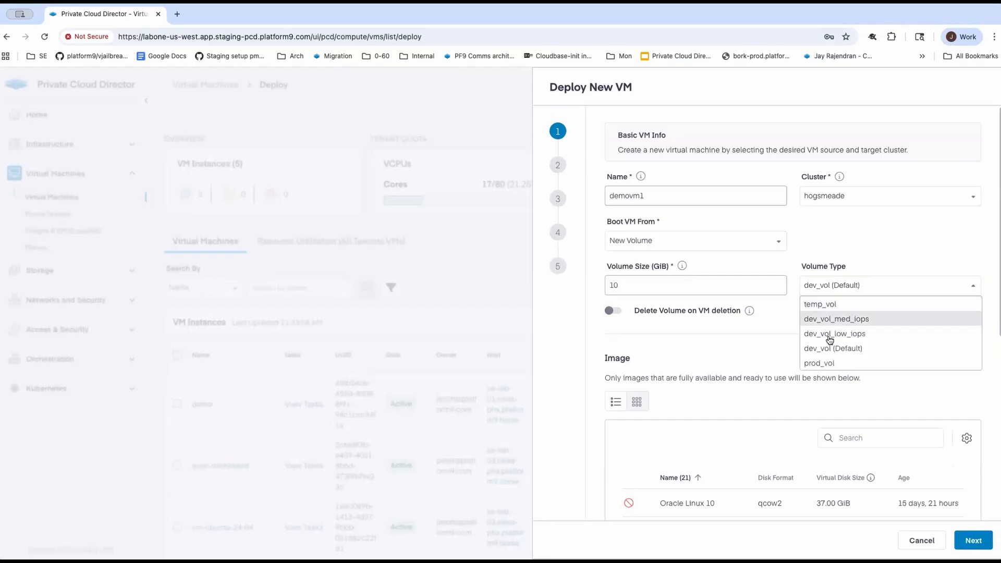
left_click(825, 364)
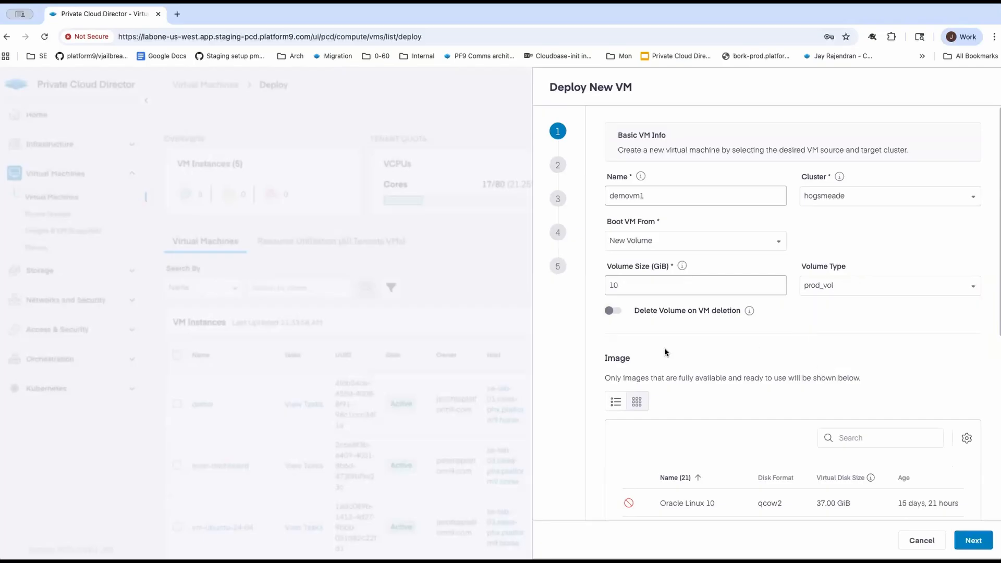
left_click(619, 313)
- Choose the Ubuntu 24.04 LTS (Noble) image and continue to flavor selection without attaching additional volumes
scroll(699, 325, "down", 6)
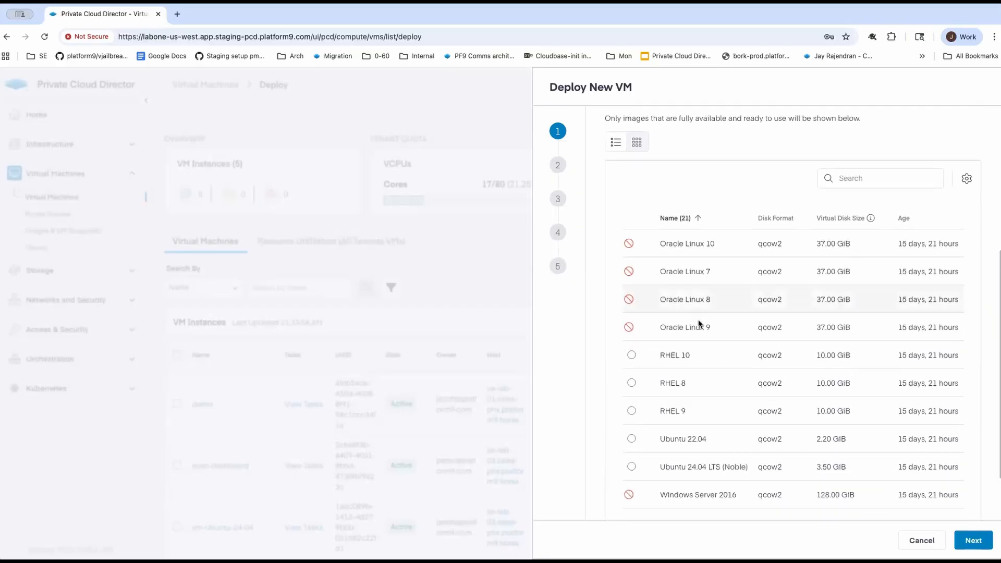
left_click(631, 405)
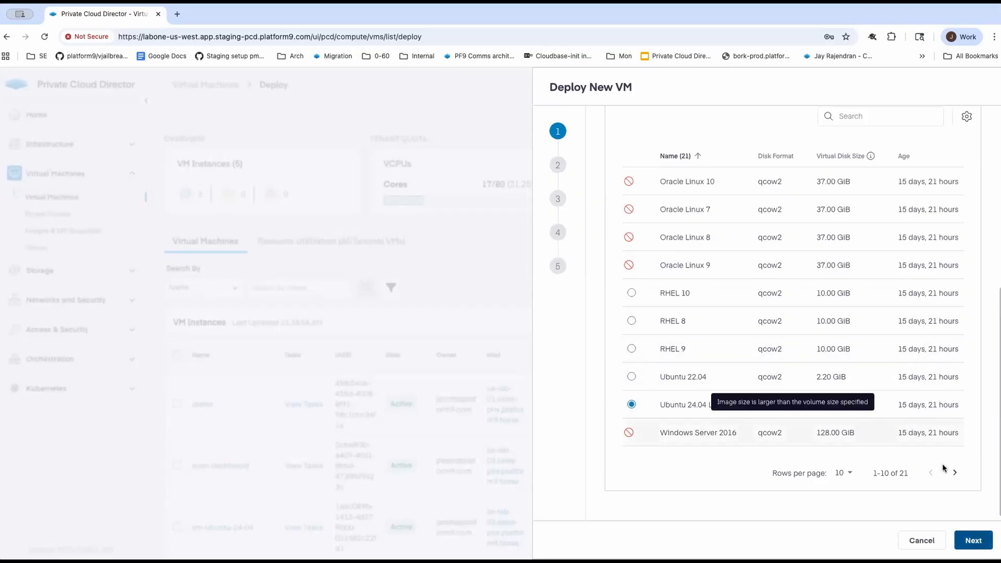
left_click(971, 539)
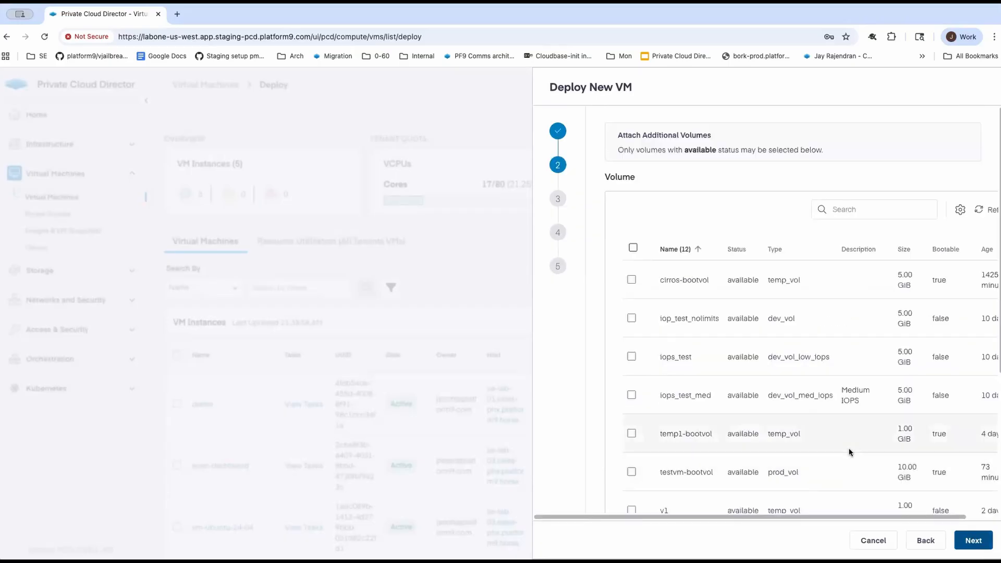
left_click(965, 544)
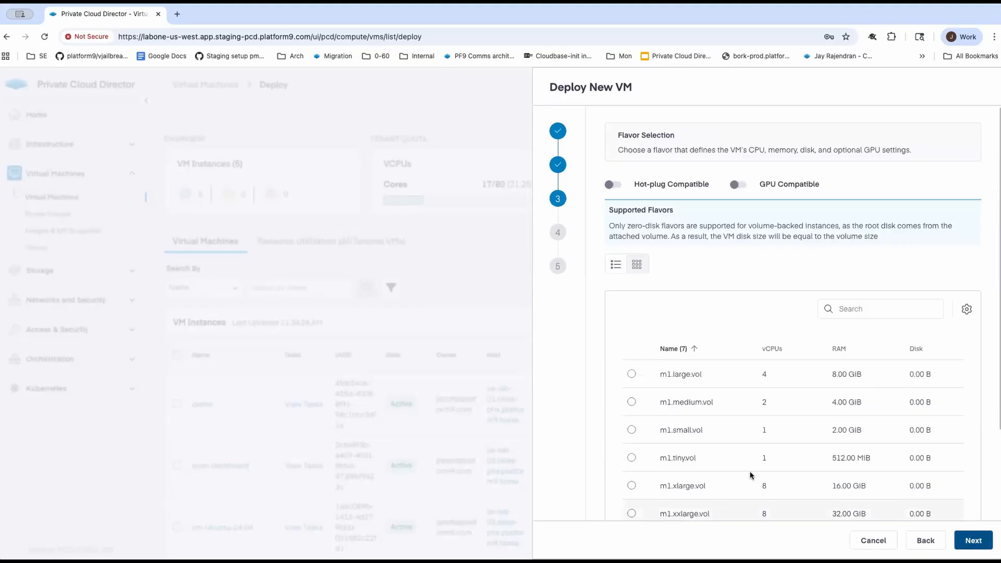
- Choose the m1.medium.vol flavor for the VM and continue to the networking settings
left_click(631, 402)
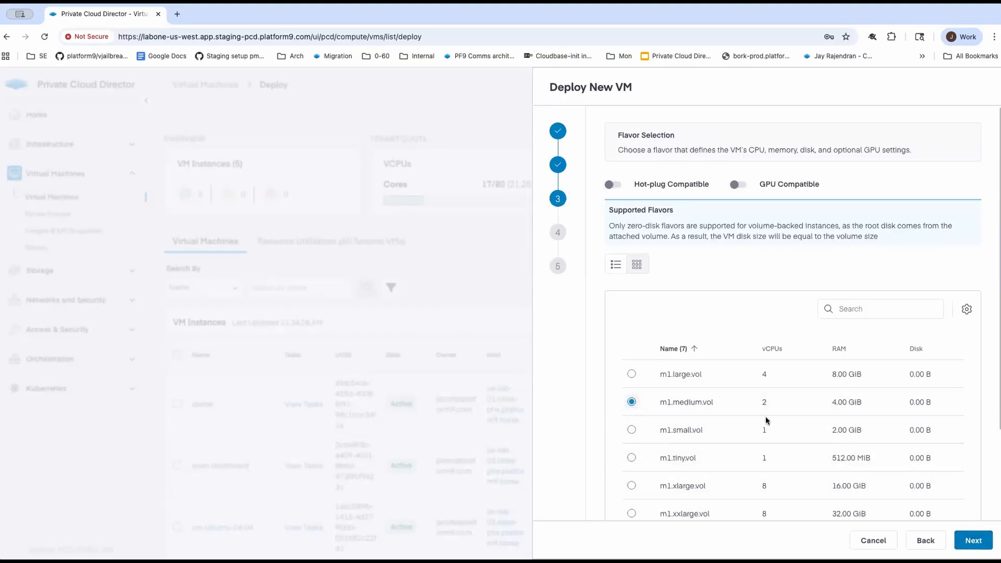
scroll(766, 419, "down", 3)
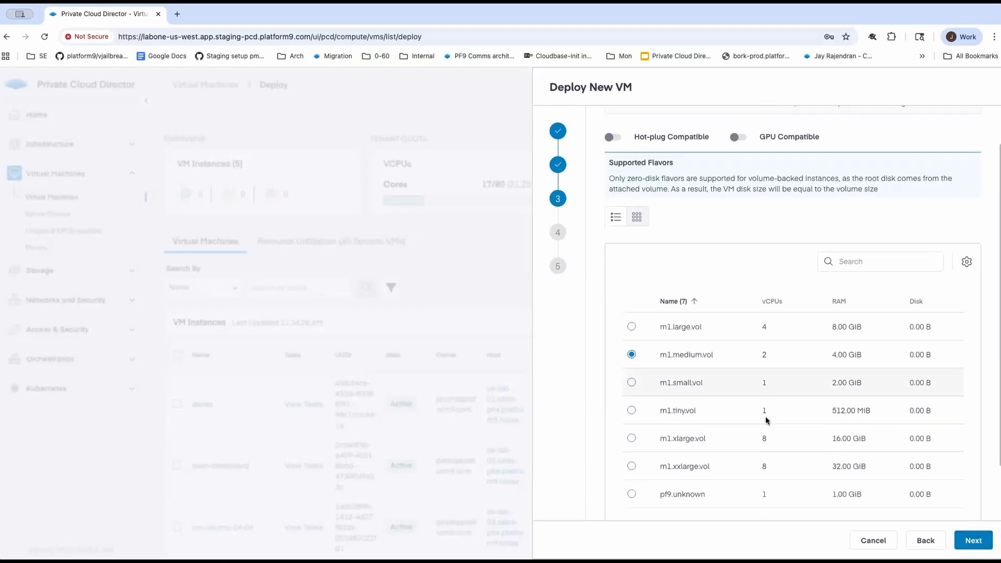
left_click(972, 541)
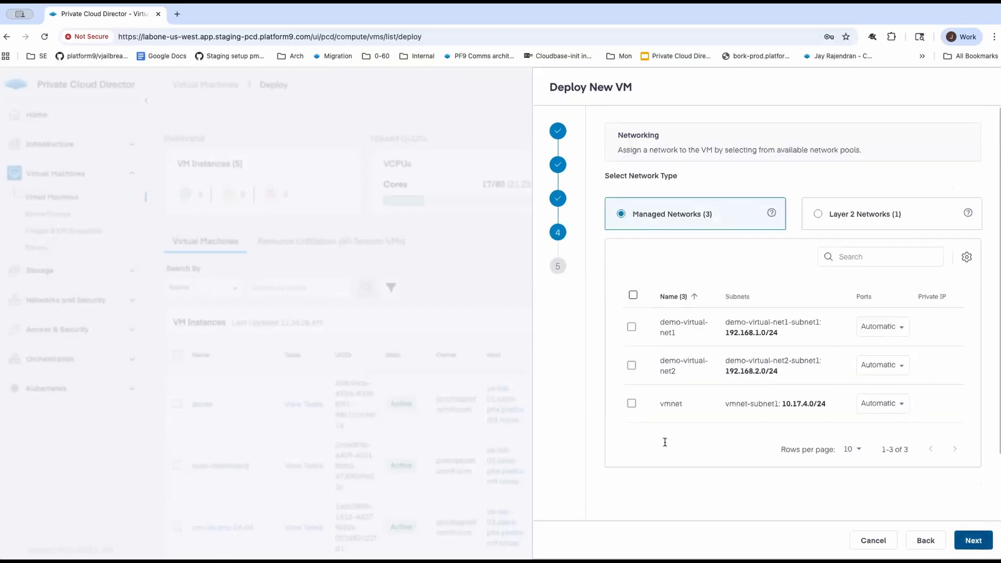
- Assign the managed network demo-virtual-net2 with an Automatic port and continue to the VM customization settings
left_click(632, 367)
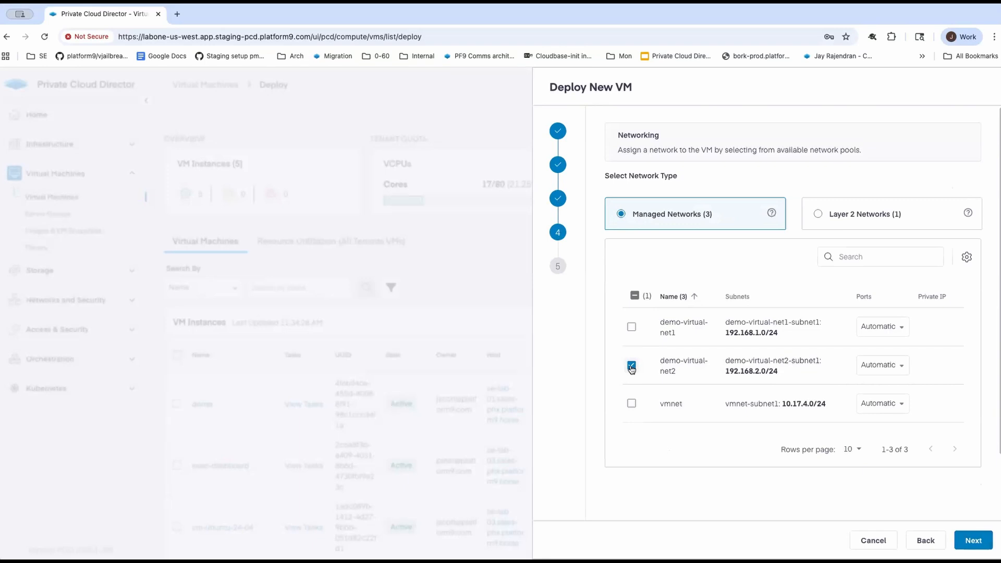
left_click(894, 366)
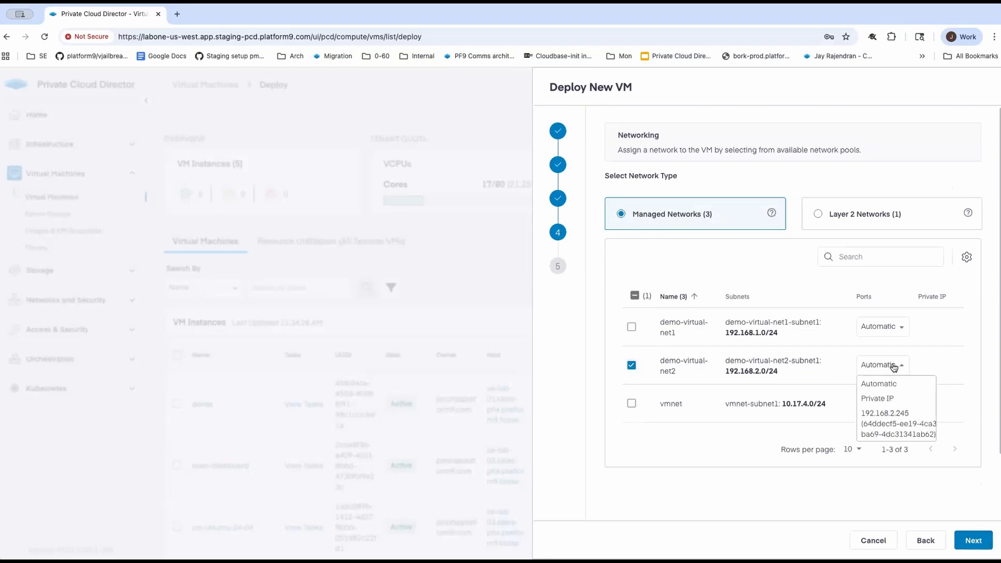
left_click(924, 363)
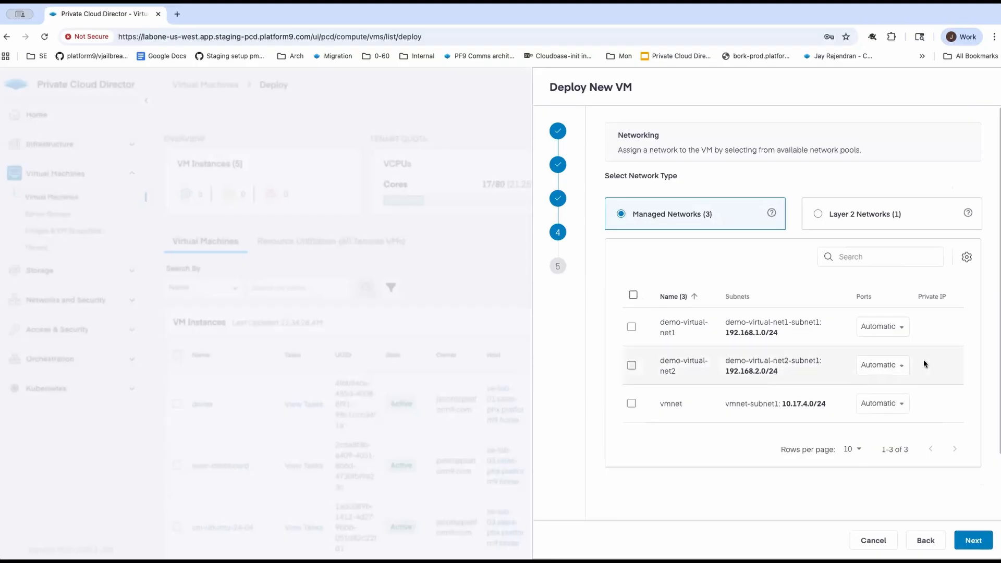
left_click(968, 542)
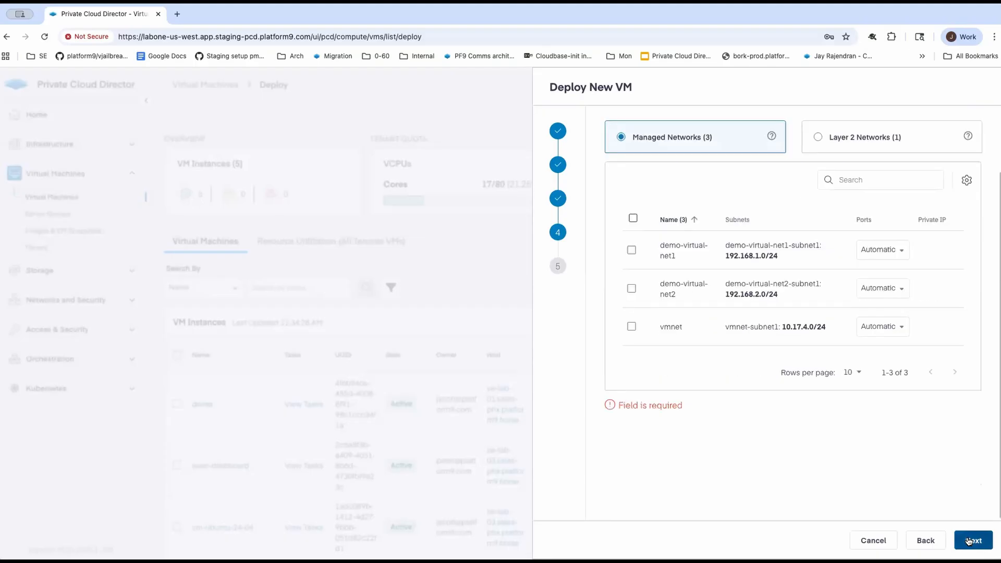
left_click(631, 288)
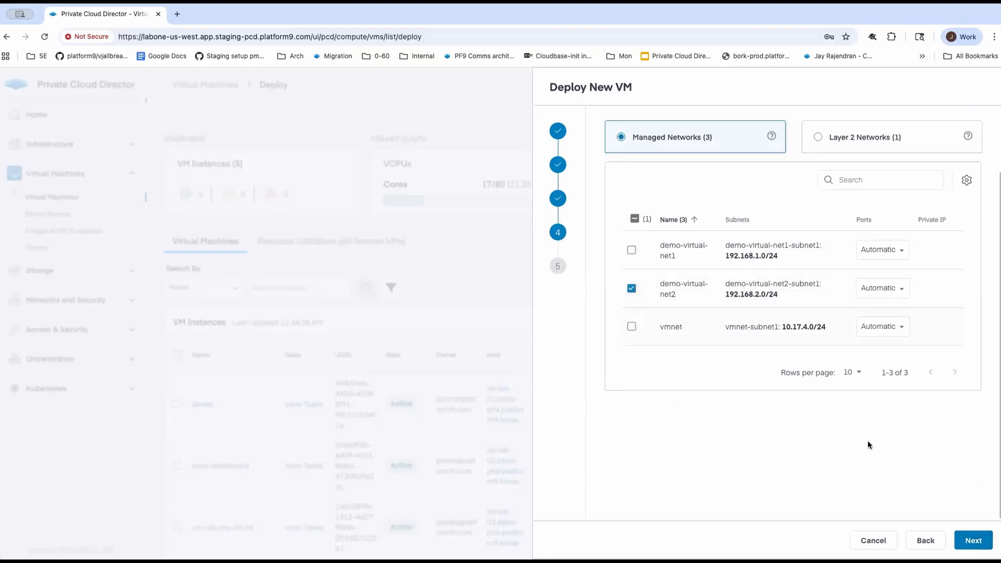
left_click(982, 548)
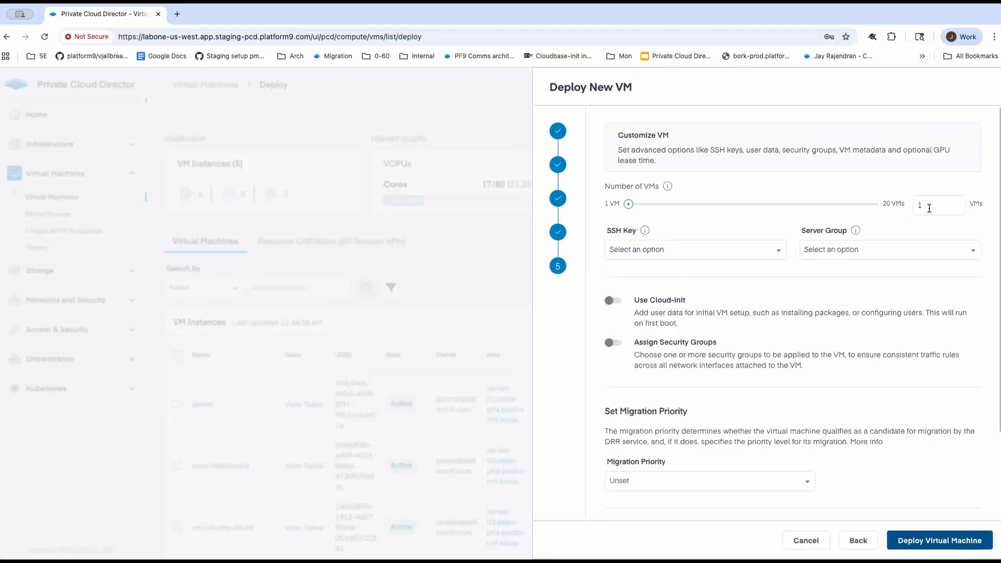
- Try raising the number of VMs to 2, and set it back to 1
left_click(928, 208)
left_click(957, 203)
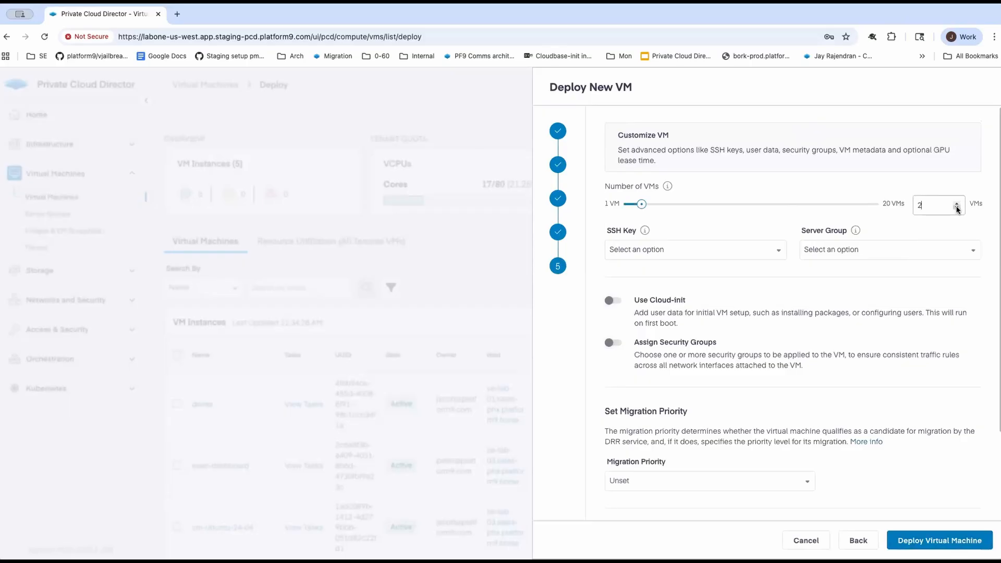
left_click(957, 207)
- Assign the jrkey SSH key to the VM and view the server group options without choosing one
left_click(694, 251)
left_click(670, 281)
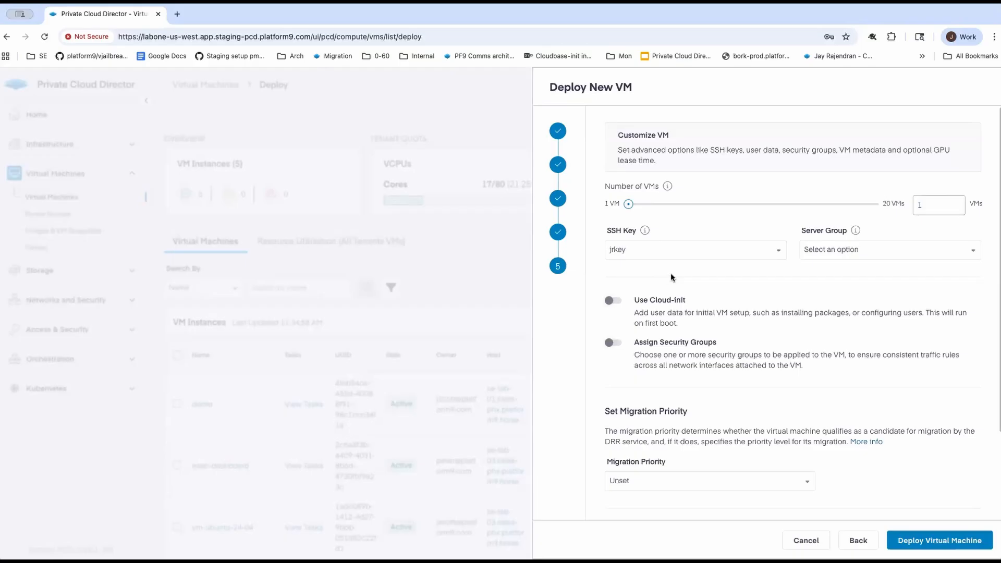
left_click(845, 250)
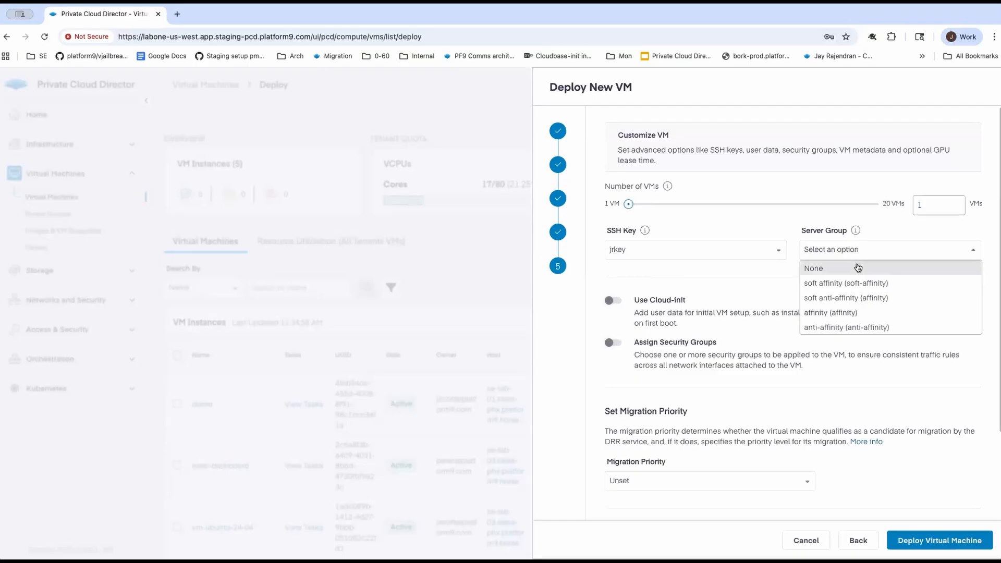
left_click(773, 271)
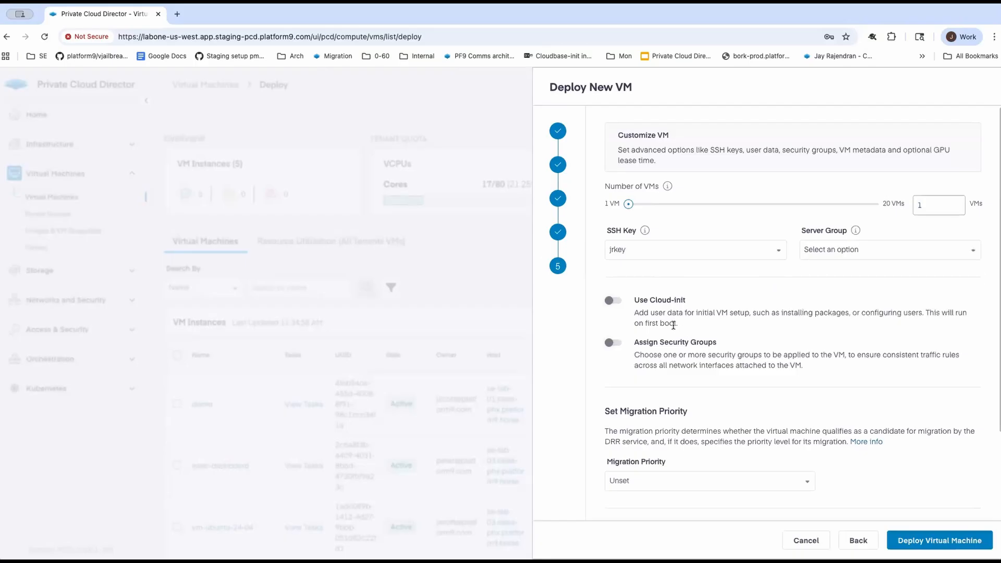
- Enable Cloud-init for the VM and review the default Cloud-init YAML
left_click(613, 301)
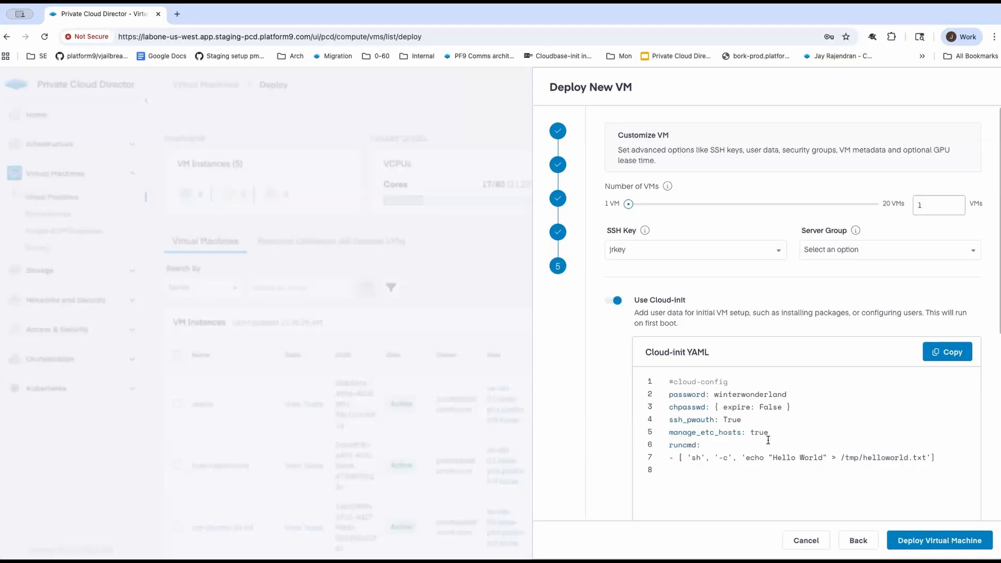
scroll(768, 439, "down", 2)
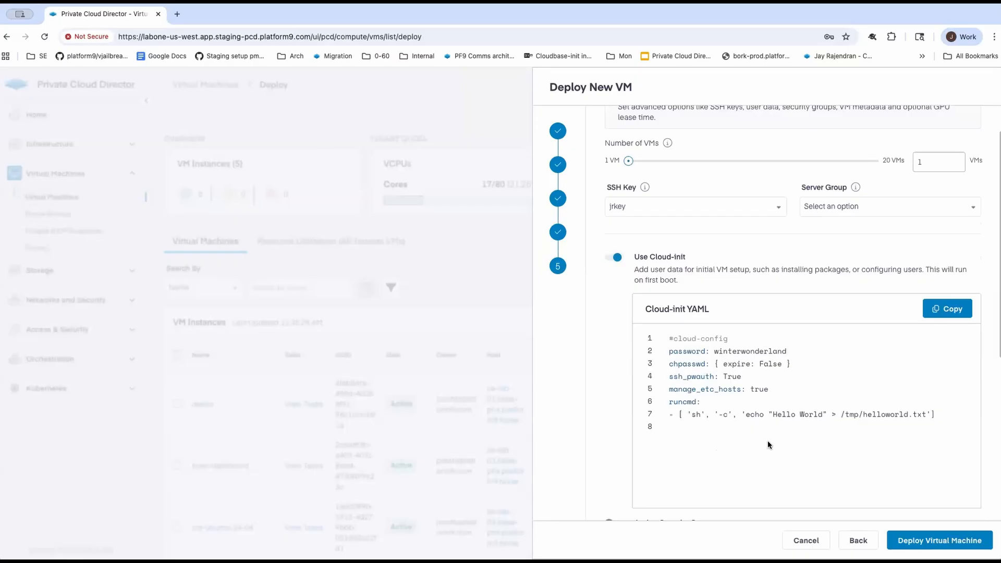
scroll(767, 443, "down", 3)
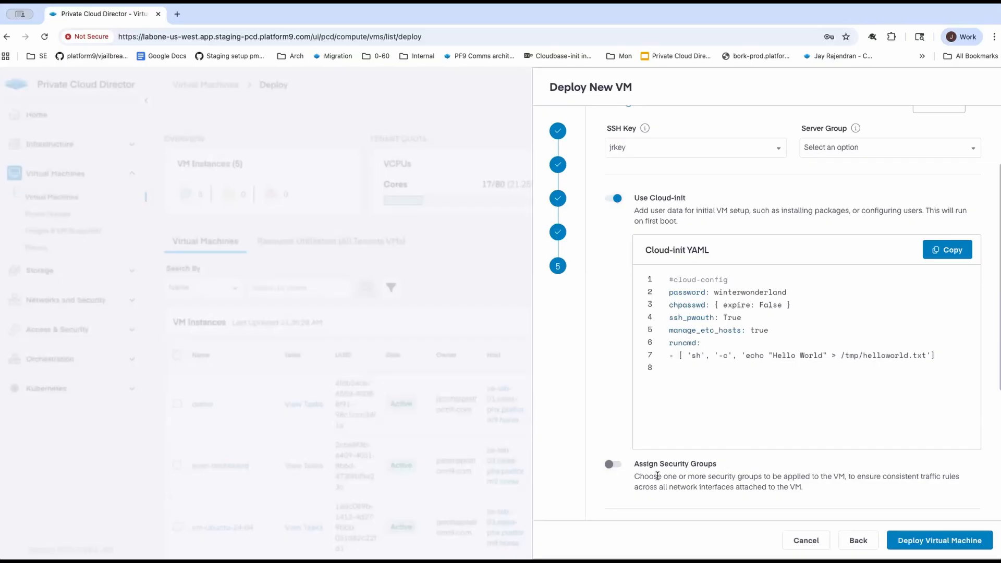
- Try enabling security group assignment, look over the available groups, and disable it again
scroll(643, 478, "down", 3)
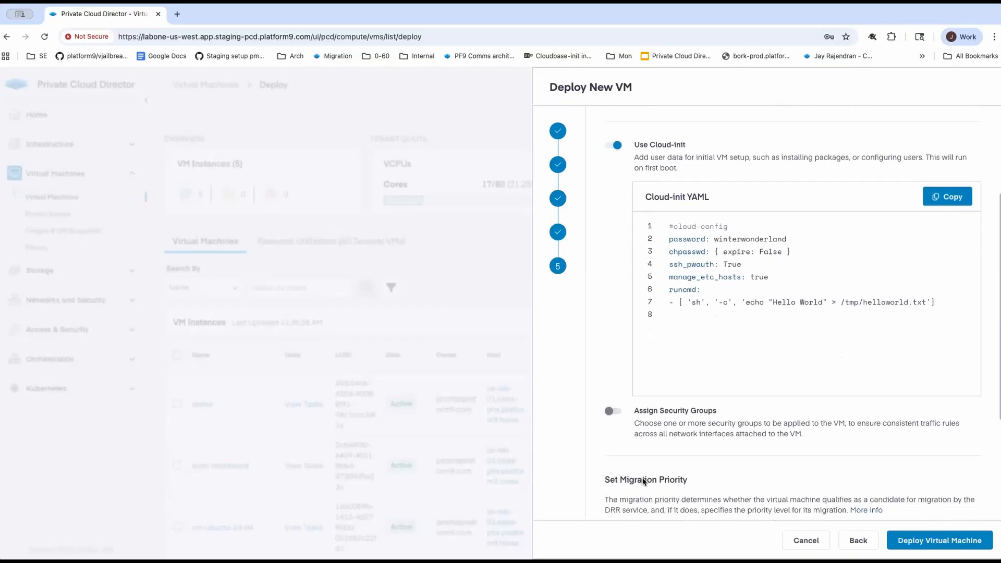
left_click(616, 354)
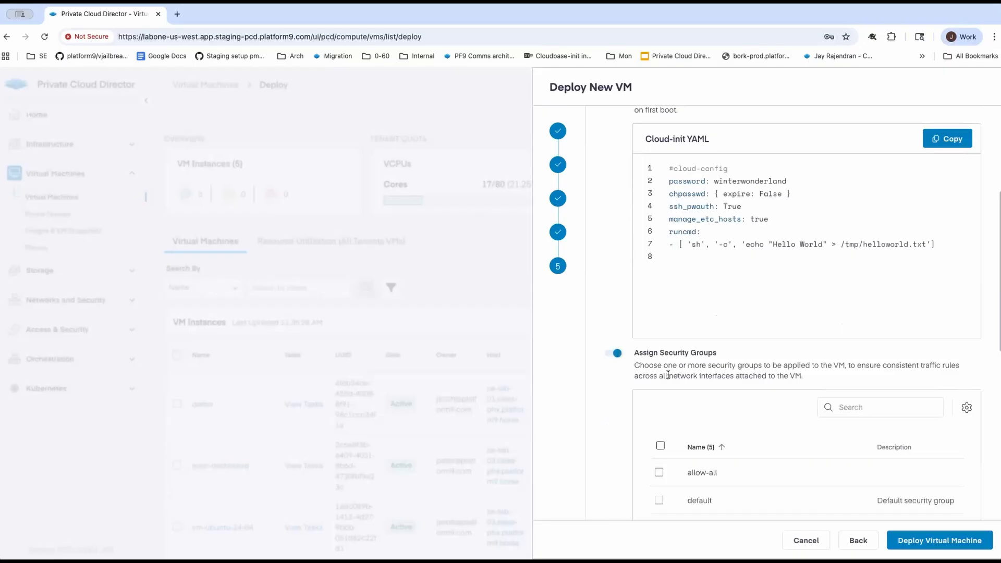
scroll(678, 401, "down", 1)
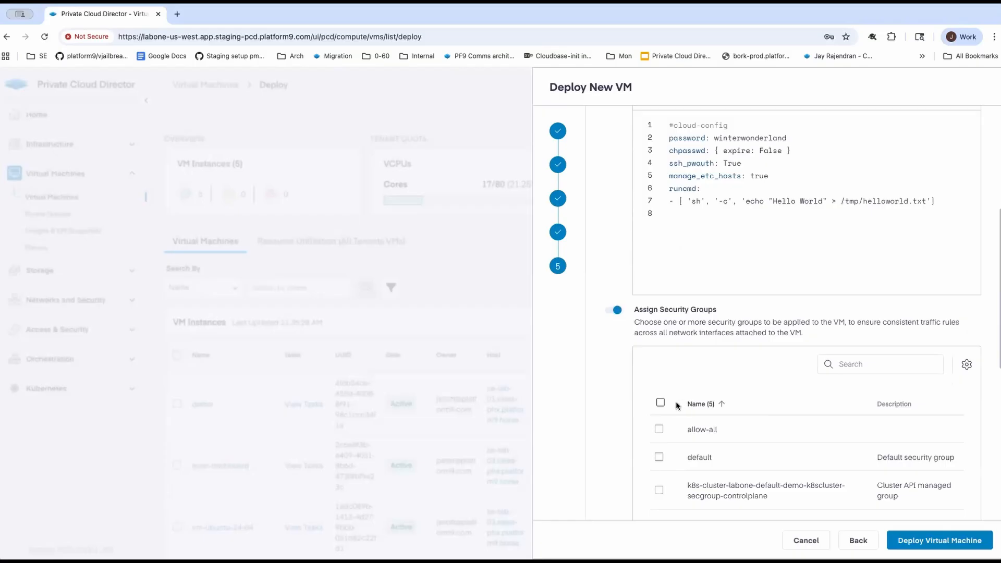
left_click(612, 312)
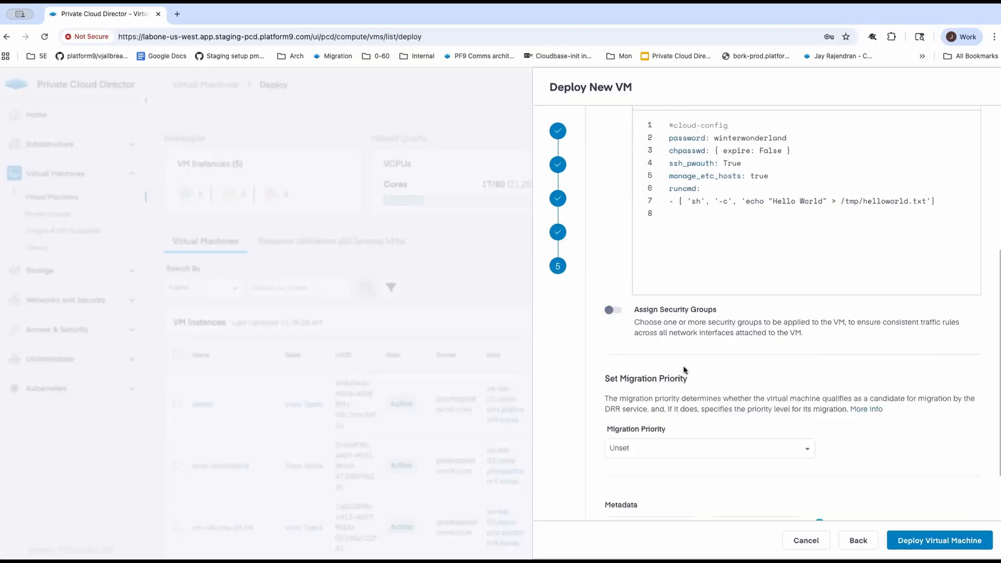
- View the migration priority options and the metadata fields, leaving the priority Unset
scroll(682, 367, "down", 3)
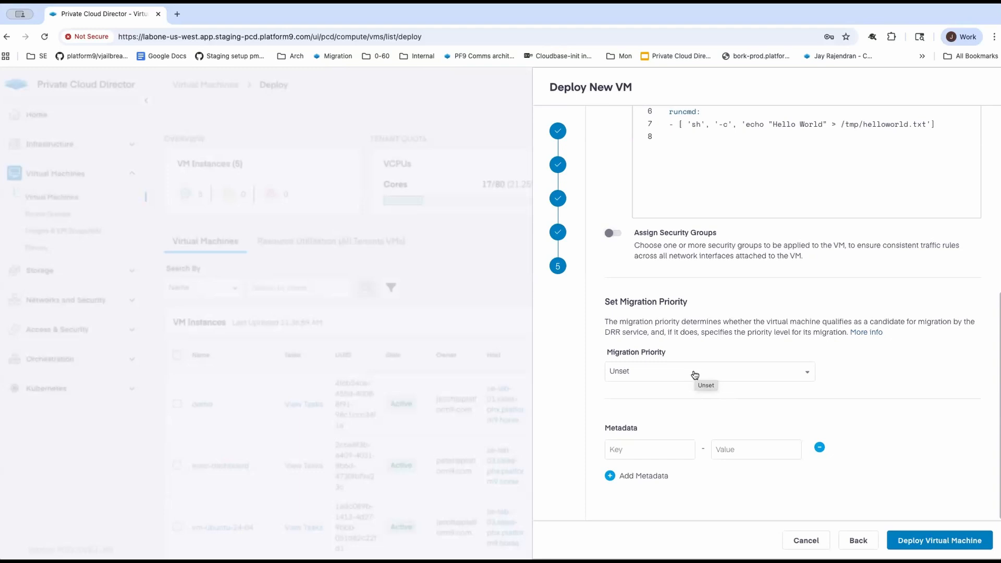
left_click(695, 374)
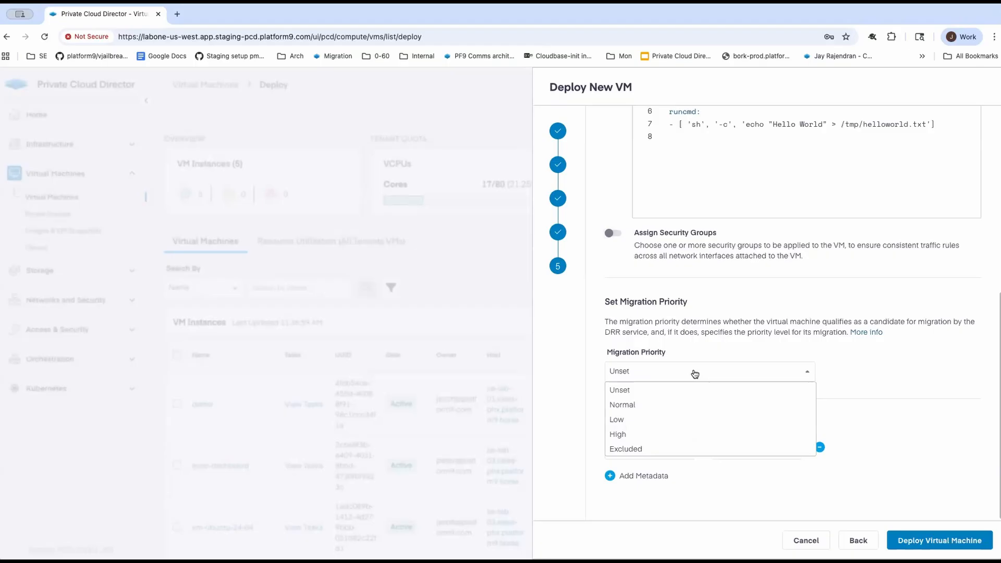
left_click(889, 356)
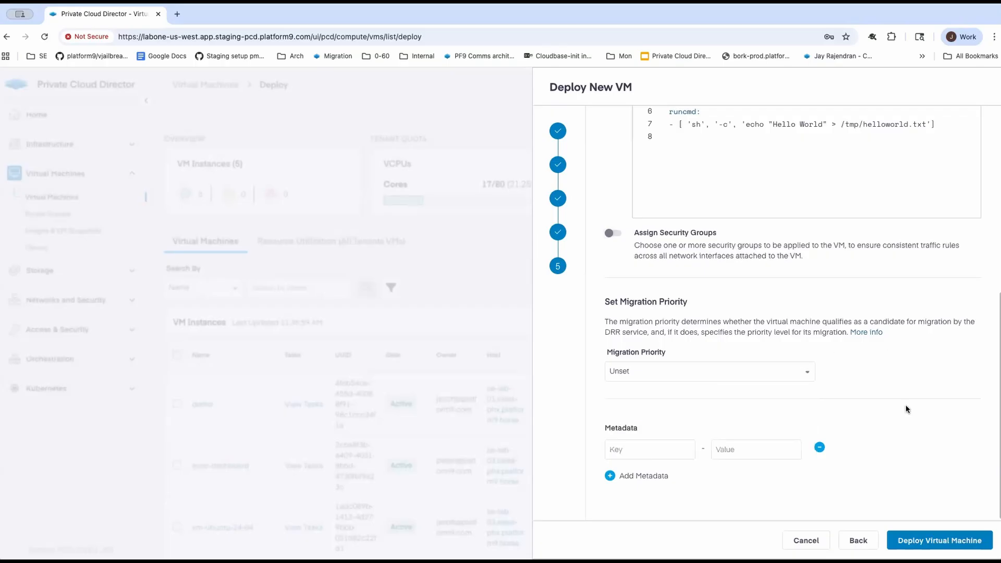
scroll(906, 410, "up", 1)
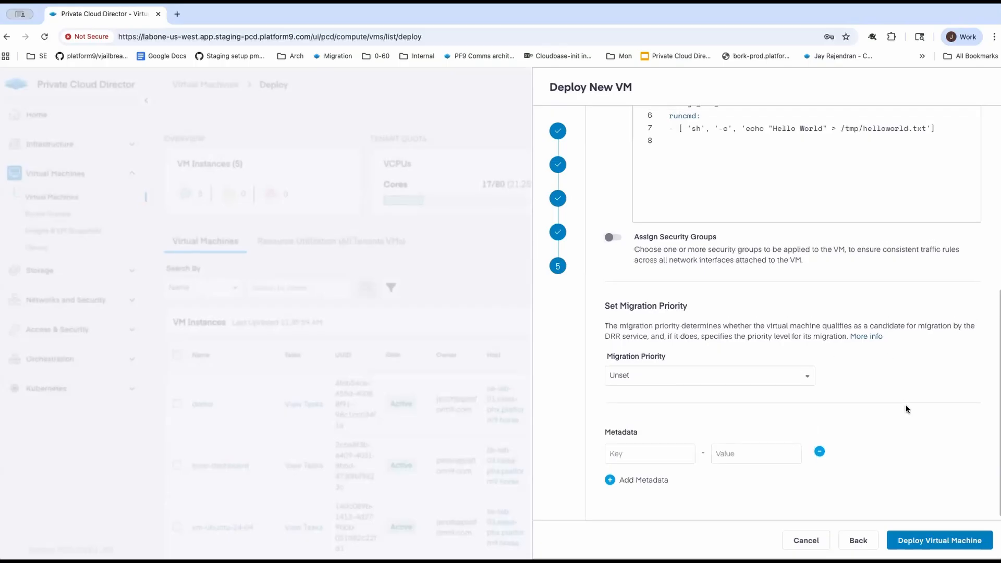
- Deploy the virtual machine, then refresh the VM list to check demovm1's state and IP address
scroll(906, 409, "down", 1)
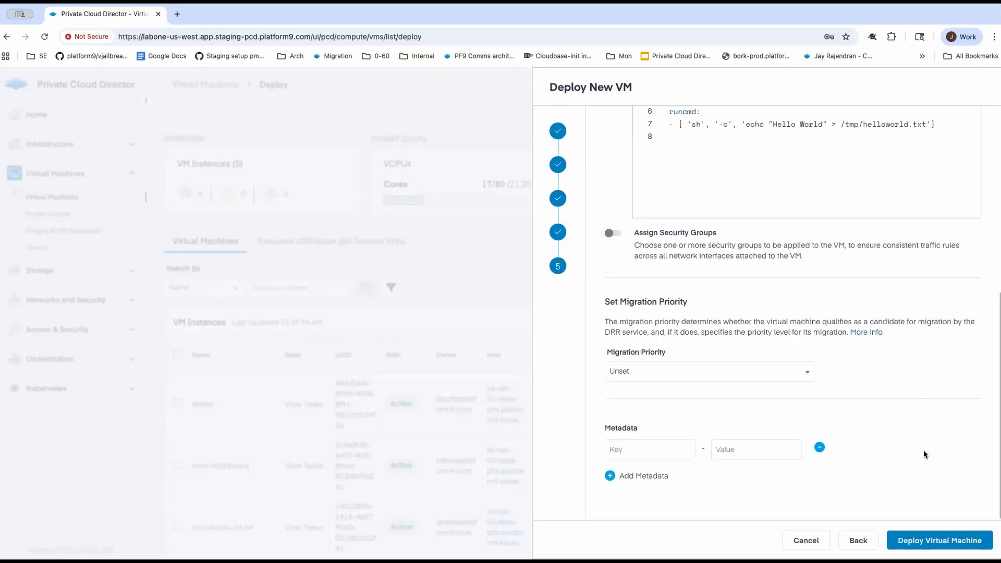
left_click(929, 542)
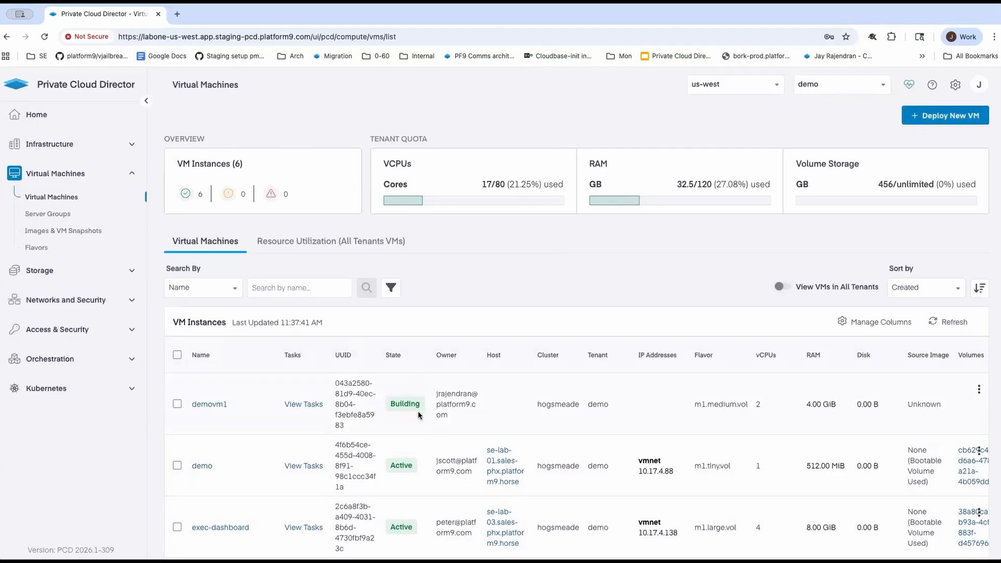
left_click(945, 323)
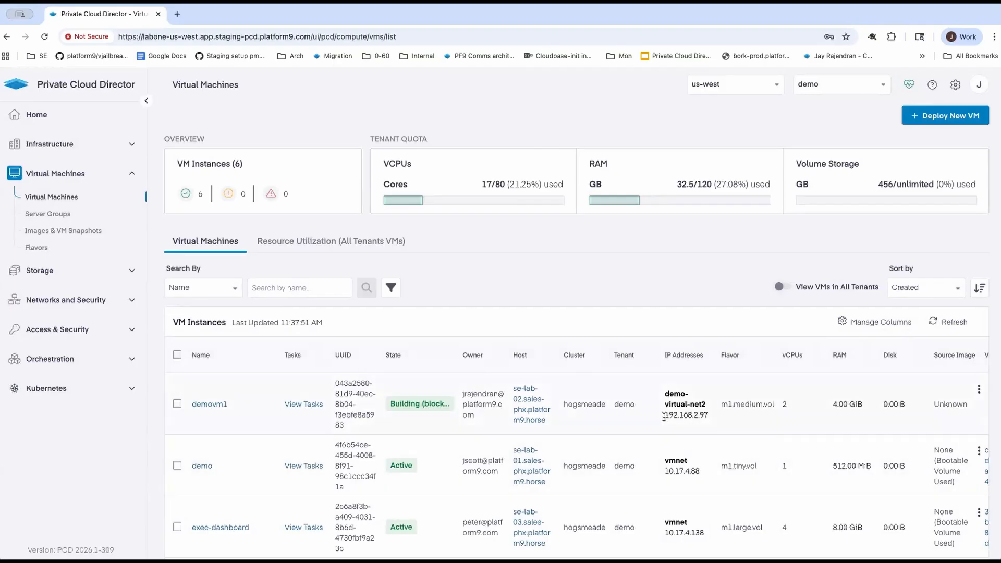
left_click_drag(666, 415, 711, 415)
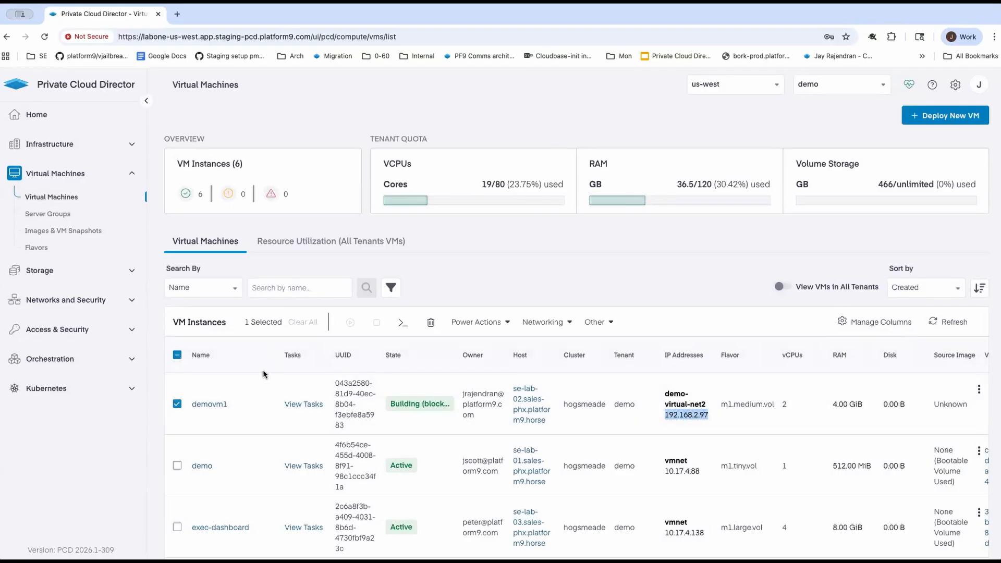
- Check the status of demovm1-bootvol in the refreshed volumes list, then return to demovm1 in the VM list
left_click(106, 270)
left_click(47, 245)
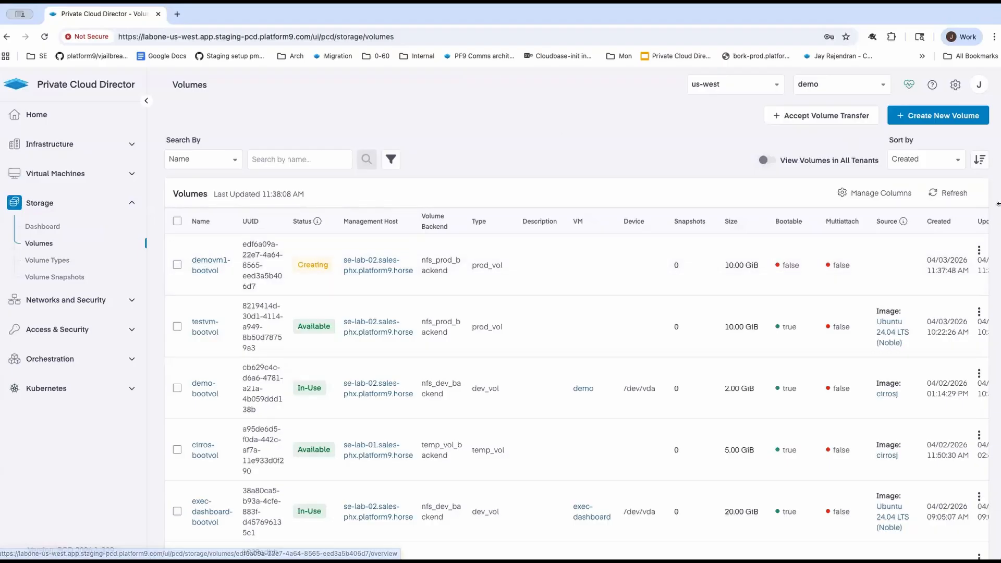
left_click(958, 200)
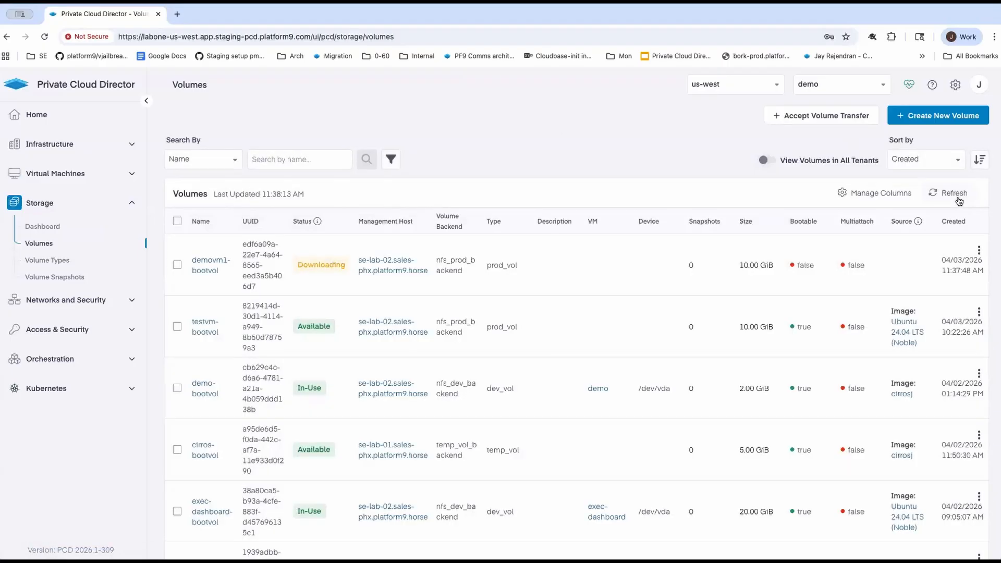
left_click(69, 180)
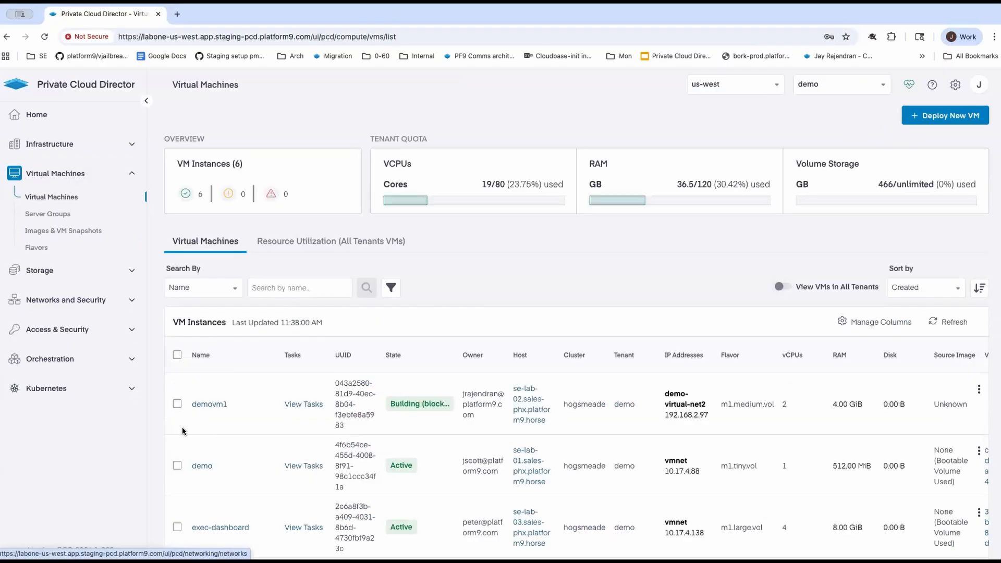
left_click(177, 405)
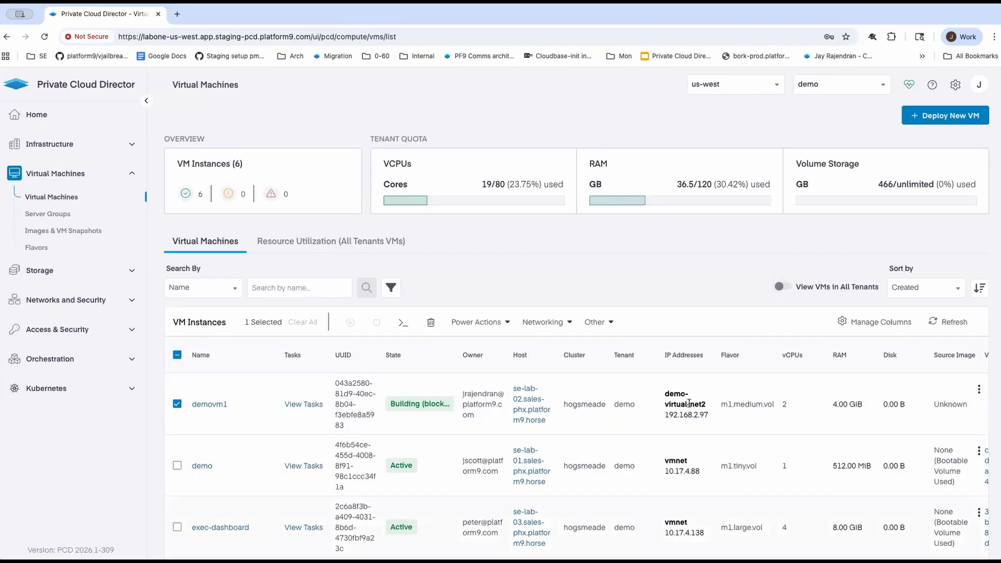
- Review the Development tenant's volume type, VM storage type and user assignments without changing them
left_click(955, 84)
left_click(907, 191)
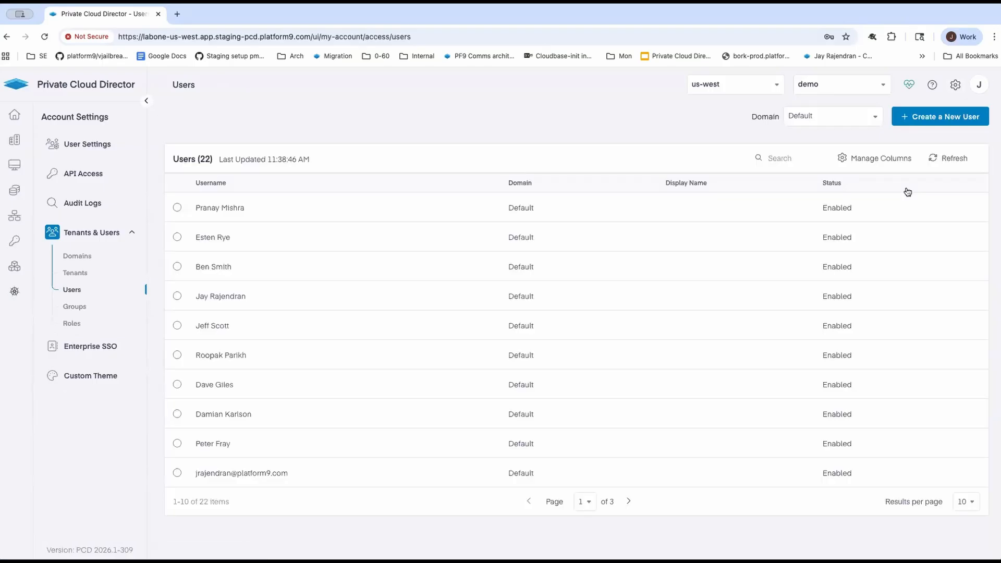
left_click(79, 275)
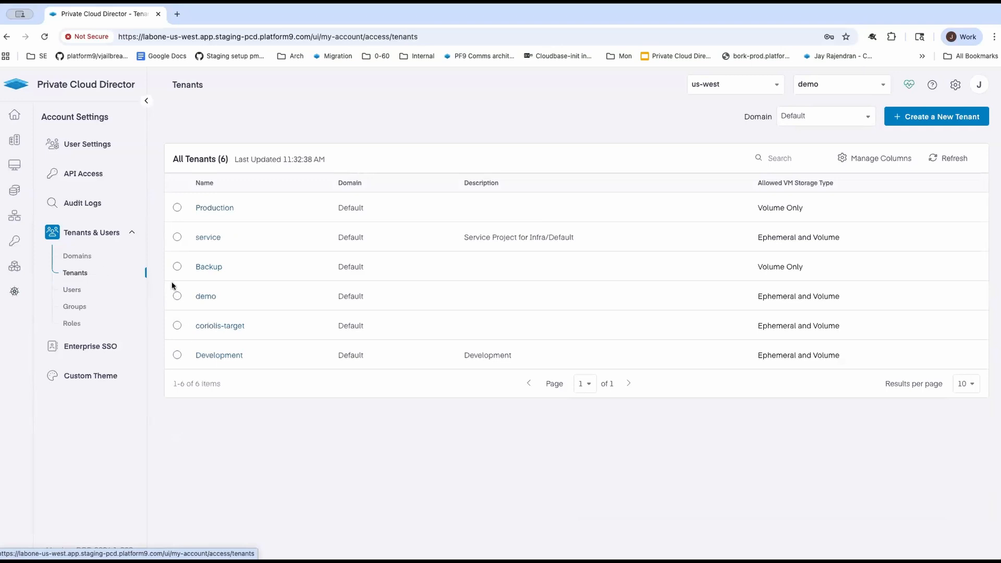
left_click(177, 355)
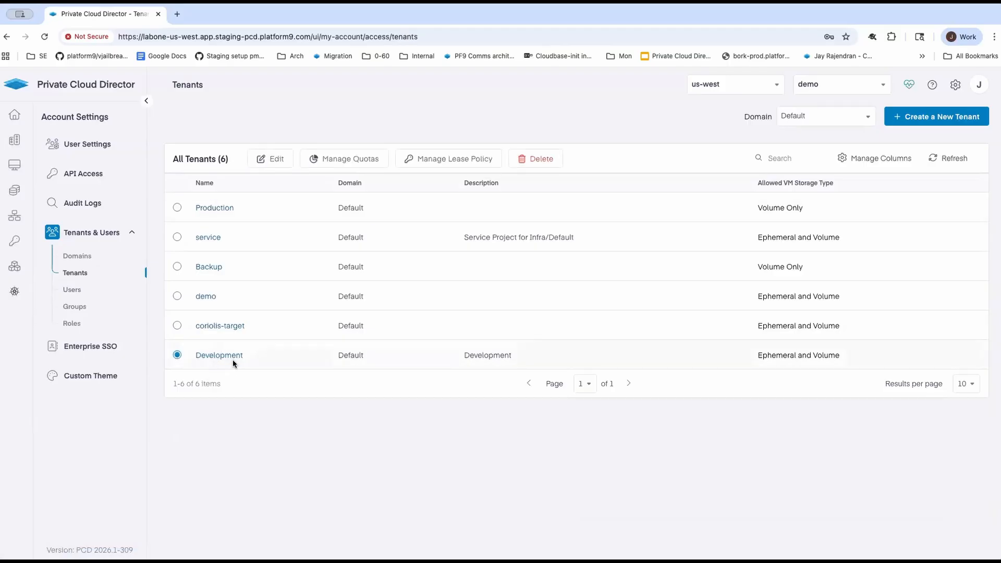
left_click(268, 162)
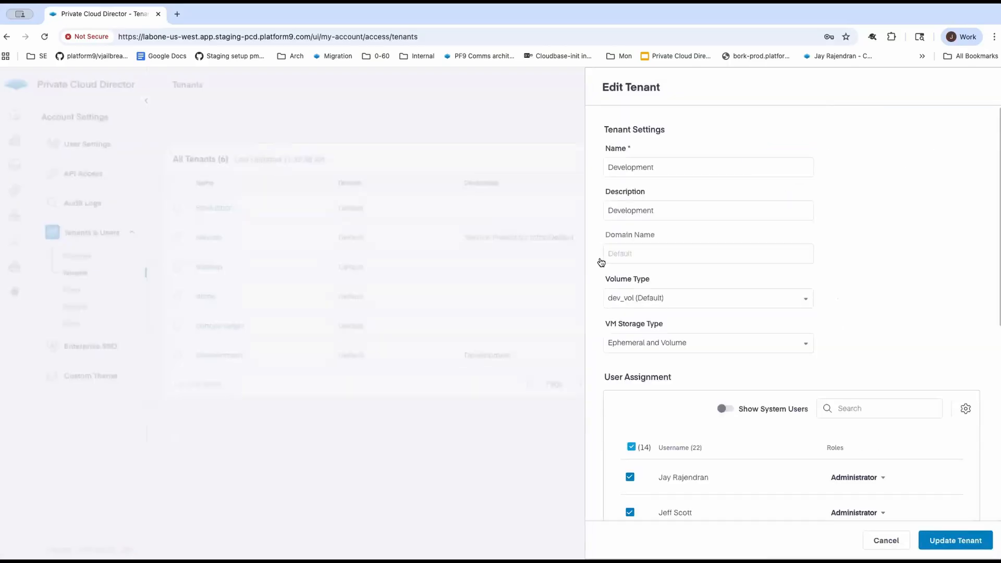
scroll(682, 440, "down", 1)
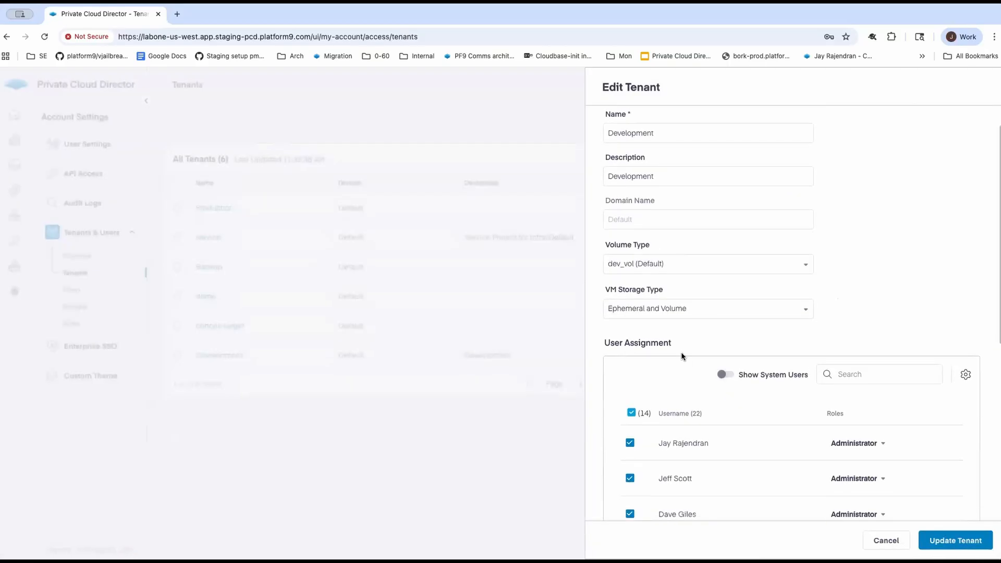
scroll(686, 396, "down", 2)
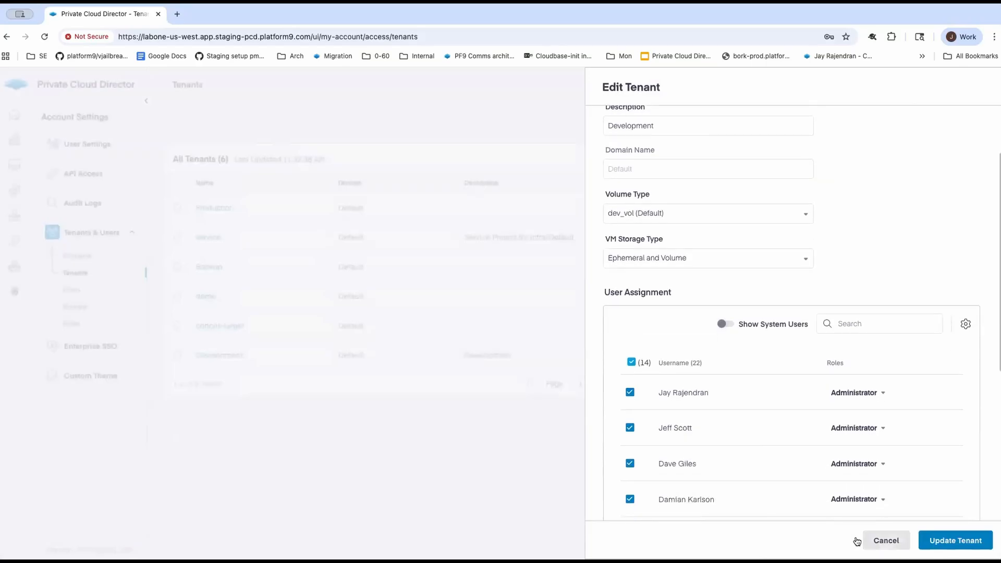
left_click(884, 542)
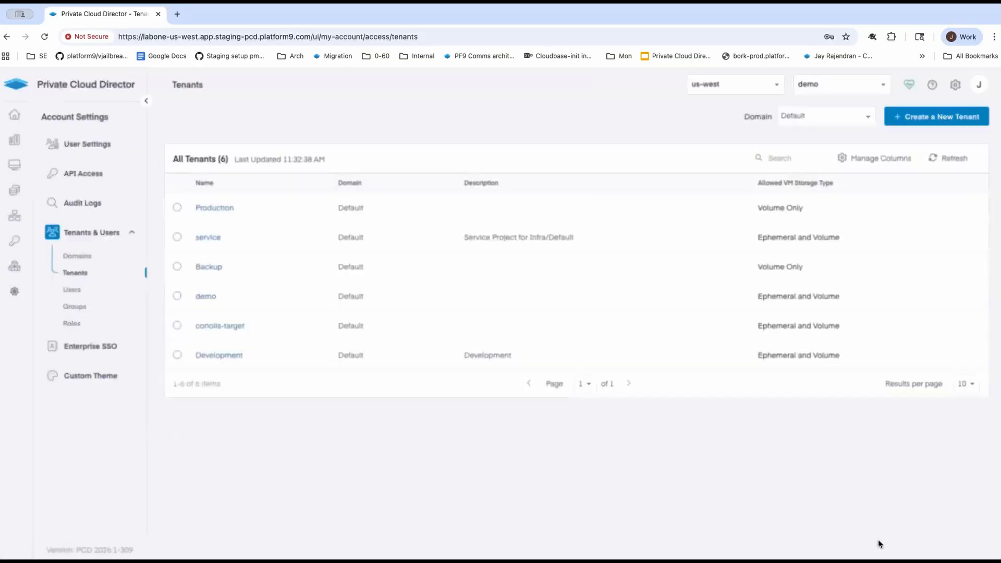
- Review the Development tenant's lease policy, comparing the Power Off VM and Delete VM expiration actions, and close it without saving
left_click(178, 356)
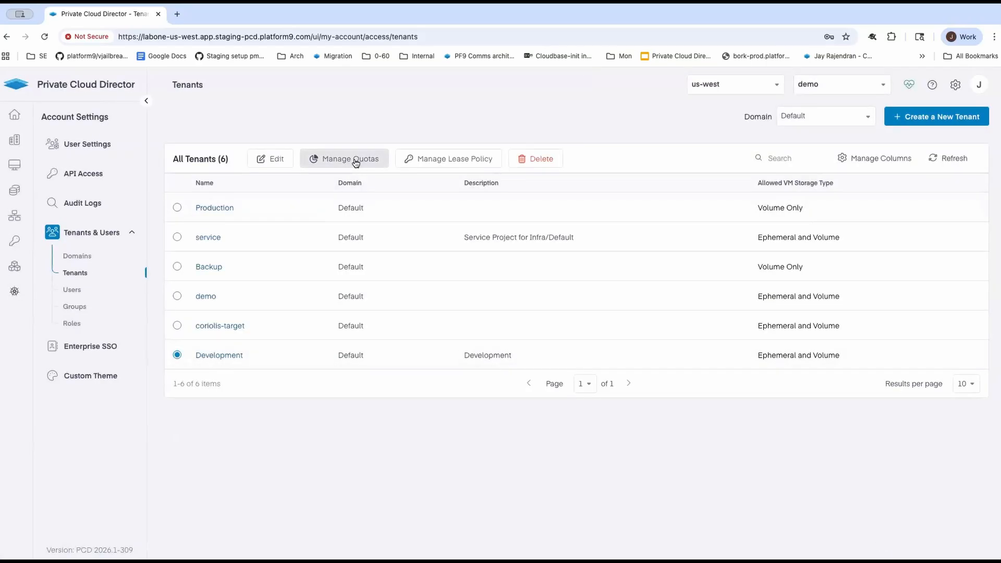
left_click(437, 163)
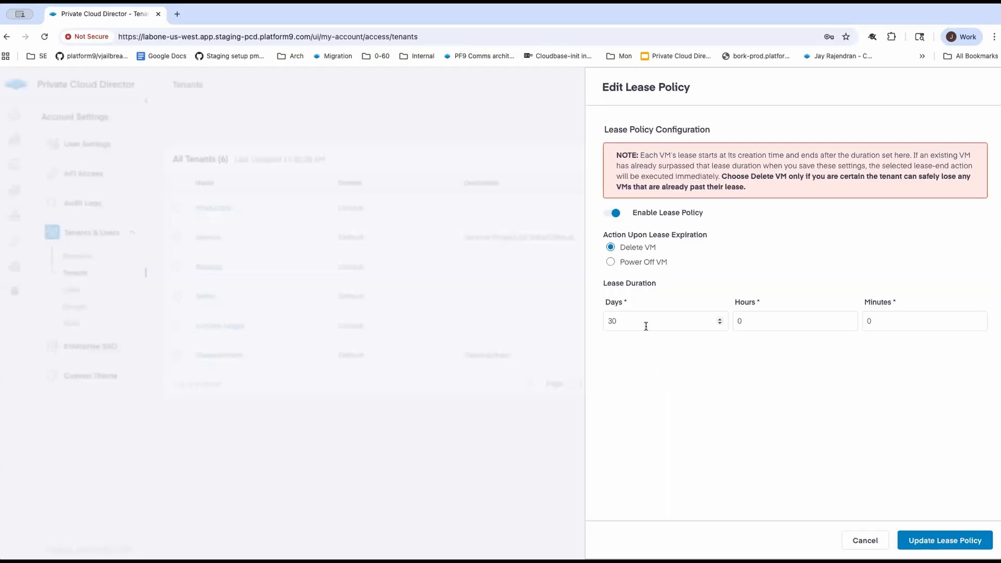
left_click(652, 266)
left_click(645, 253)
left_click(861, 542)
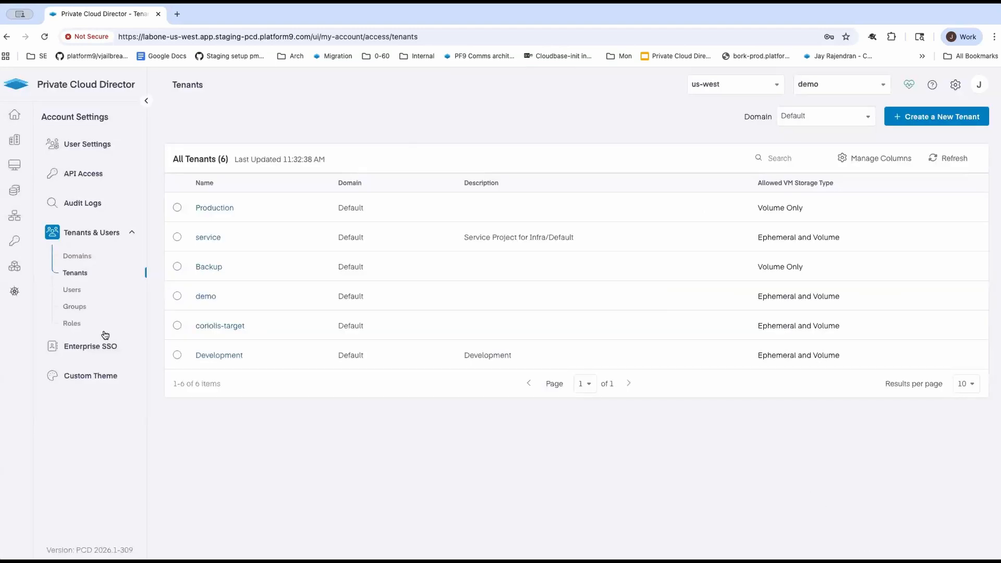
- Return to the VM list and look over demovm1's lease and metadata columns and its Other Actions options
mouse_move(14, 164)
left_click(85, 189)
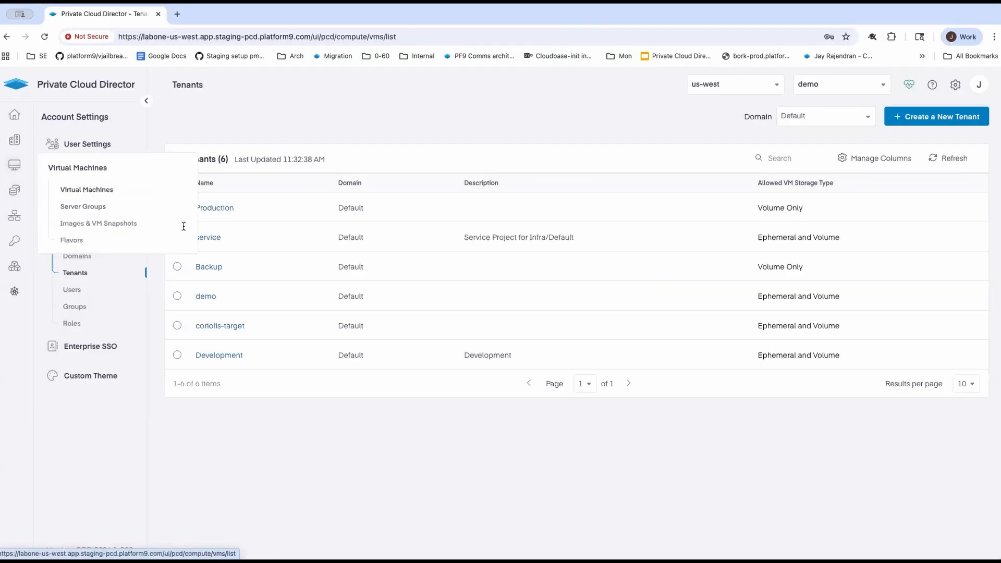
scroll(729, 408, "right", 10)
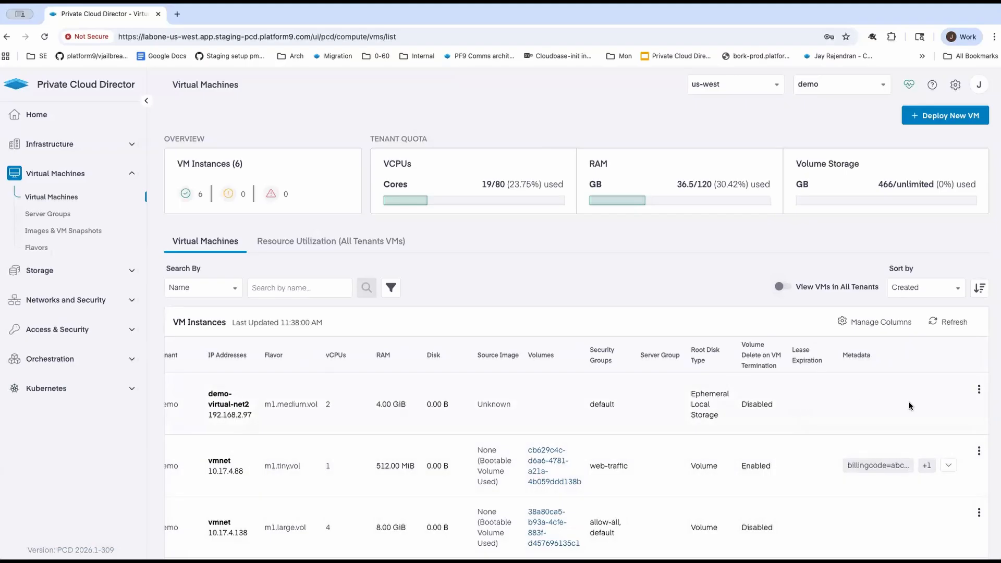
left_click(979, 391)
left_click(958, 416)
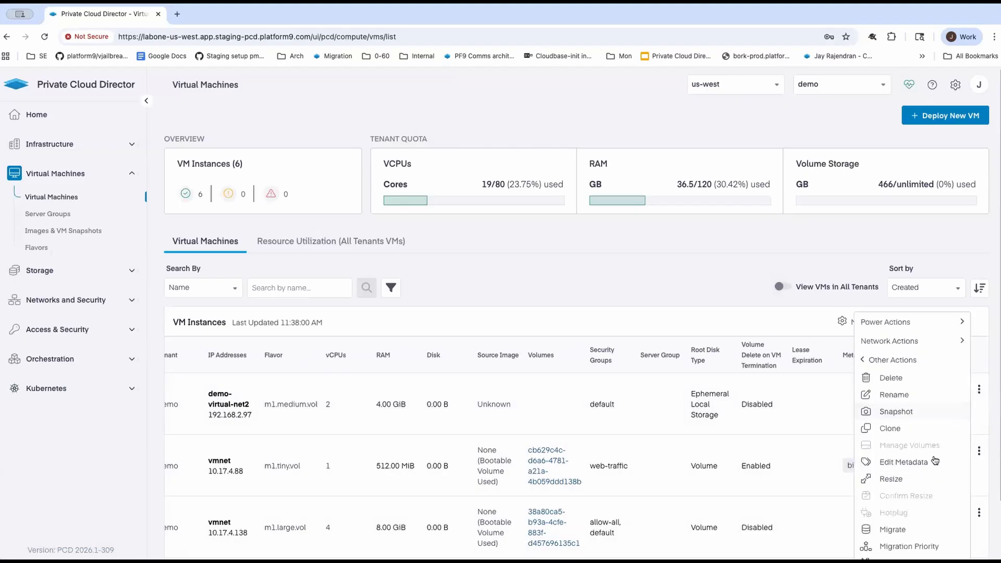
scroll(933, 458, "down", 1)
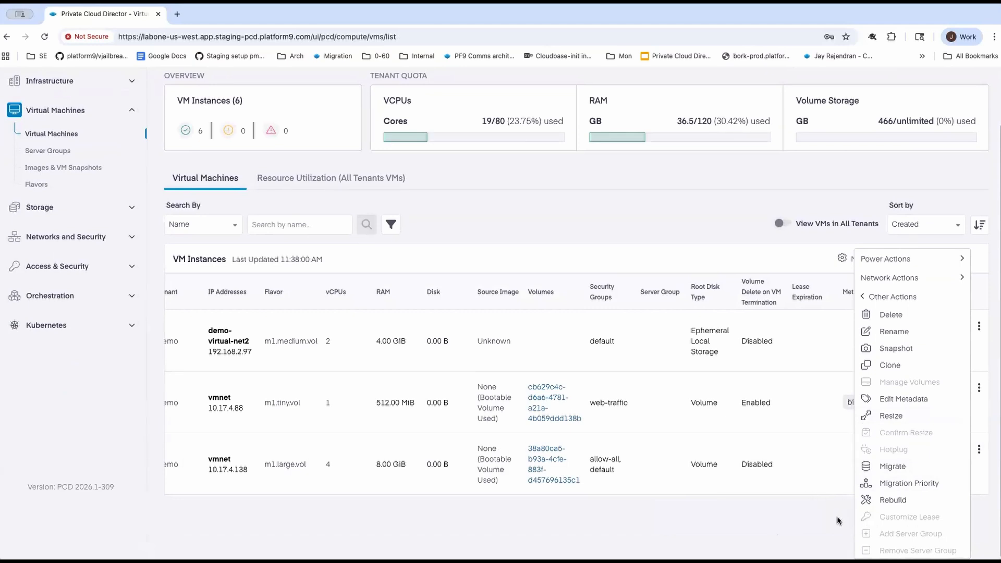
scroll(837, 520, "up", 2)
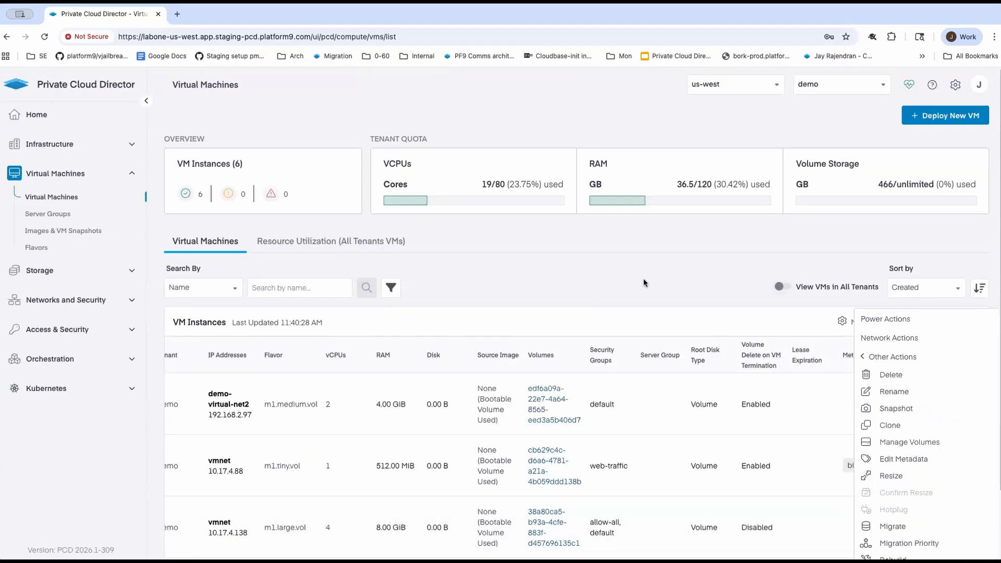
left_click(665, 311)
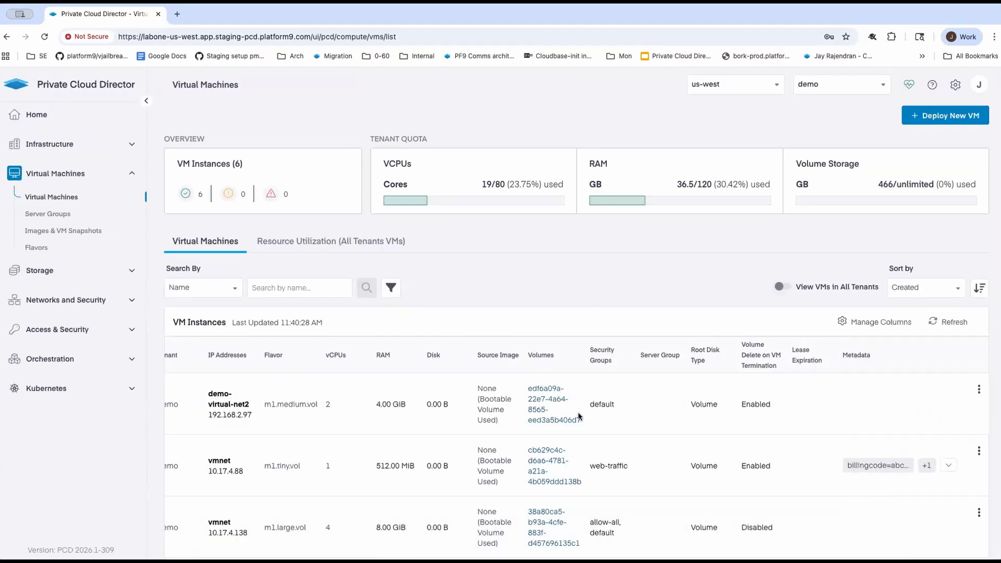
- Select demovm1 in the VM list and look over its available power and networking actions
scroll(494, 429, "left", 10)
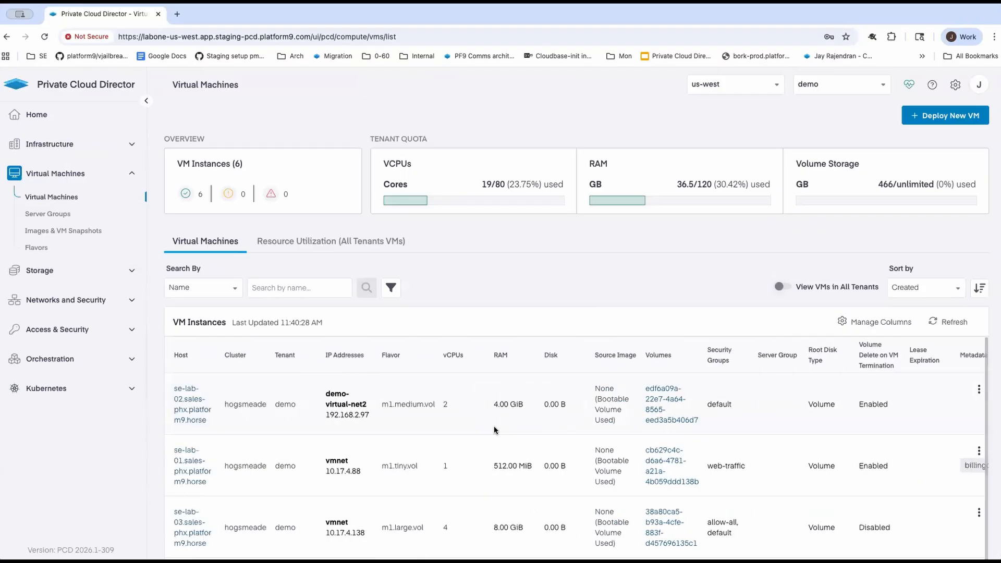
scroll(493, 426, "left", 4)
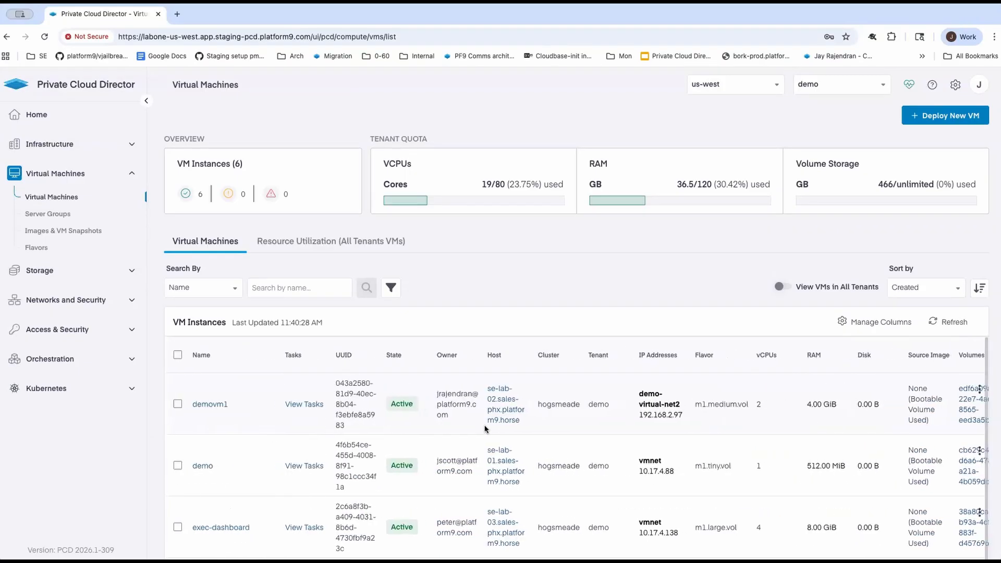
left_click(177, 405)
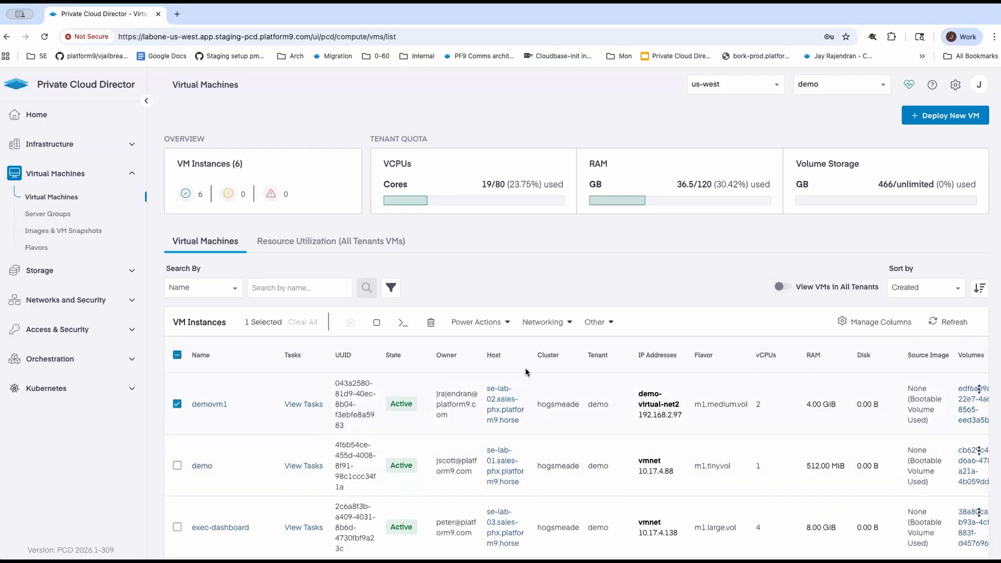
left_click(503, 324)
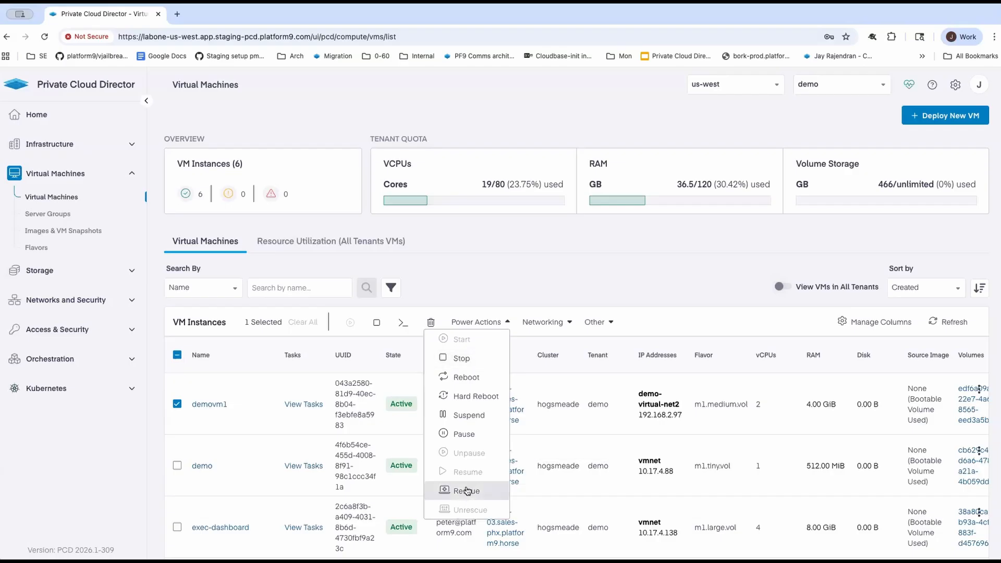
left_click(510, 300)
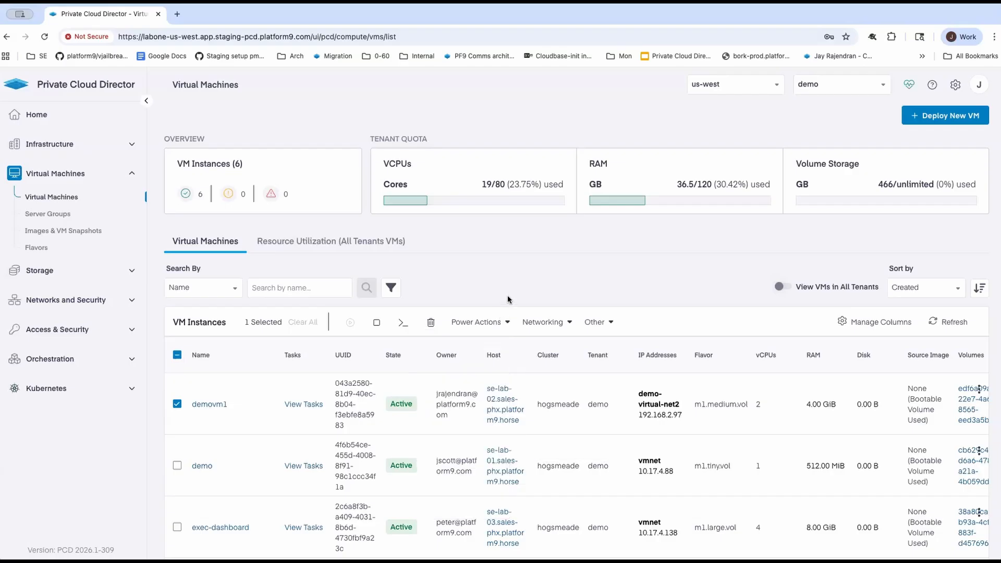
left_click(567, 324)
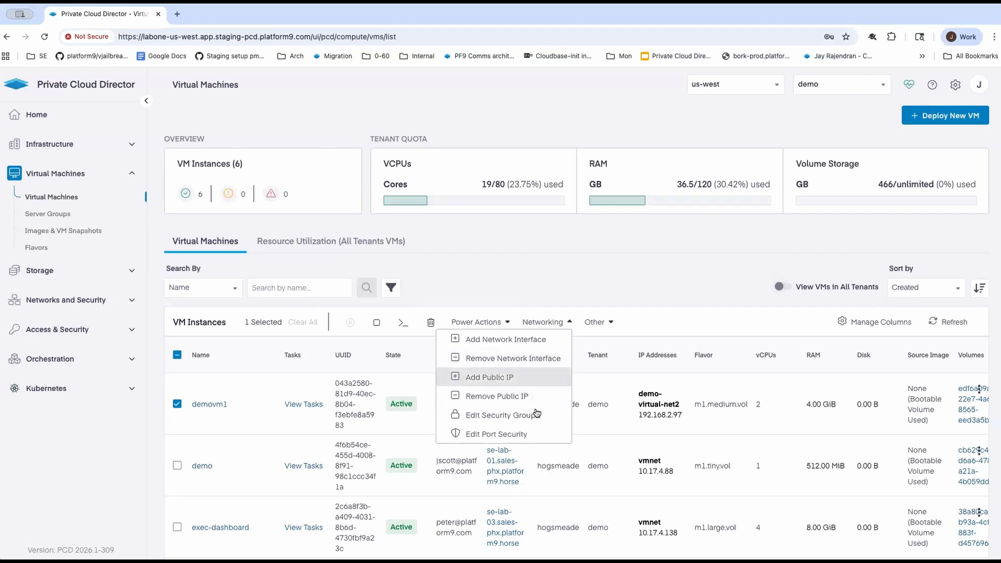
left_click(654, 315)
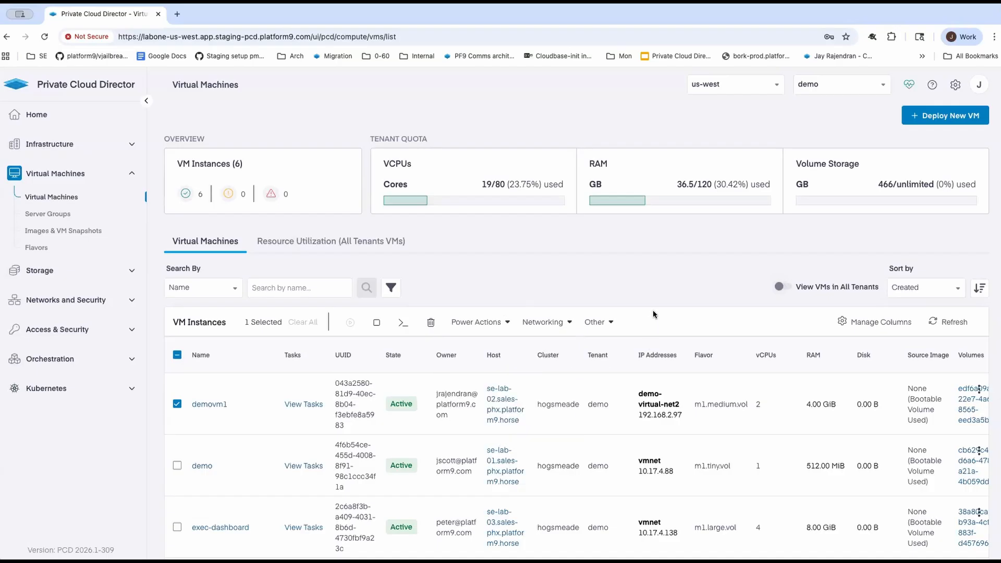
left_click(604, 324)
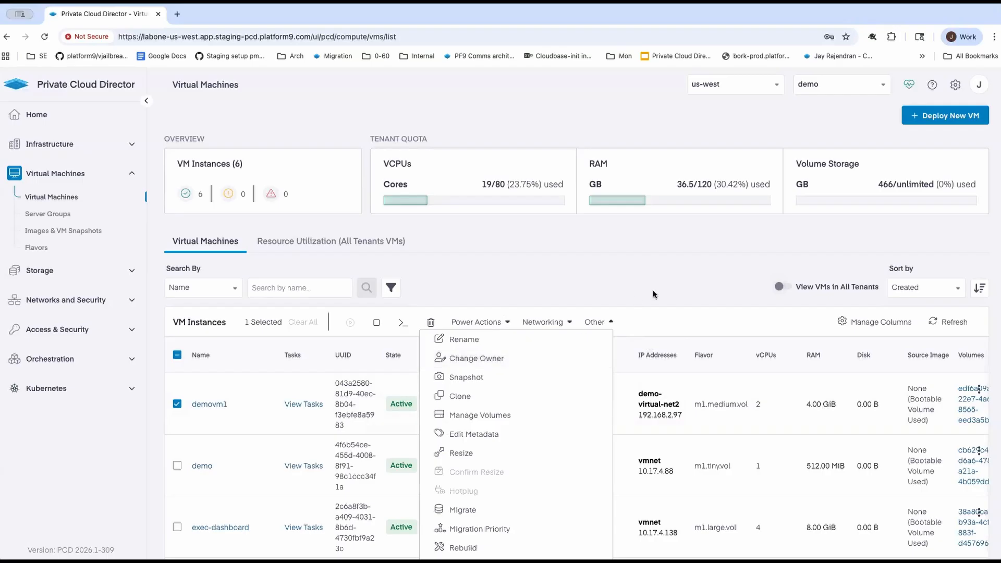
scroll(653, 290, "down", 1)
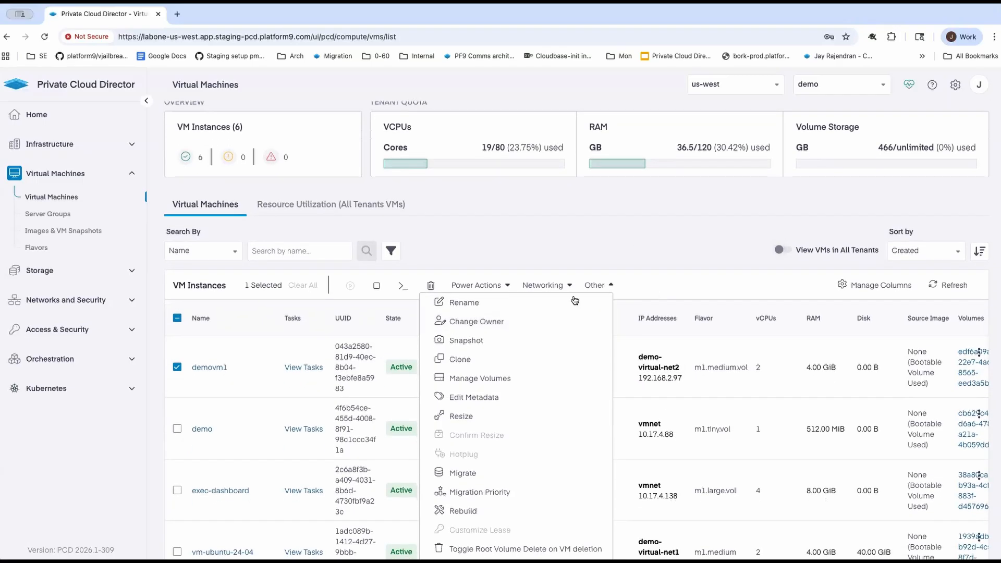
left_click(483, 341)
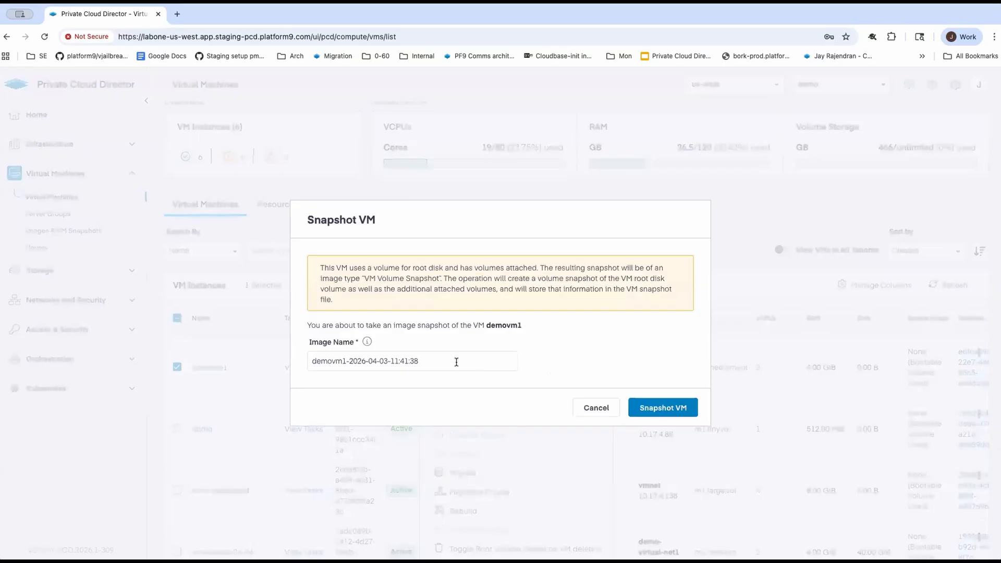
left_click(669, 408)
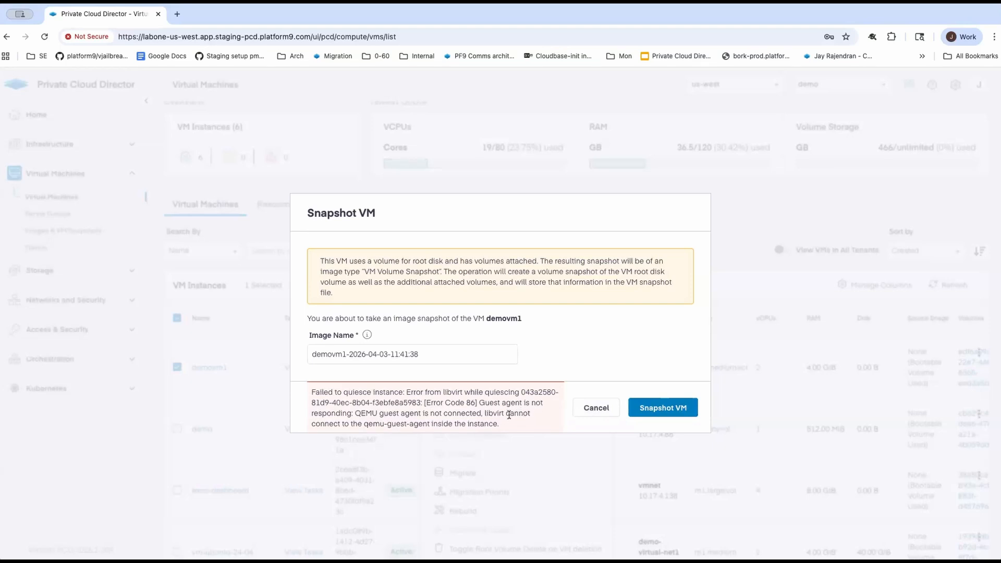
left_click(597, 409)
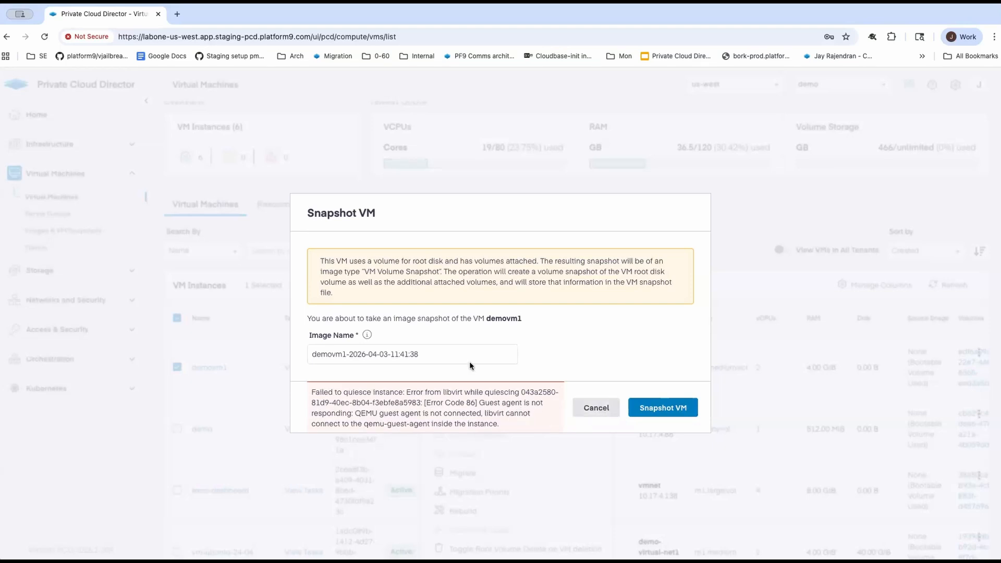
left_click(177, 368)
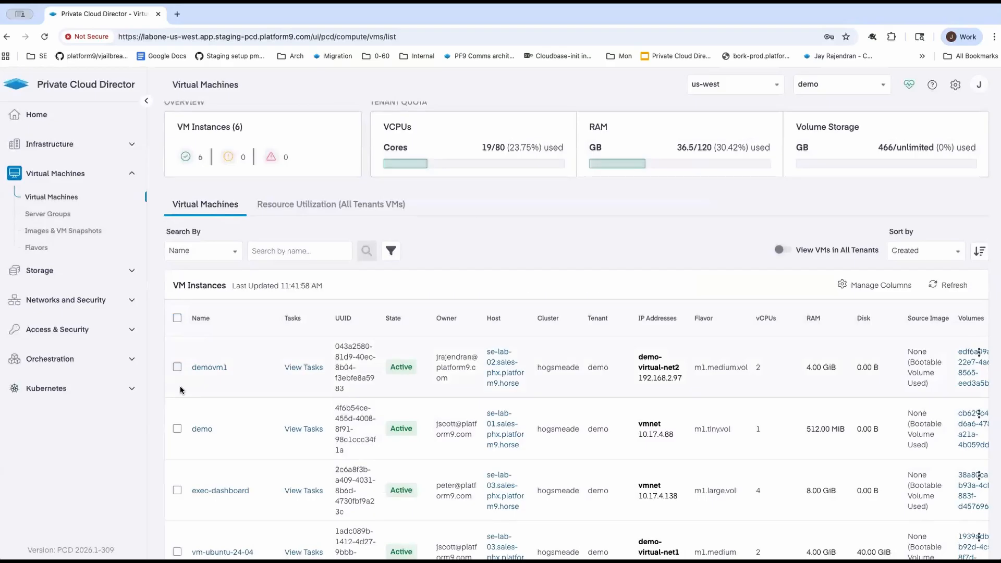
left_click(176, 429)
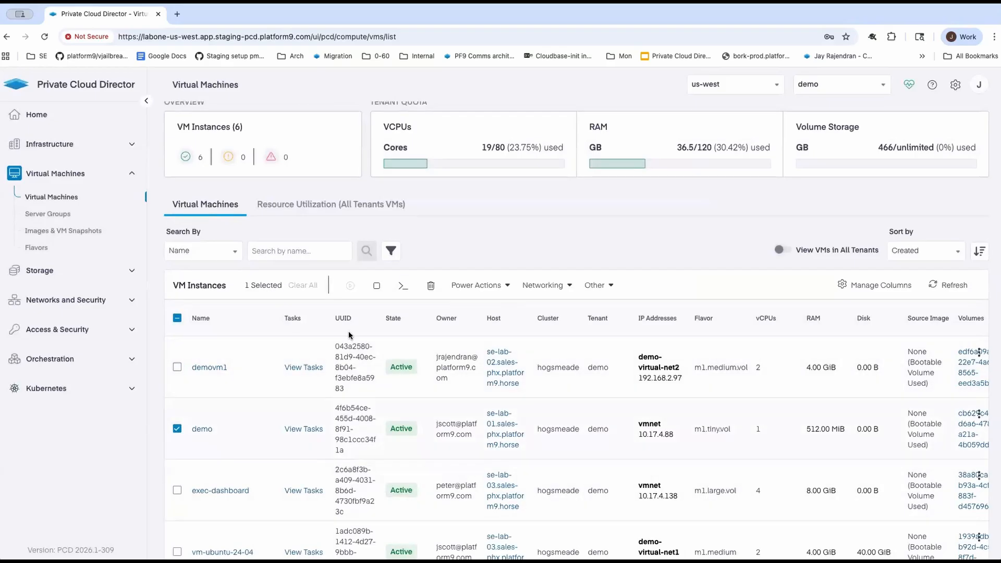
left_click(595, 286)
left_click(495, 343)
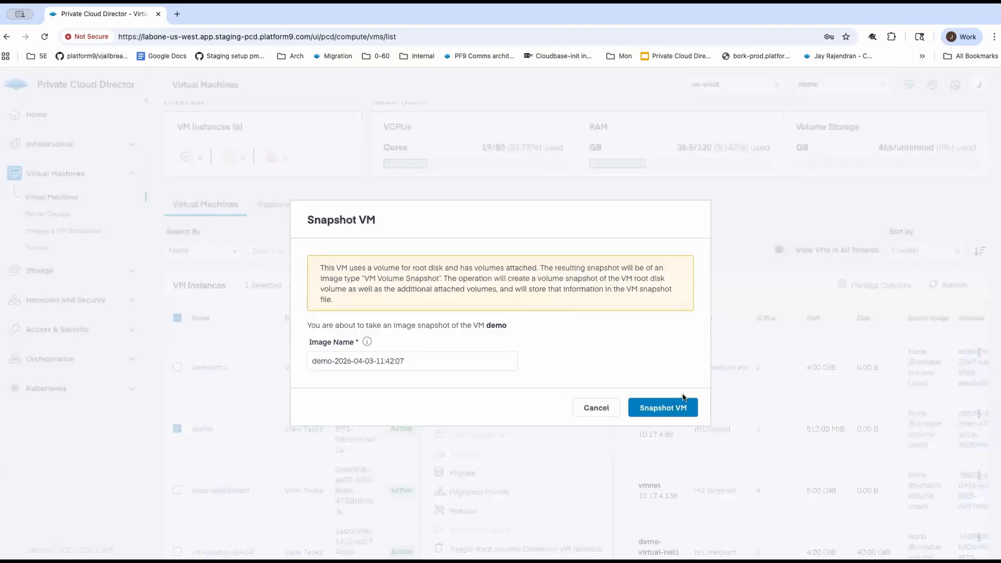
left_click(657, 409)
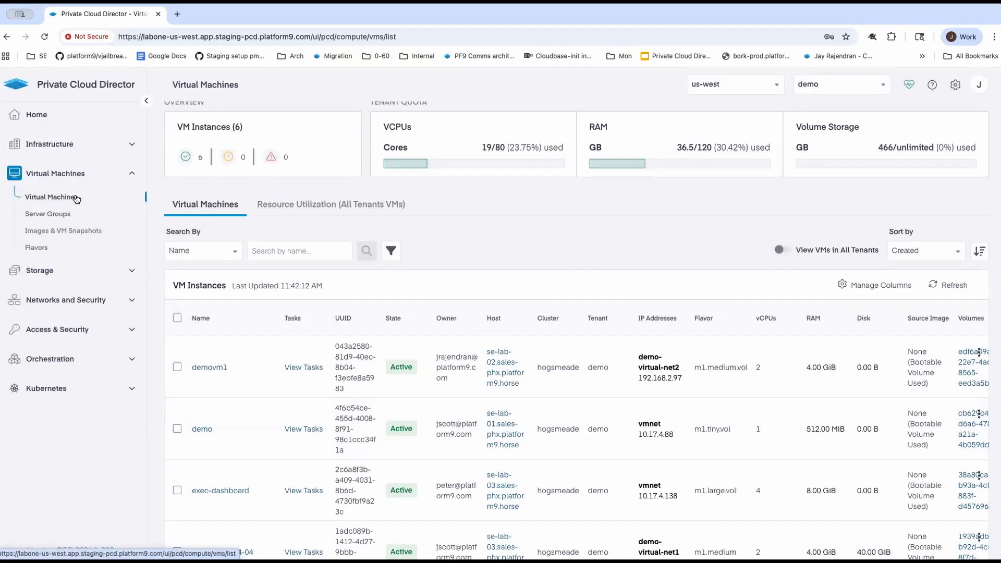
- Check the VM snapshots list for the demo VM's snapshot
left_click(73, 233)
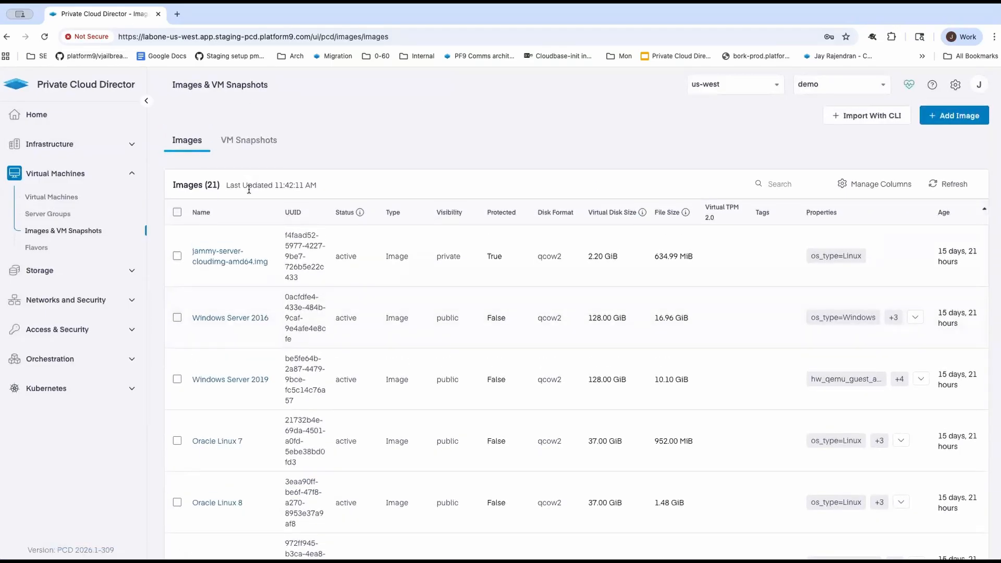
left_click(257, 147)
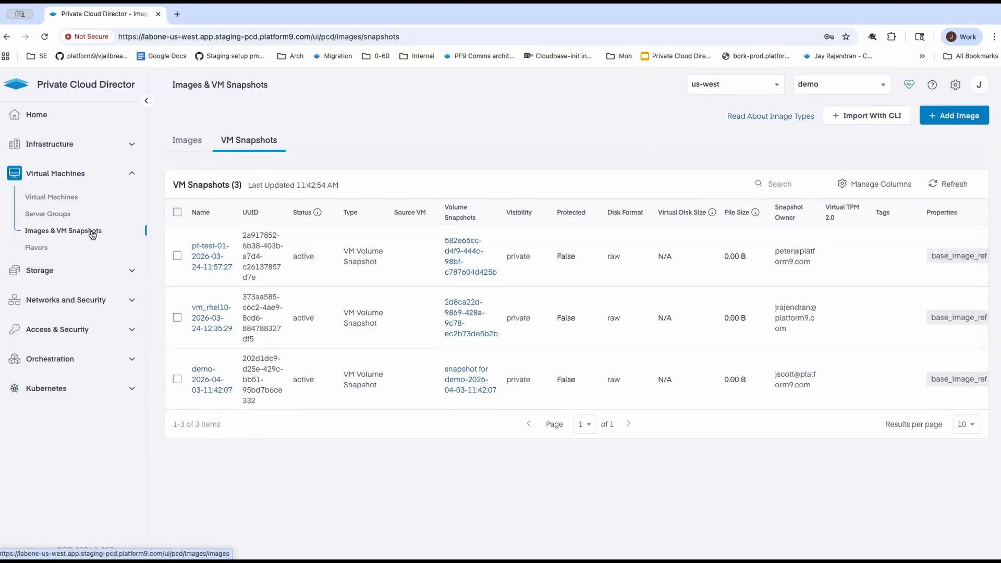
- Return to the VM list, select demovm1 and look over its other actions, including migration, rebuild and server group options
left_click(71, 198)
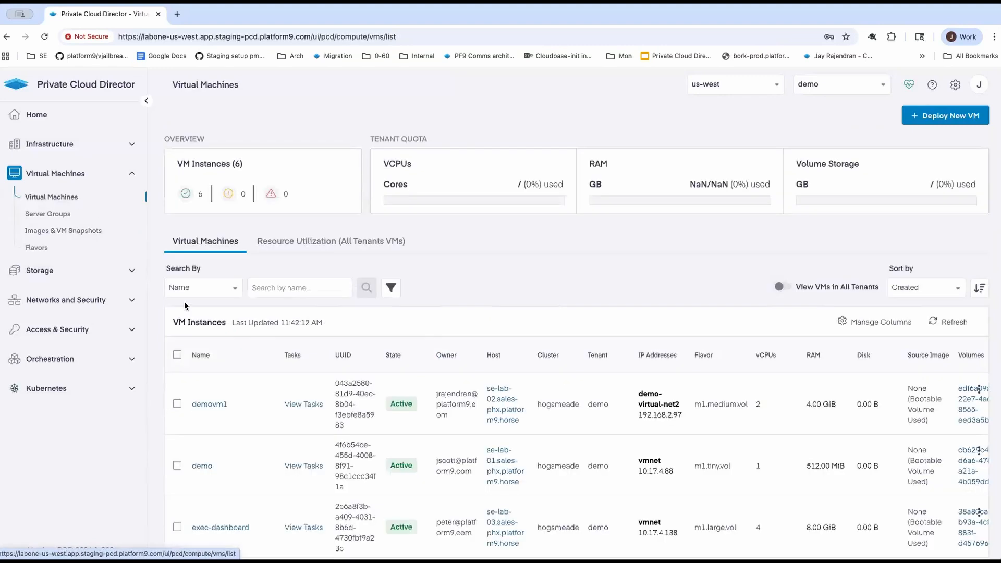
left_click(178, 404)
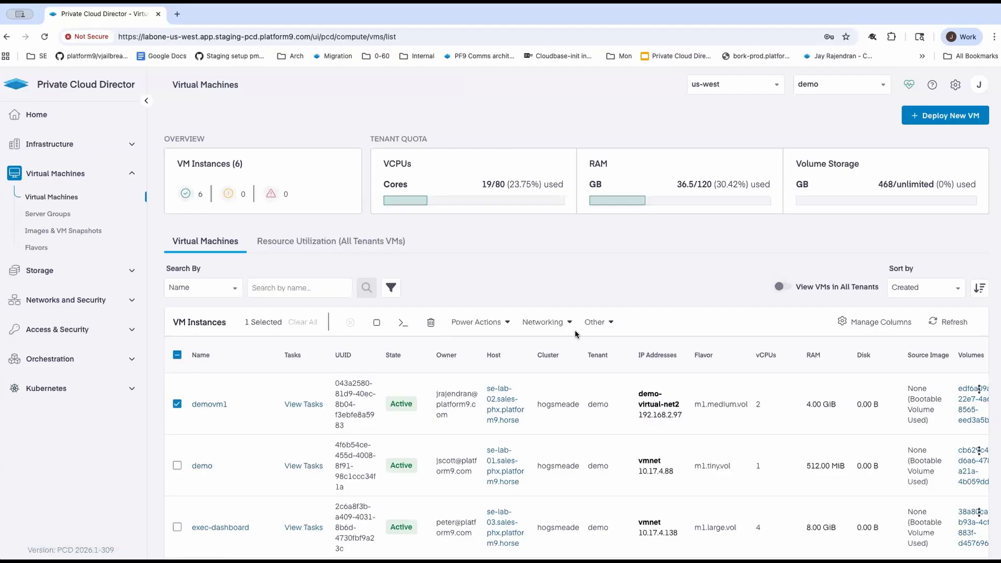
left_click(601, 323)
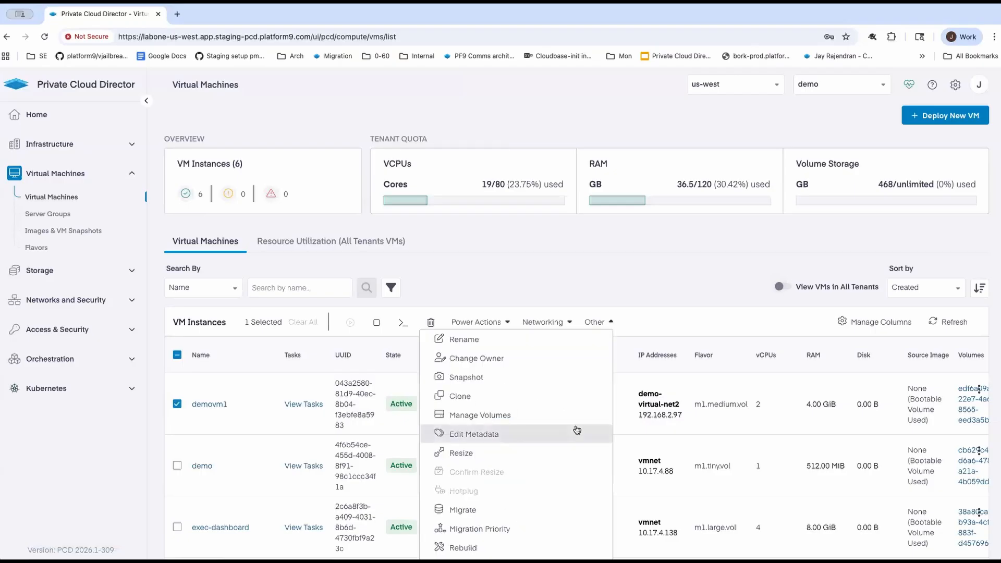
scroll(576, 430, "down", 1)
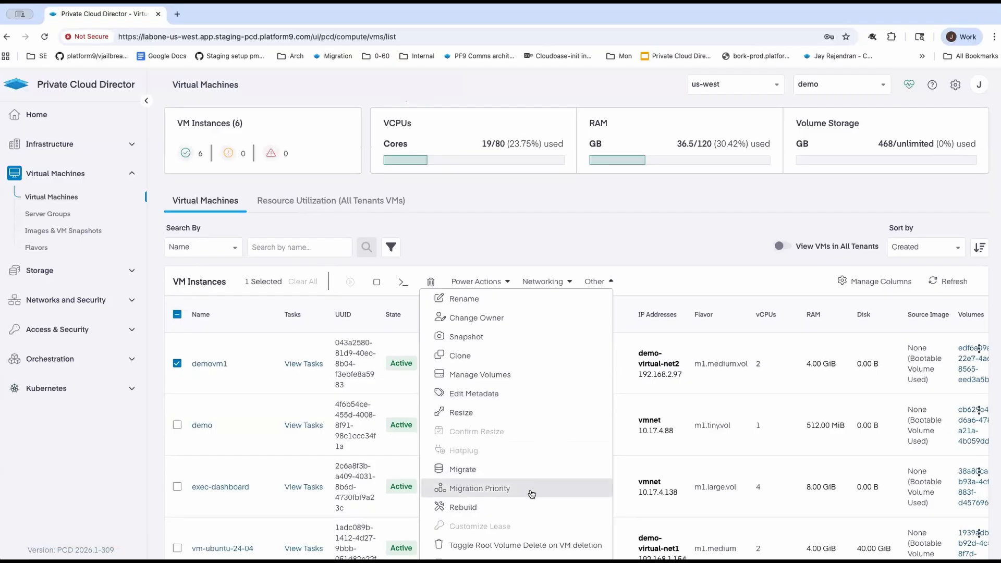
scroll(530, 492, "down", 2)
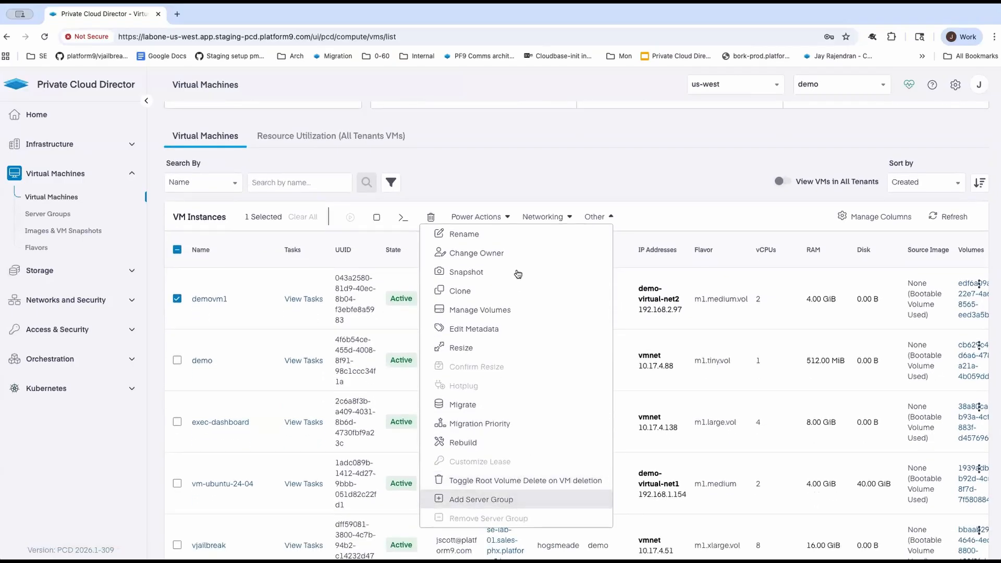
left_click(702, 213)
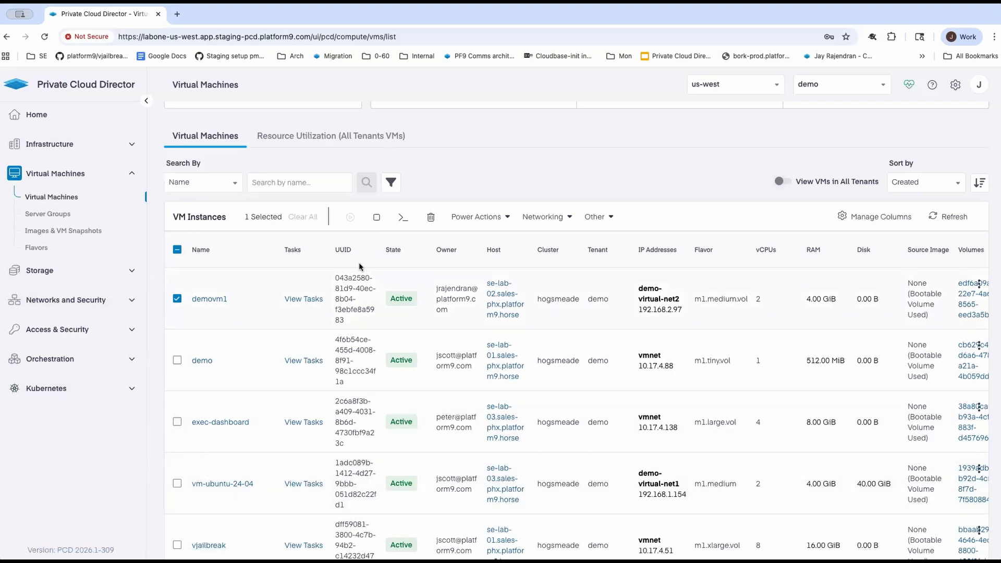
- Open demovm1's console and log in as ubuntu with the account password
left_click(403, 217)
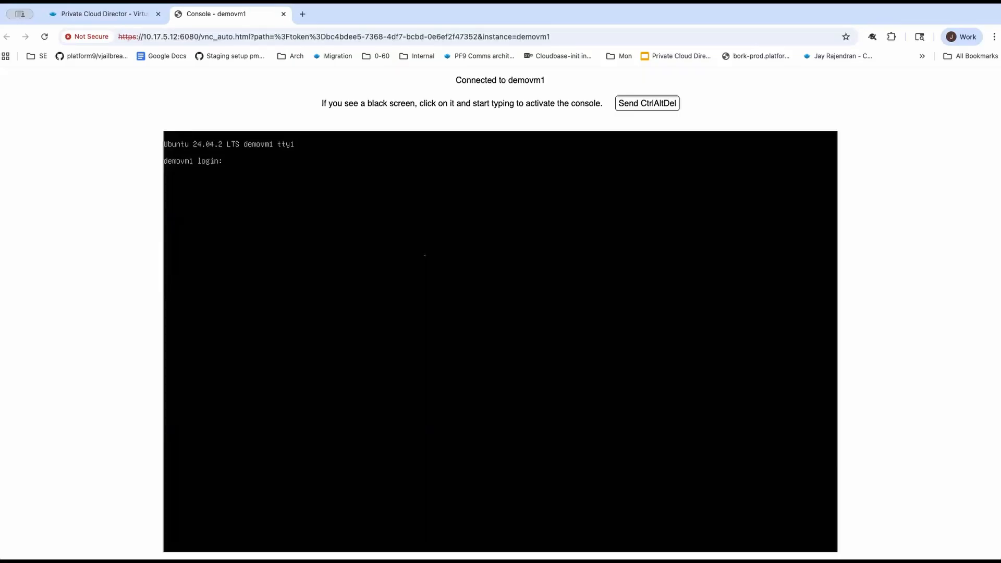
type("ubuntu")
key("Return")
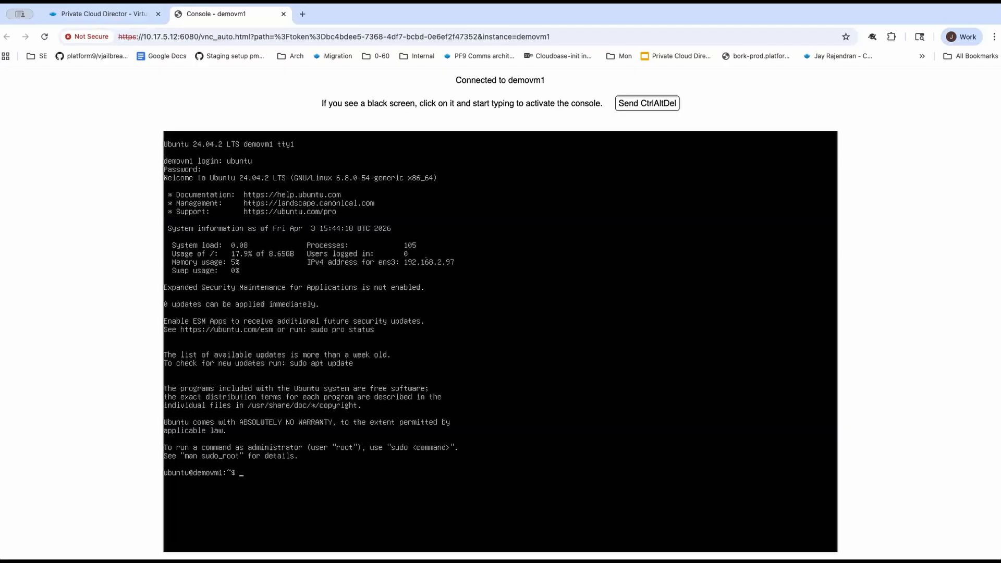
- Check demovm1's network interfaces with ip a and start a continuous ping to 8.8.8.8
type("ip a")
key("Return")
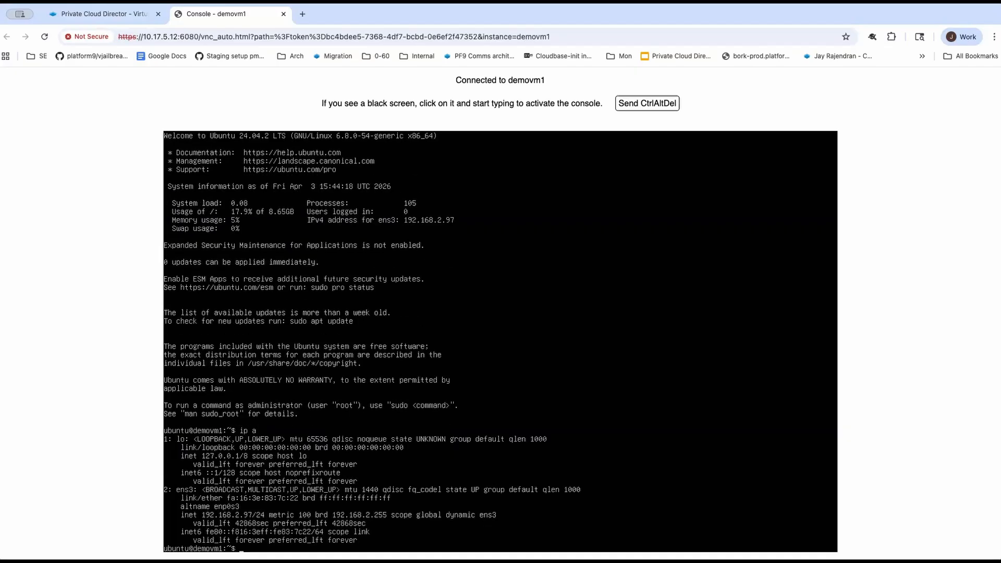
type("ping 8.8.8.8")
key("Return")
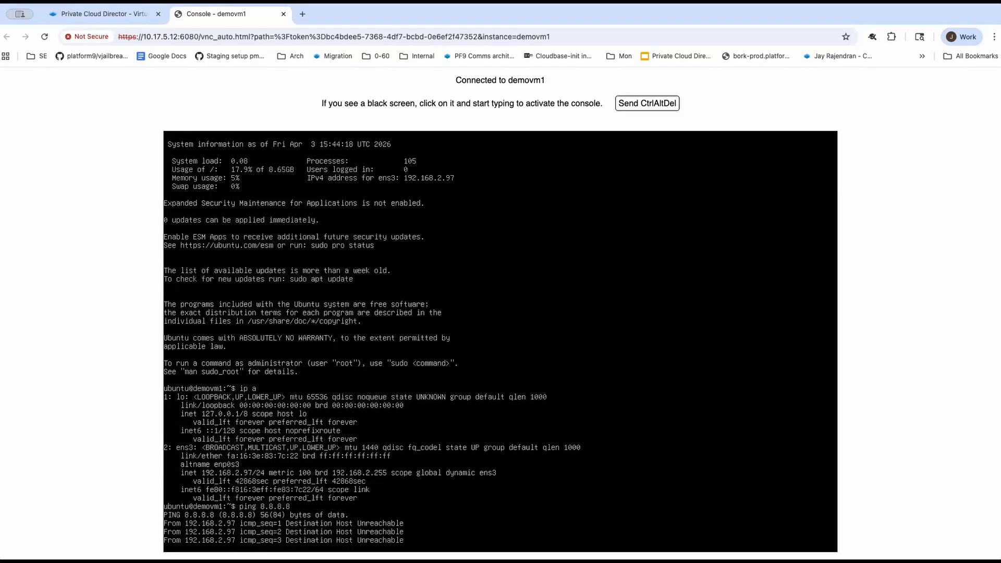
- Show the VM list and the demovm1 console side by side in a browser split view
left_click(106, 19)
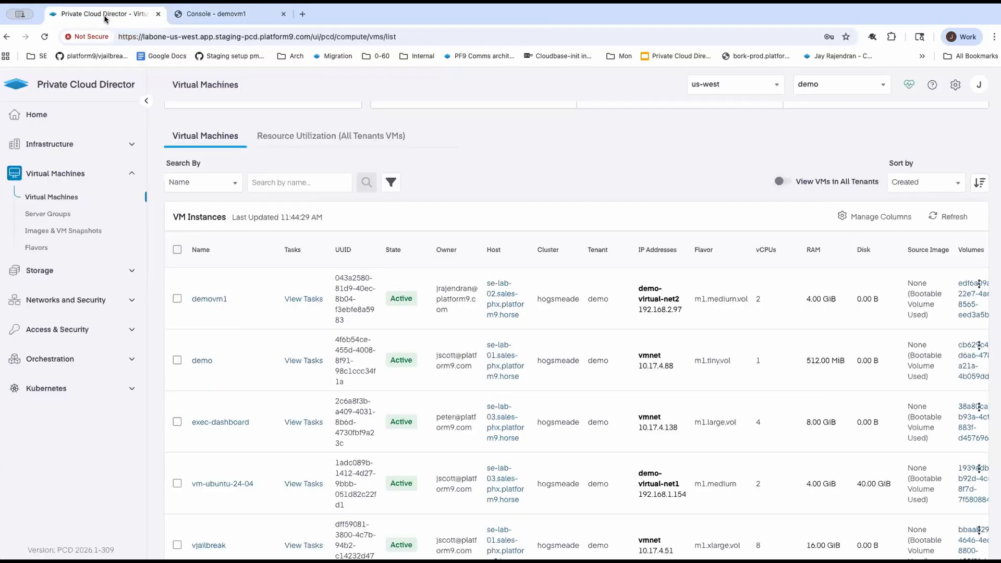
right_click(231, 17)
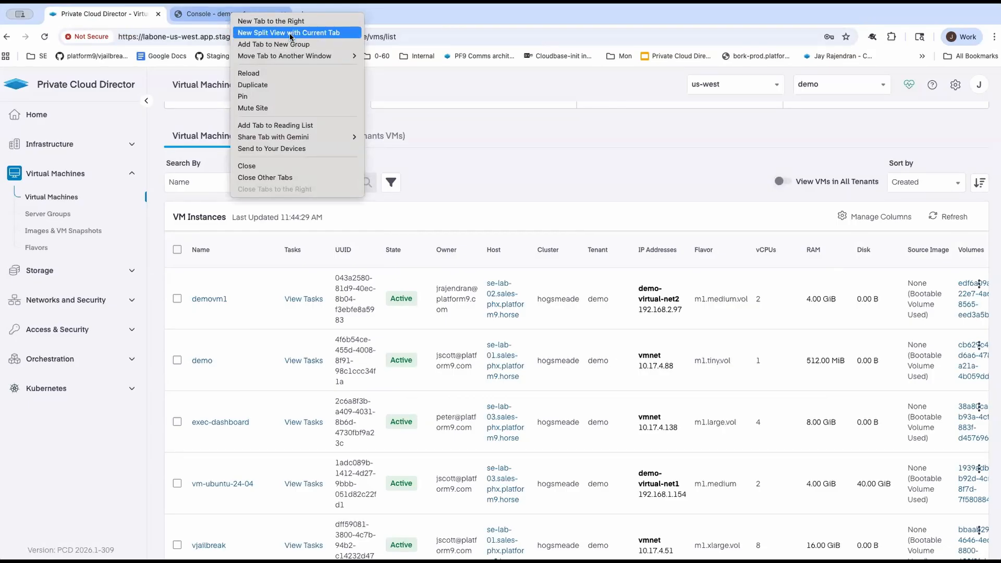
left_click(291, 34)
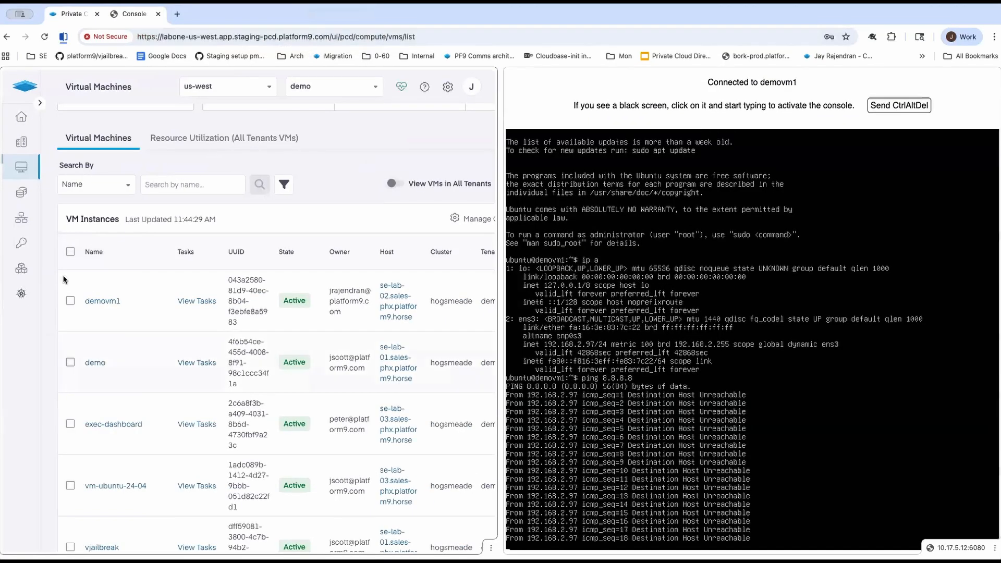
- Create a router named testrouter with external network vmnet and an interface on the demo-virtual-net2 subnet 192.168.2.0/24
mouse_move(22, 219)
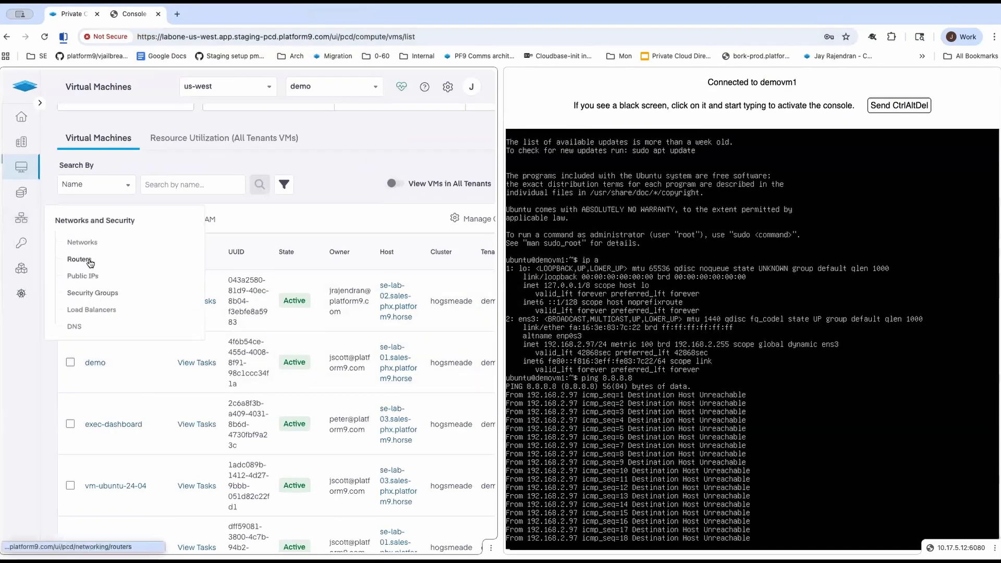
left_click(89, 259)
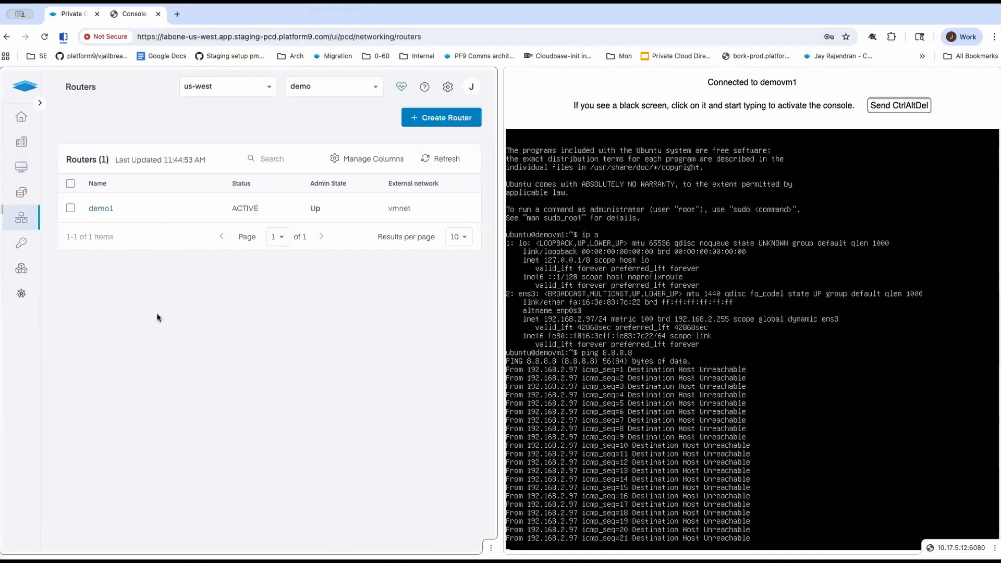
left_click(426, 121)
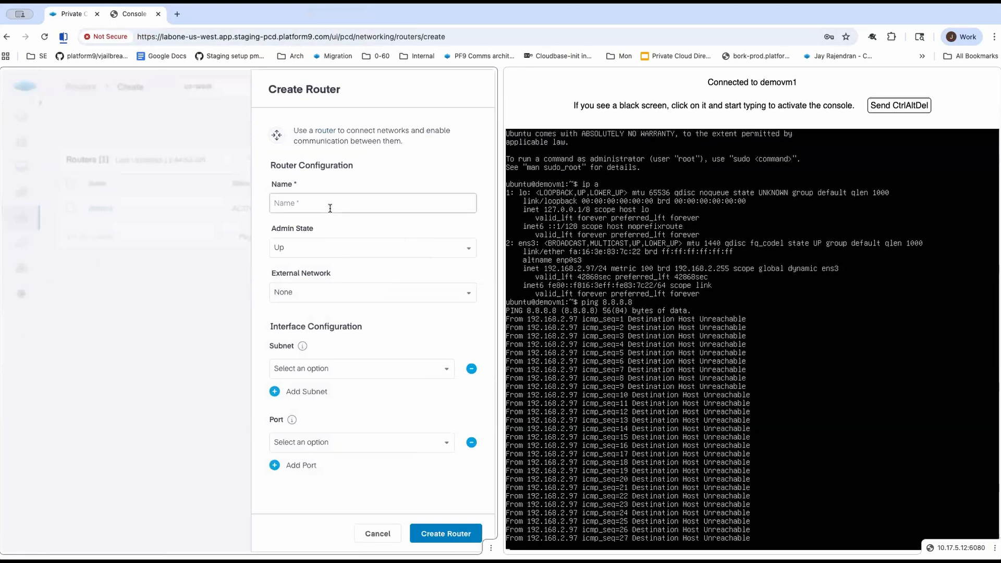
type("testrouter")
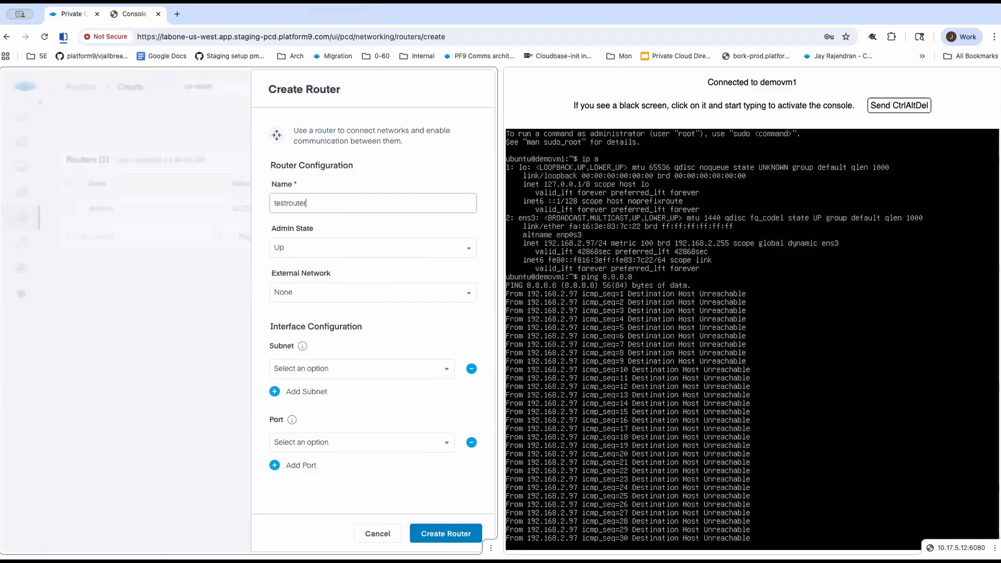
left_click(336, 293)
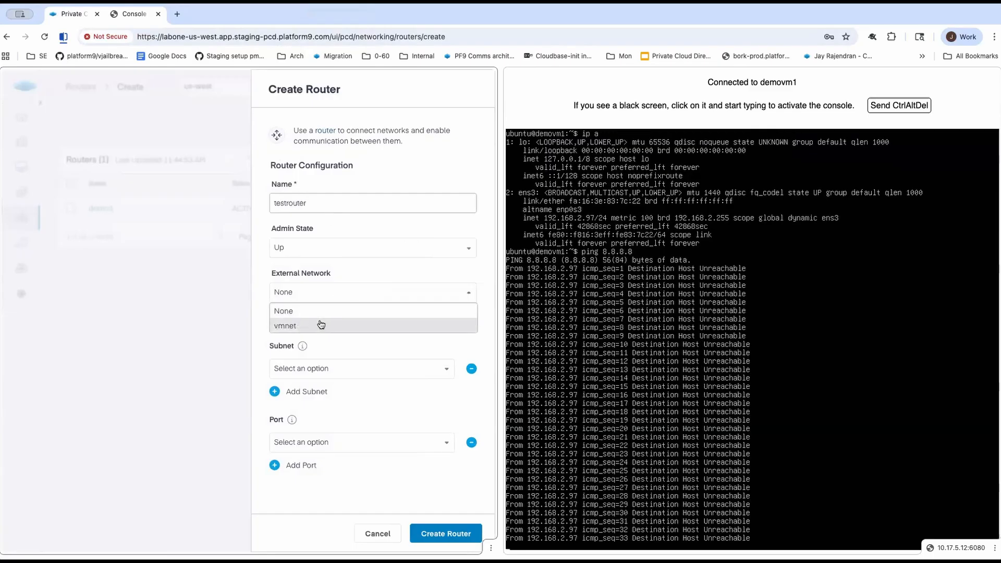
left_click(319, 327)
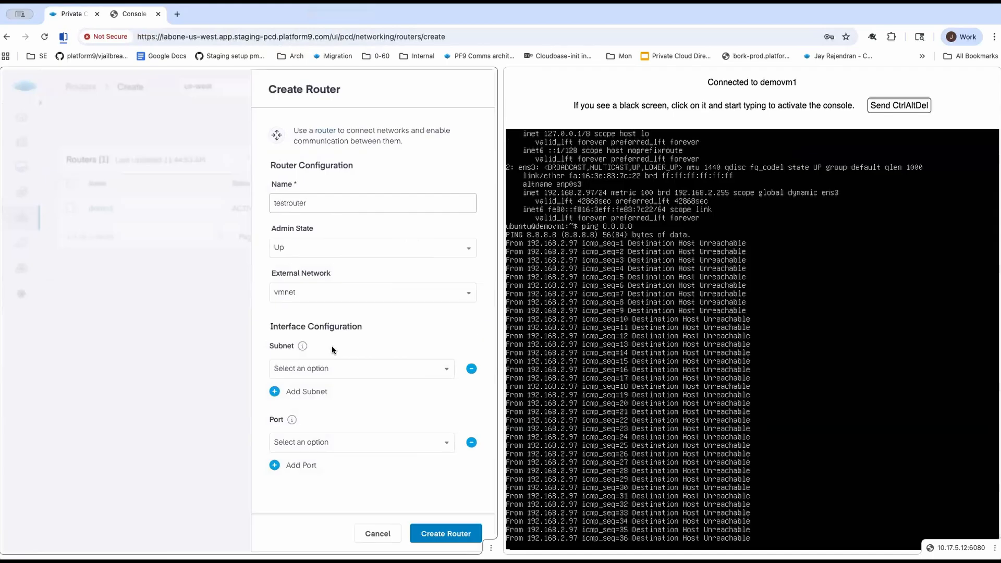
left_click(366, 374)
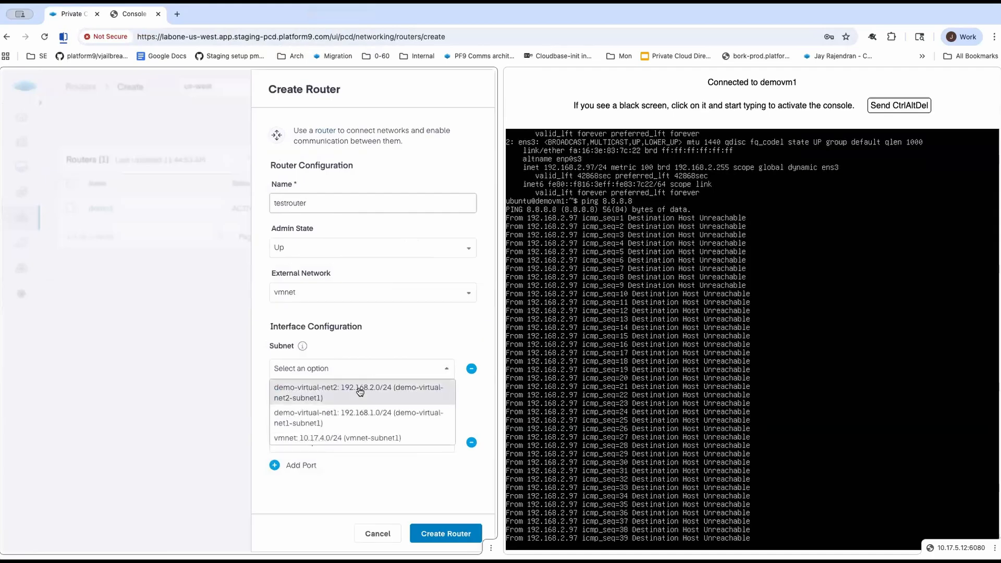
left_click(360, 392)
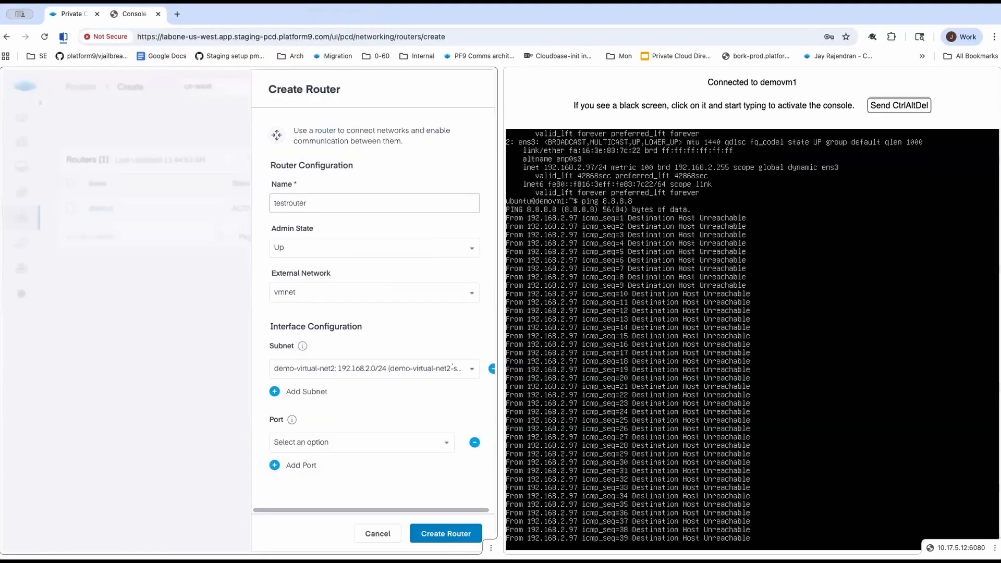
left_click(439, 535)
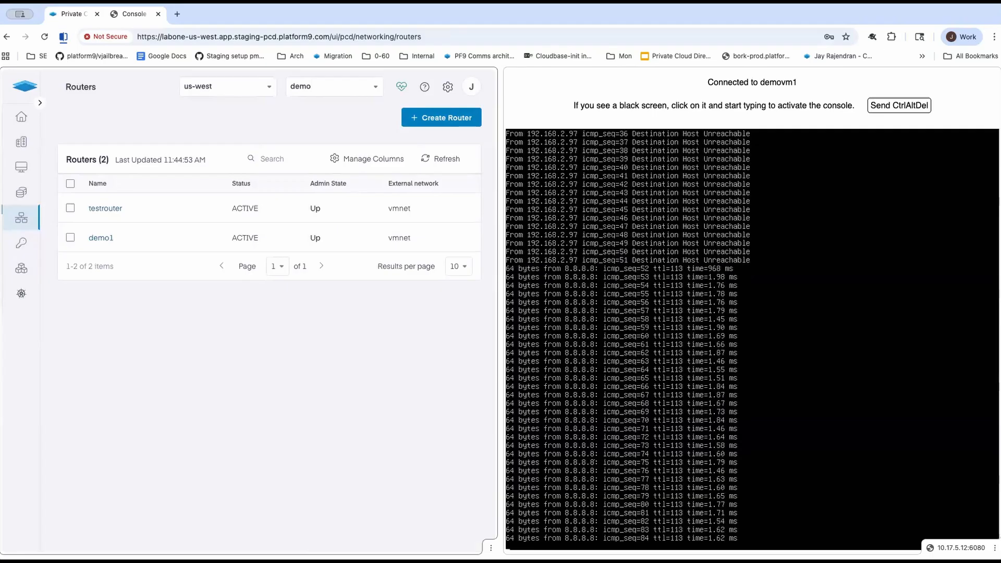
- Stop the running ping in the demovm1 console and close the console's side of the split view
left_click(752, 339)
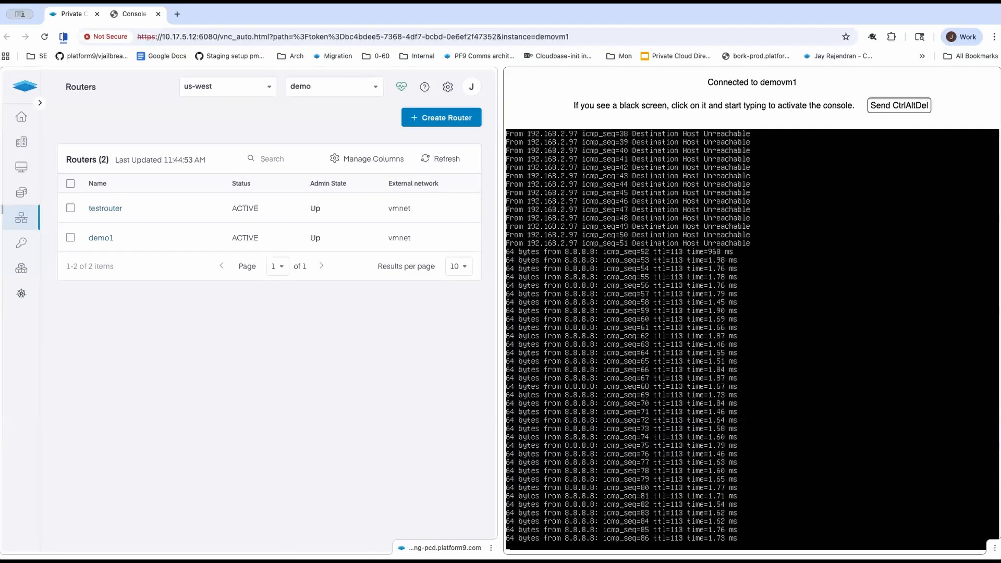
key("ctrl+c")
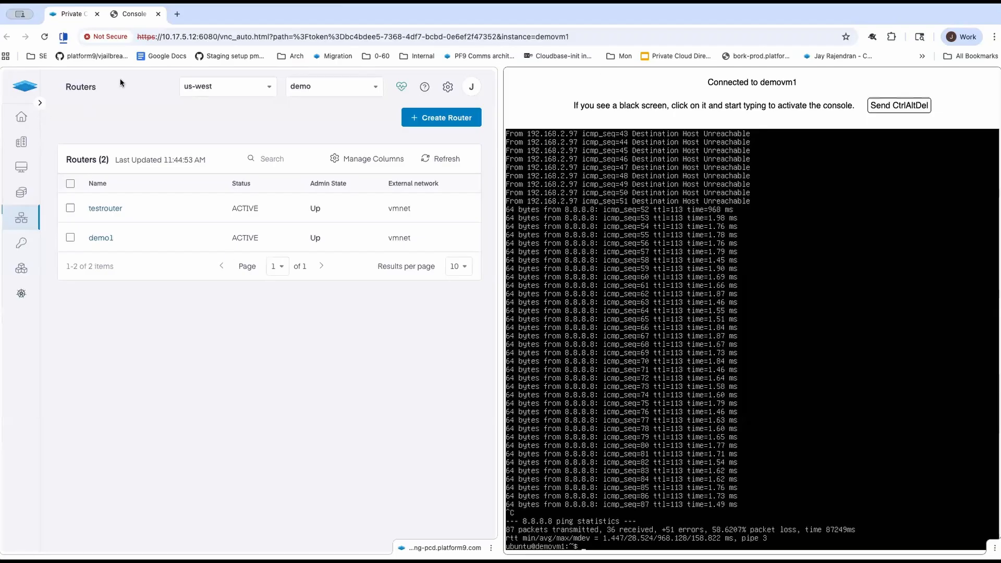
left_click(63, 37)
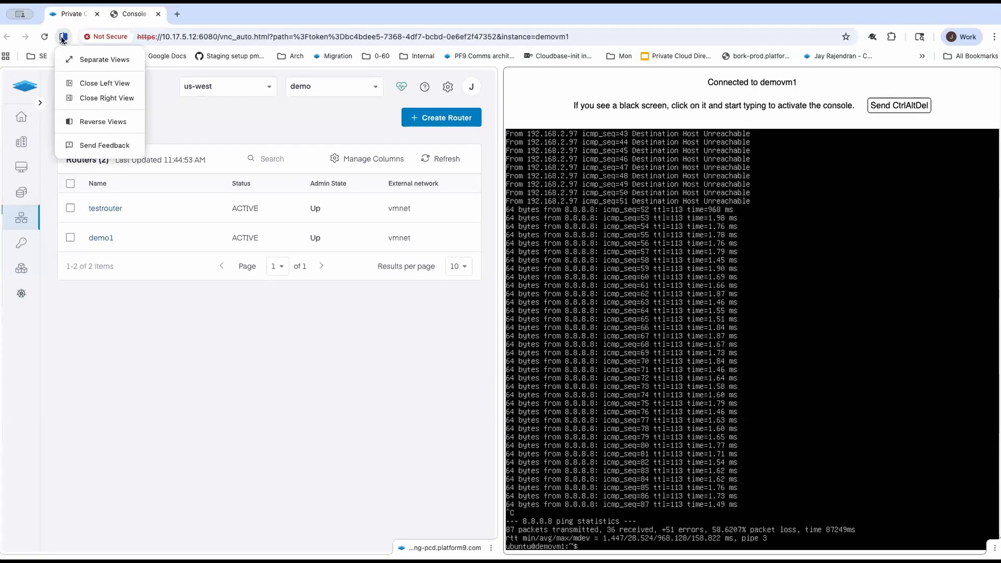
left_click(126, 98)
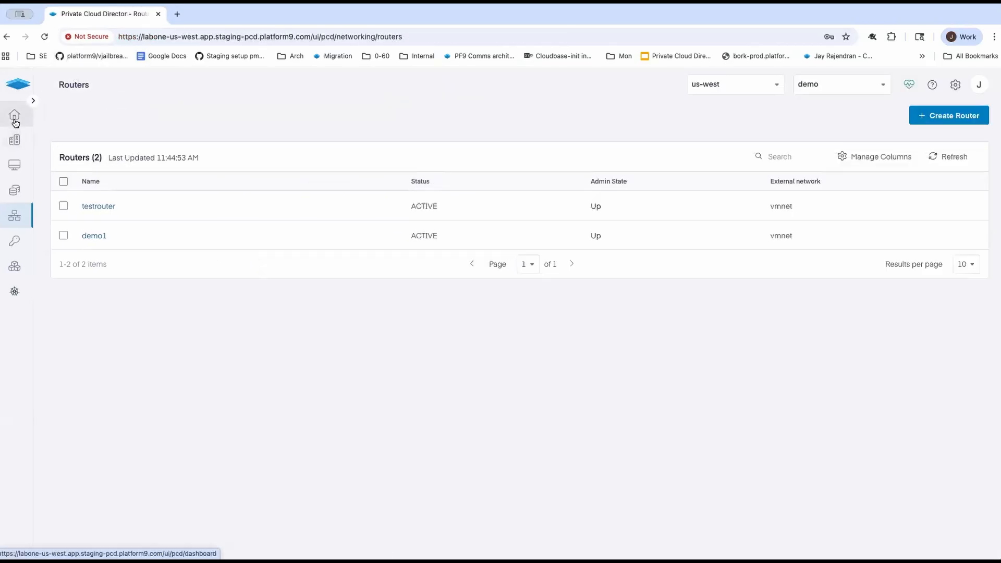
- Open the home dashboard and show the resource information for all tenants
left_click(14, 119)
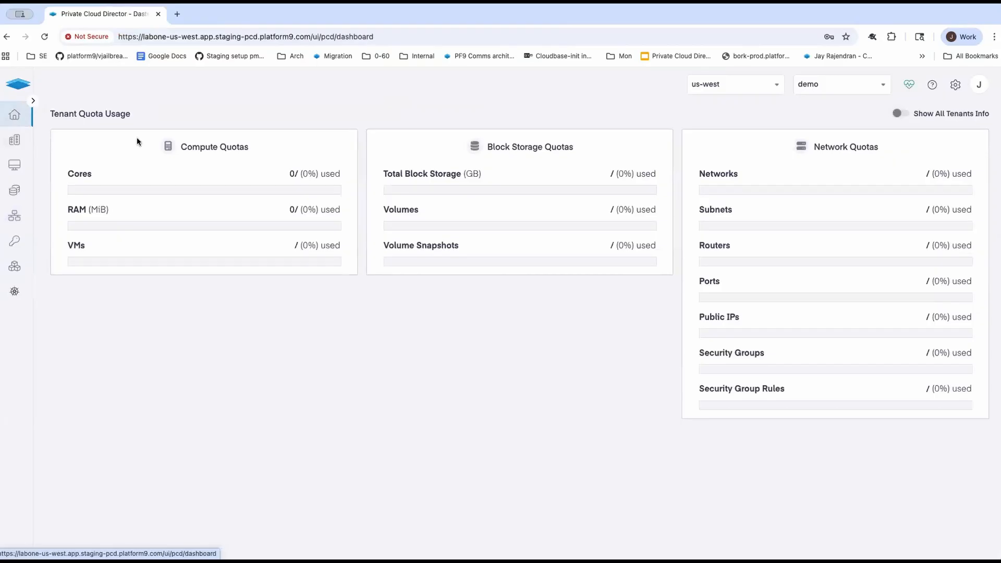
left_click(900, 114)
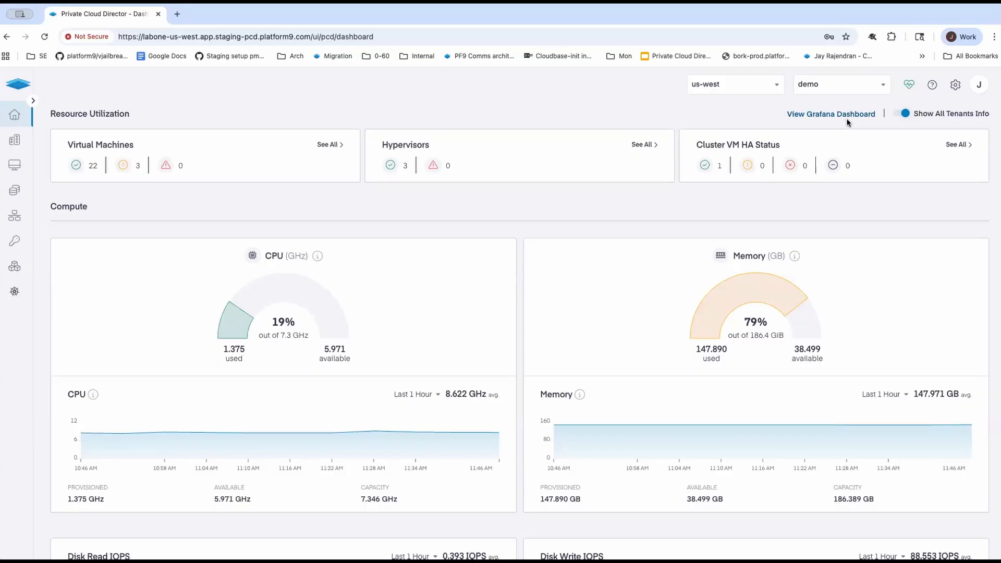
- Review the all-tenants CPU, memory and disk IOPS utilization charts on the home dashboard
scroll(653, 350, "down", 1)
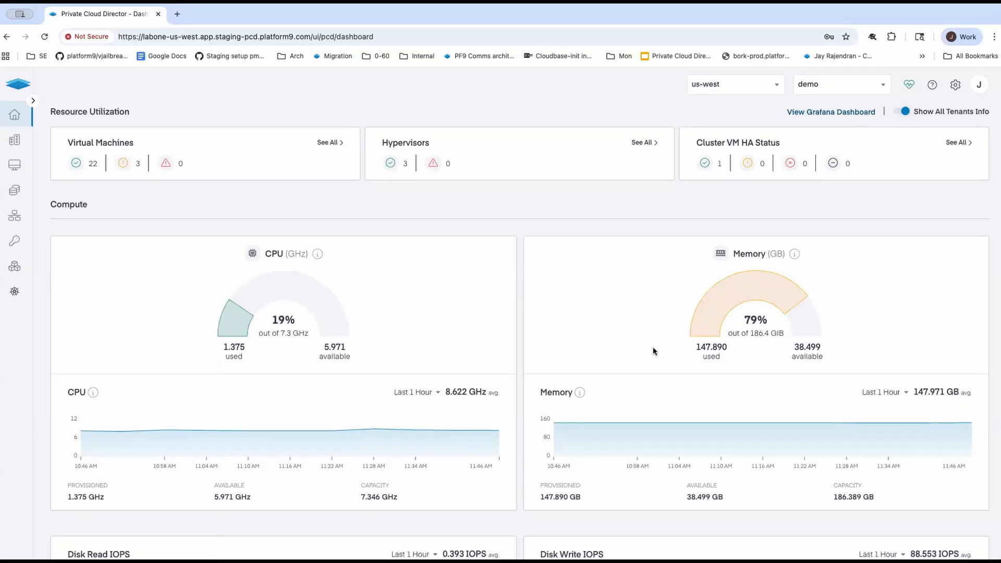
scroll(653, 350, "up", 1)
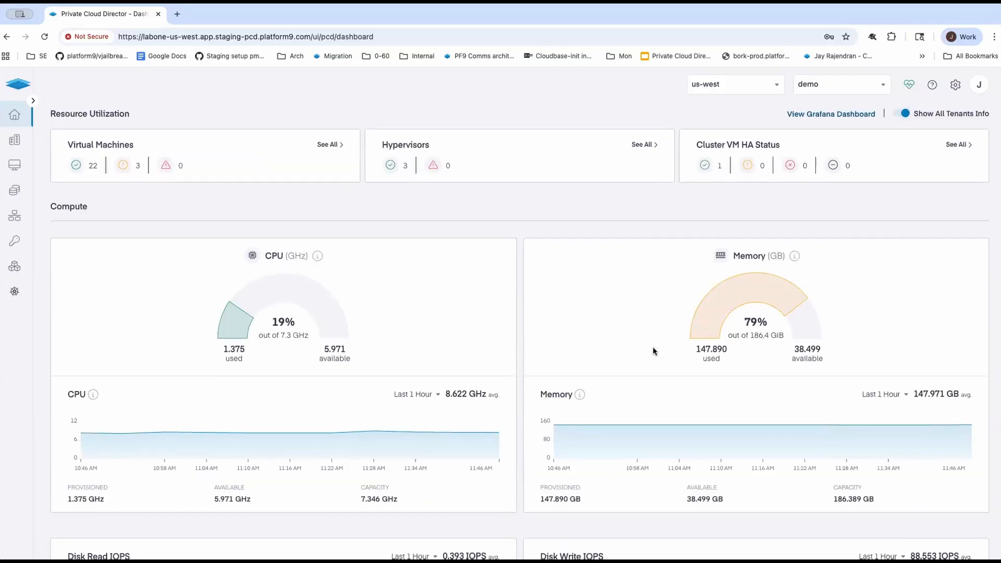
scroll(654, 342, "down", 3)
scroll(654, 343, "down", 3)
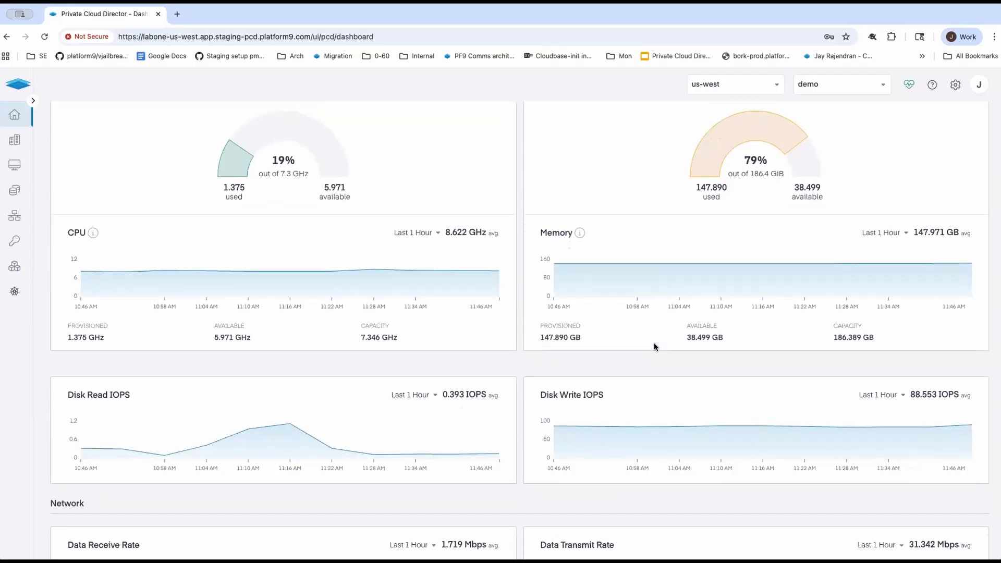
scroll(653, 343, "up", 6)
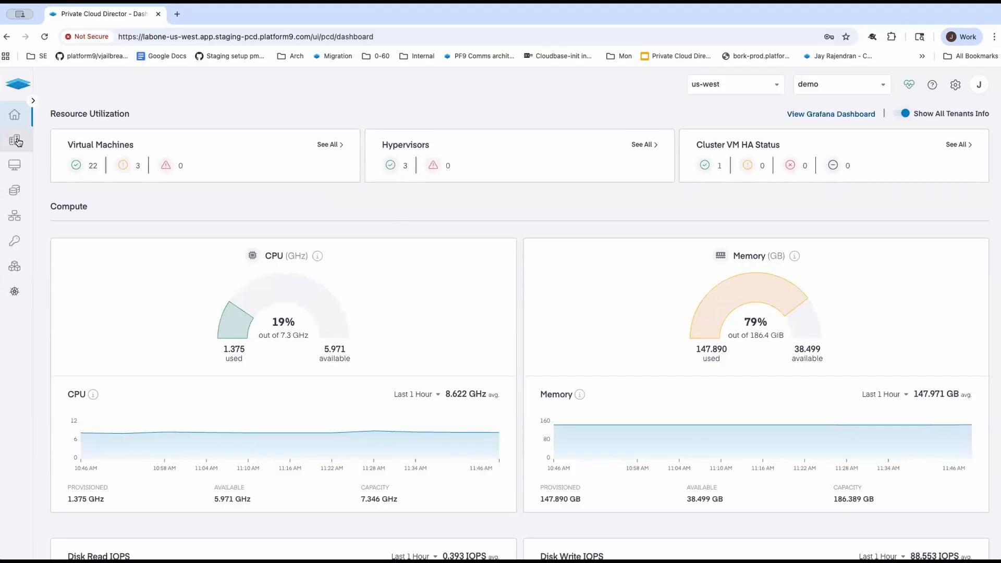
- Inspect the virtual machines and the resource utilization of cluster host se-lab-01.sales-phx.platform9.horse
mouse_move(15, 140)
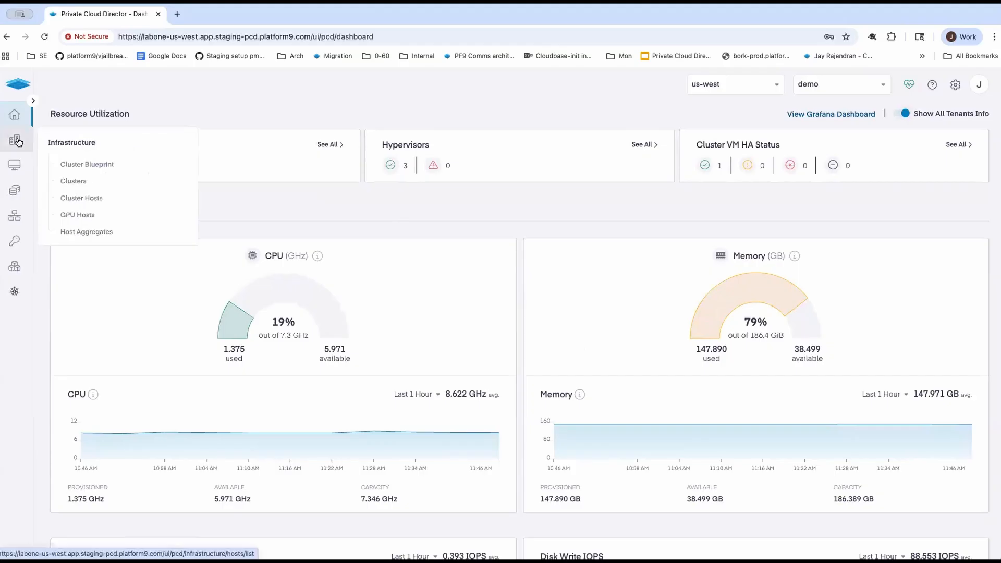
left_click(73, 199)
left_click(100, 267)
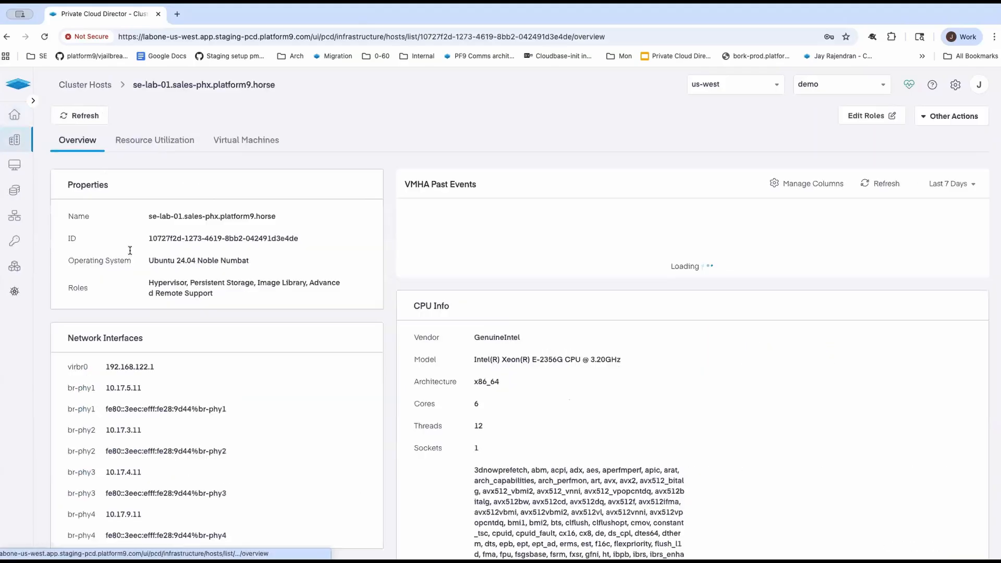
left_click(260, 146)
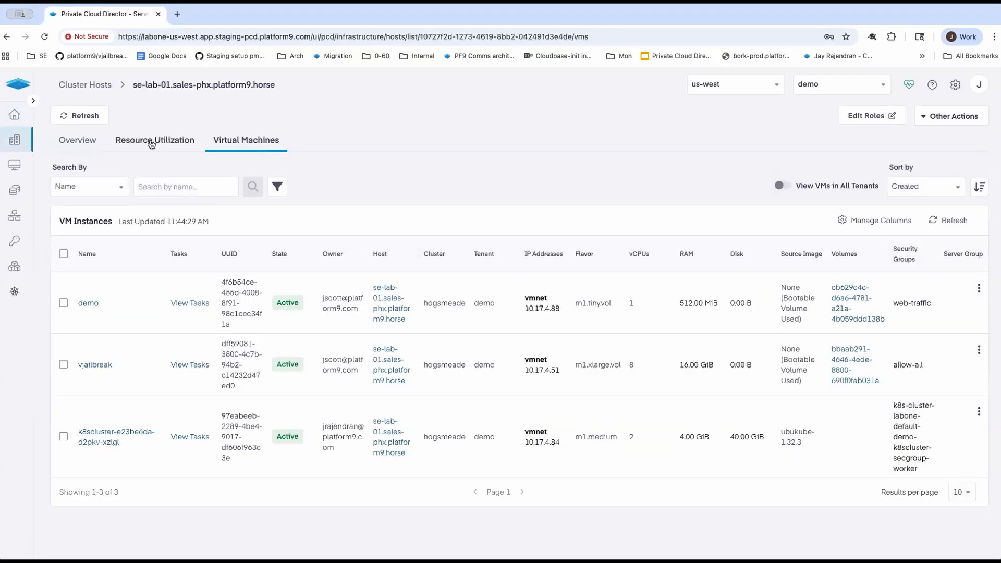
left_click(152, 144)
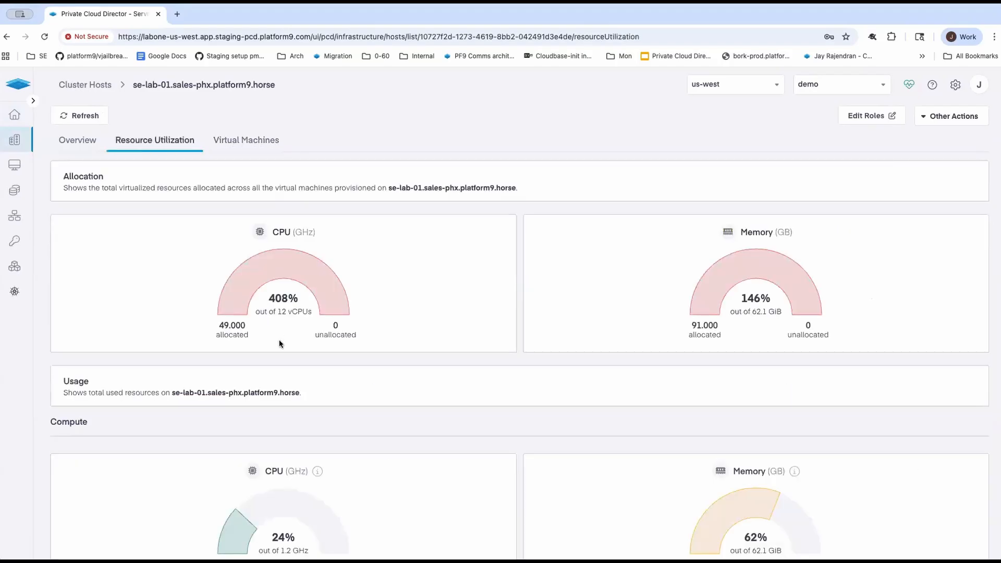
scroll(279, 343, "down", 4)
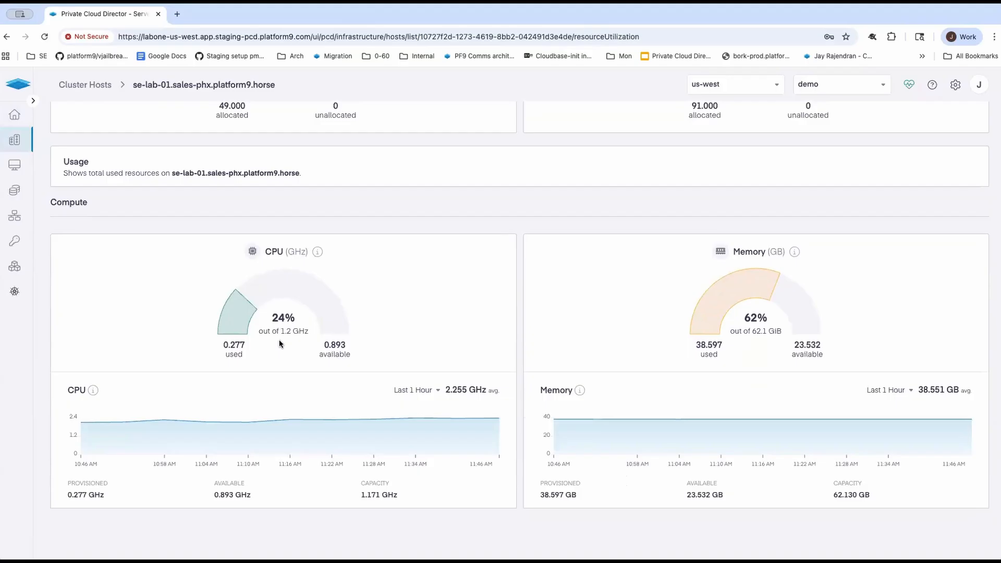
mouse_move(438, 420)
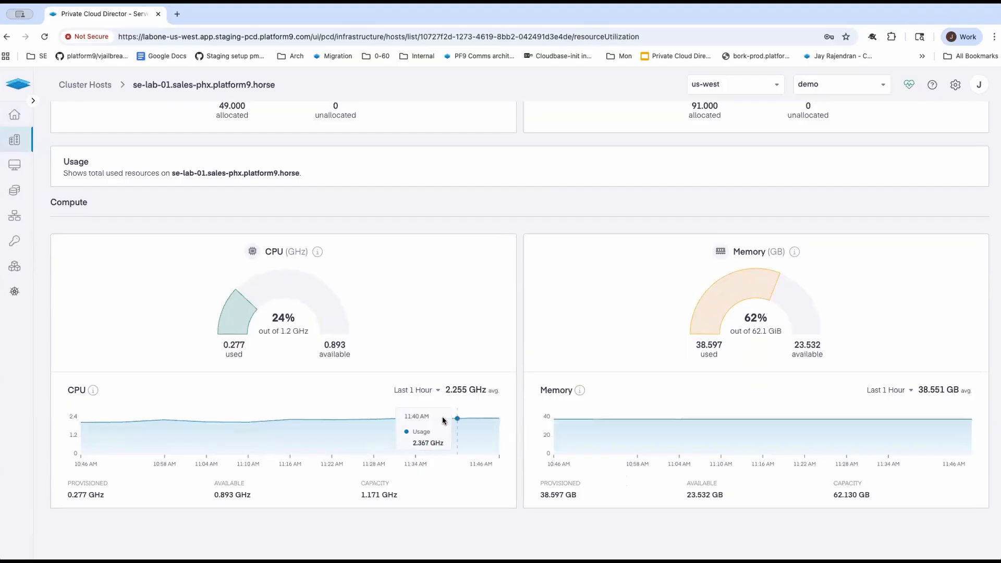
scroll(442, 420, "up", 3)
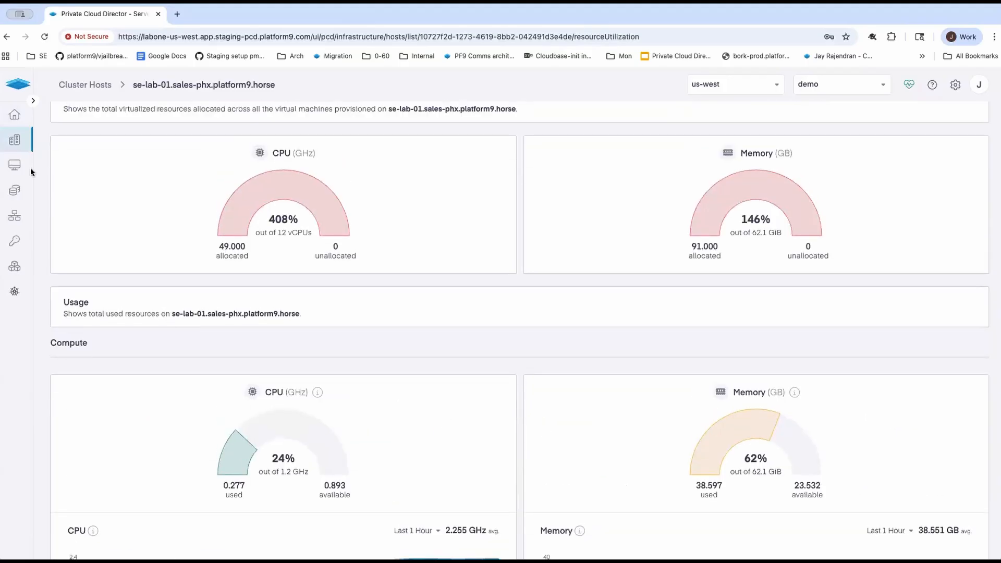
- View the resource utilization charts of the exec-dashboard virtual machine
mouse_move(17, 166)
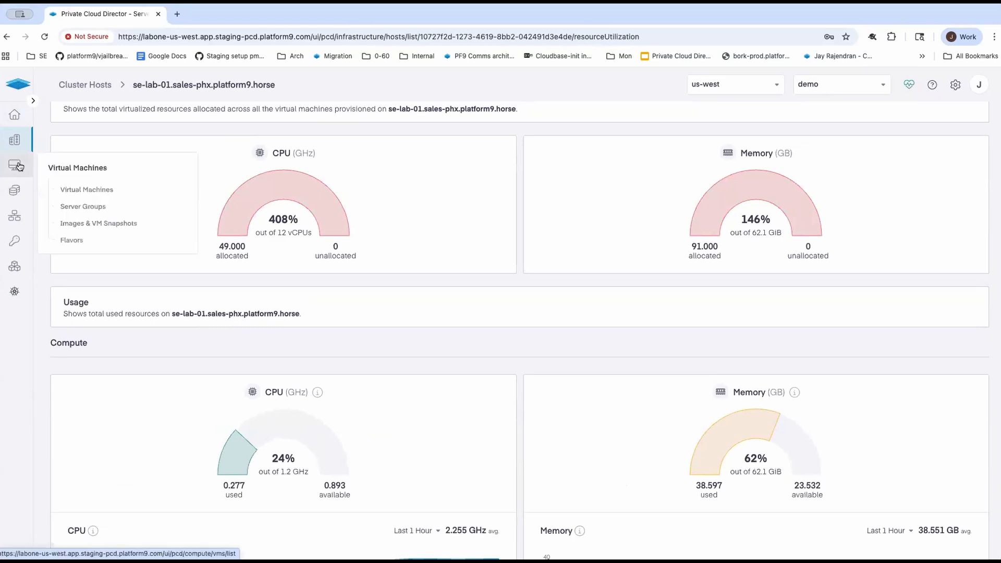
left_click(81, 191)
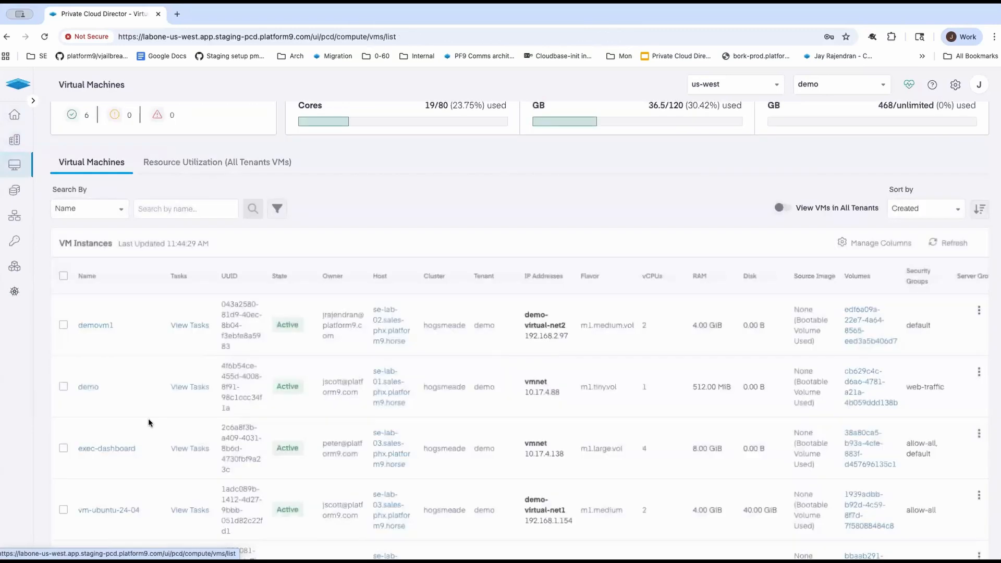
scroll(166, 488, "down", 1)
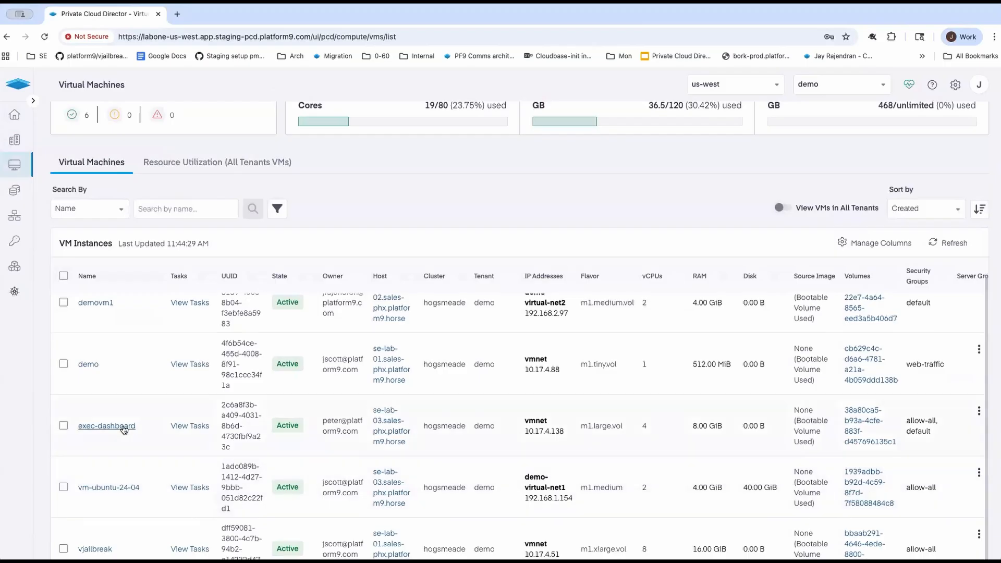
left_click(122, 425)
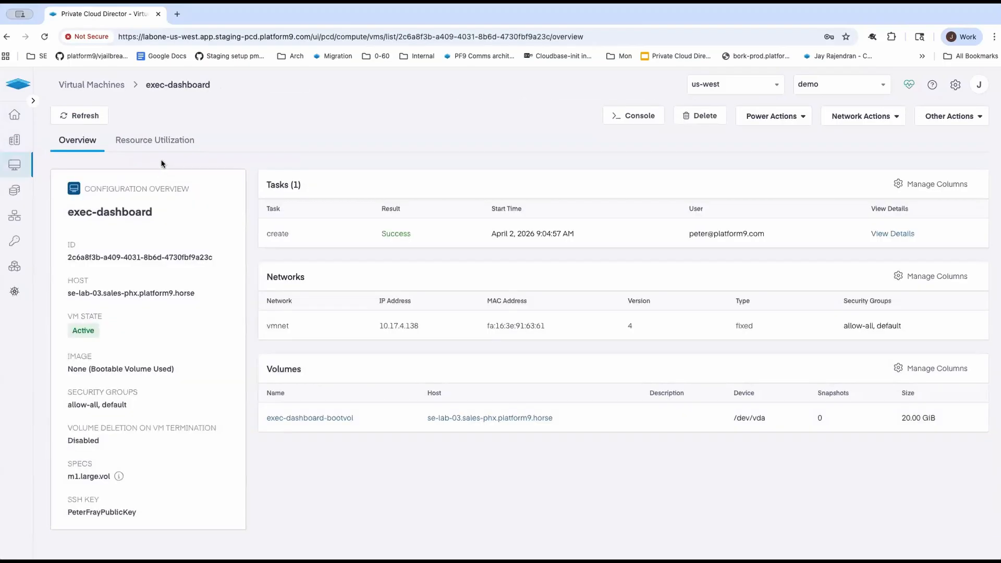
left_click(168, 141)
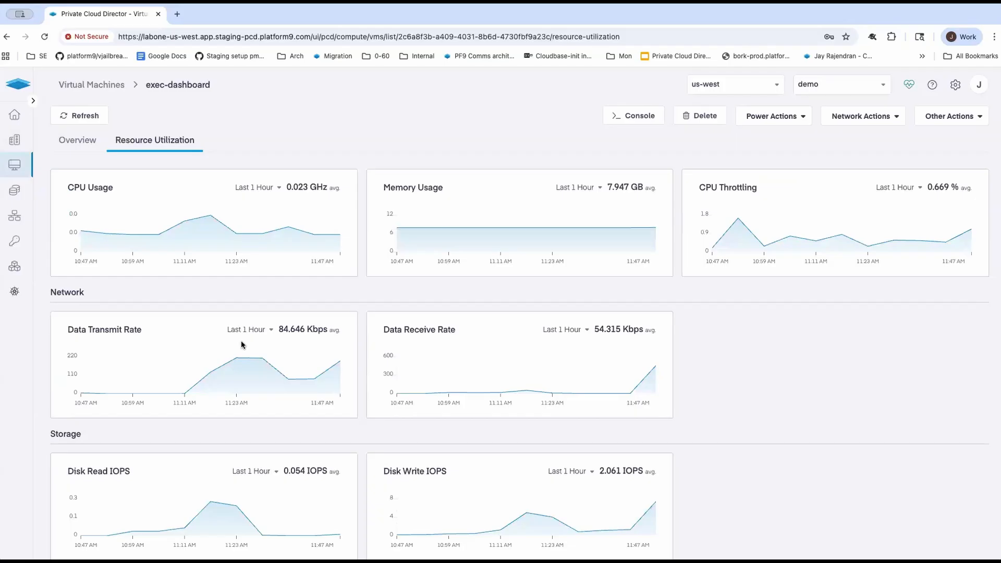
- Go from the home dashboard to Grafana and open the CPU and Memory Usage - Hypervisor dashboard
left_click(6, 119)
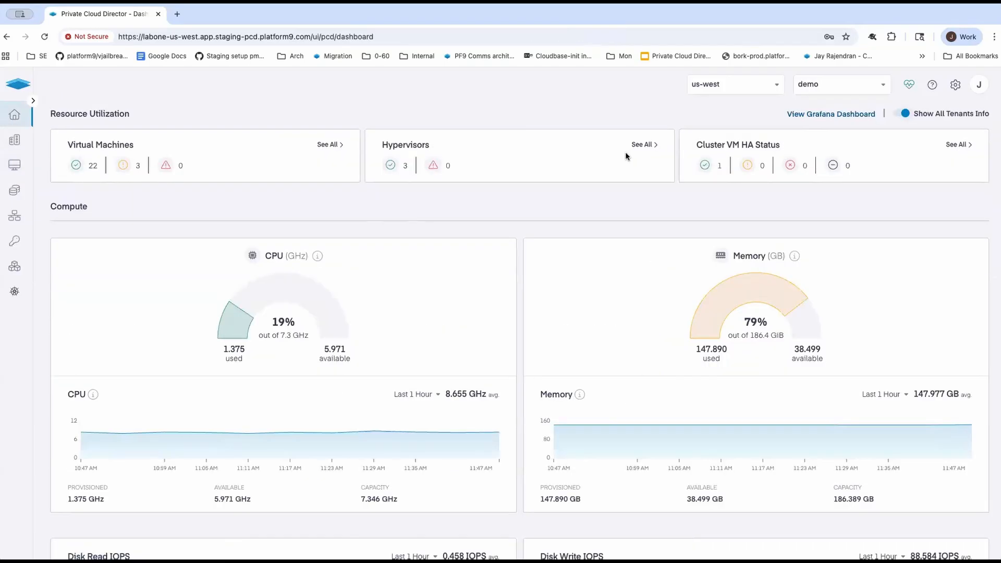
left_click(809, 114)
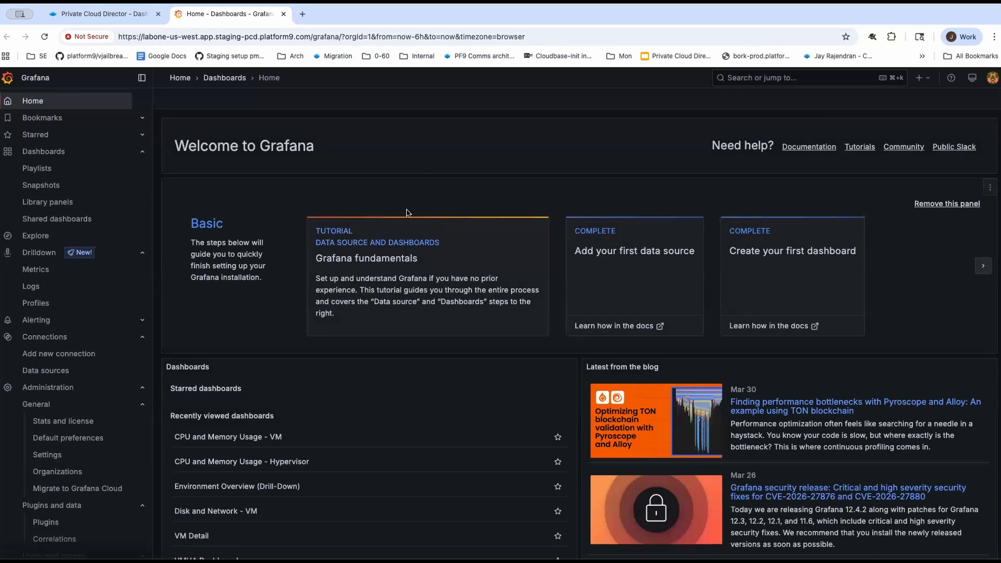
left_click(63, 156)
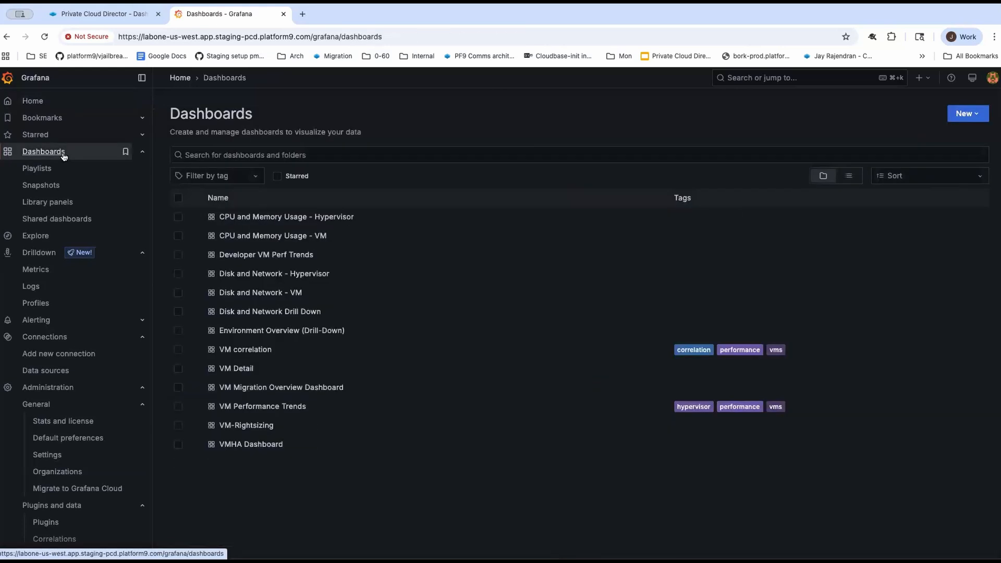
left_click(282, 218)
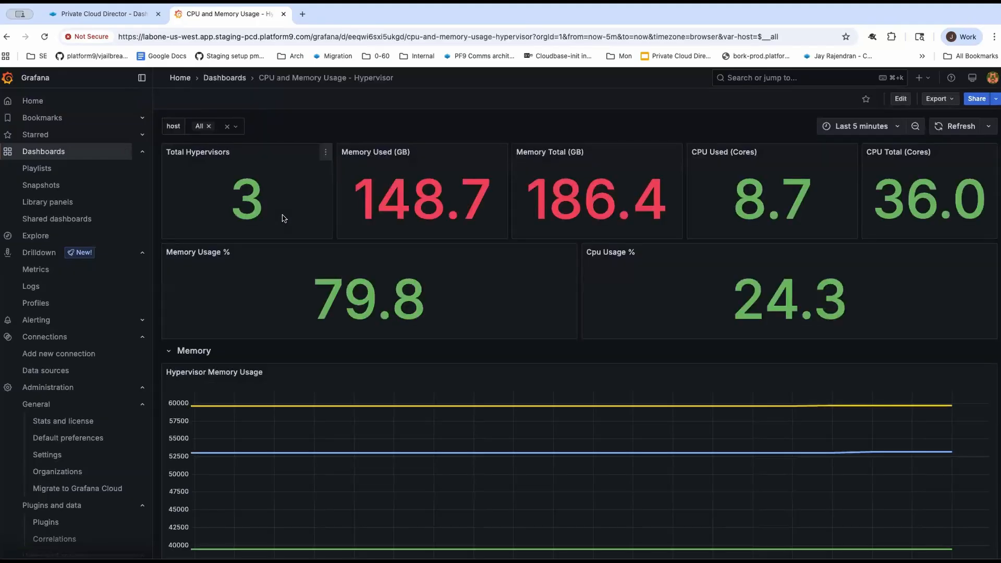
- Review the hypervisor memory and CPU graphs and set the dashboard's time range to the last 24 hours
mouse_move(385, 407)
scroll(385, 406, "down", 1)
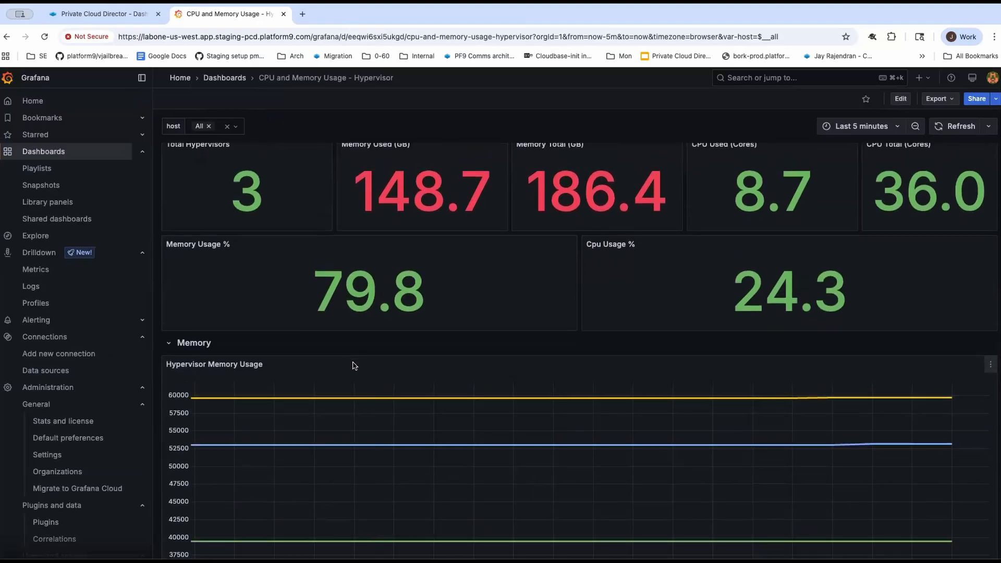
scroll(352, 365, "up", 1)
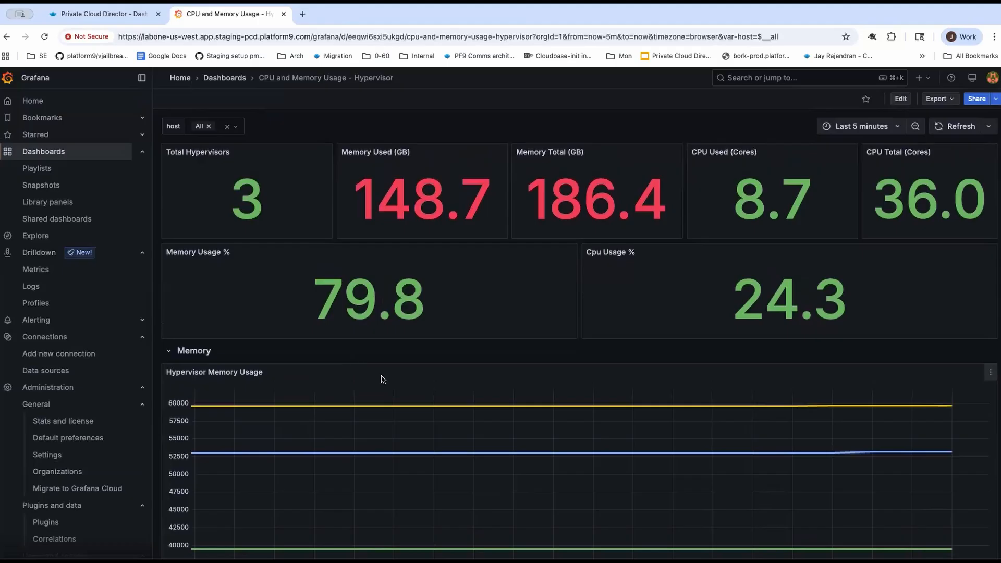
scroll(383, 379, "down", 6)
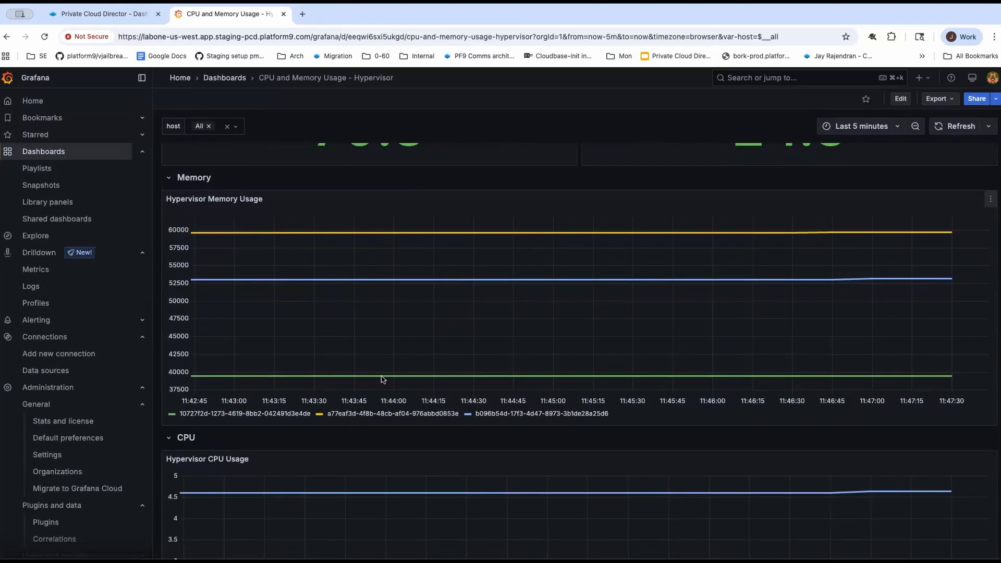
scroll(383, 375, "up", 6)
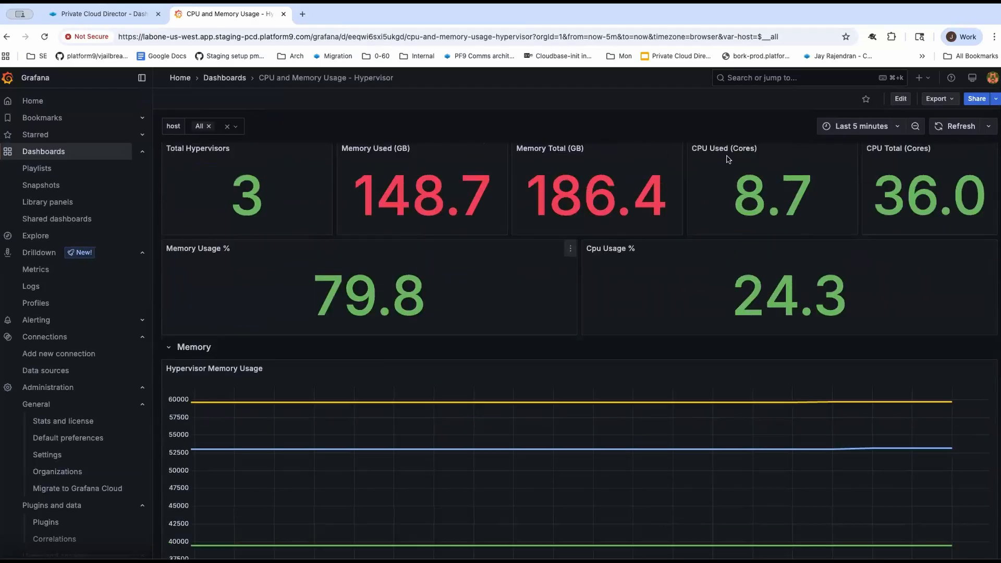
left_click(861, 126)
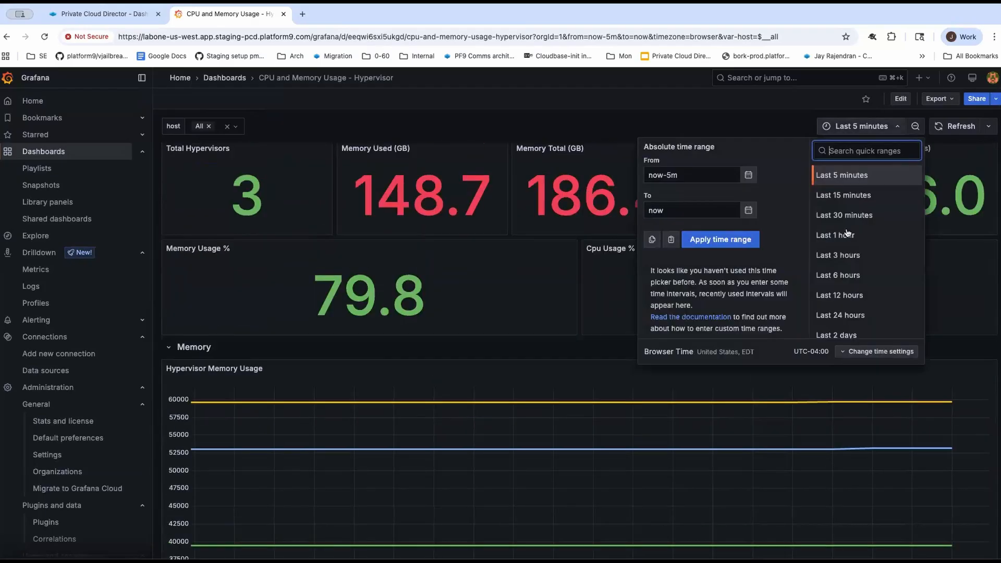
left_click(843, 313)
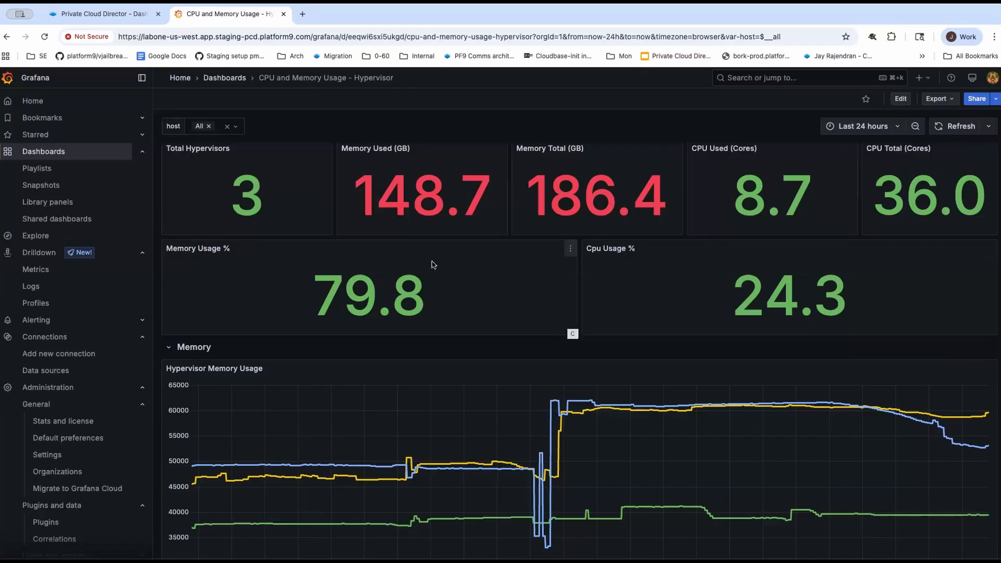
- Open the CPU and Memory Usage - VM dashboard and review its memory and CPU usage graphs
left_click(61, 156)
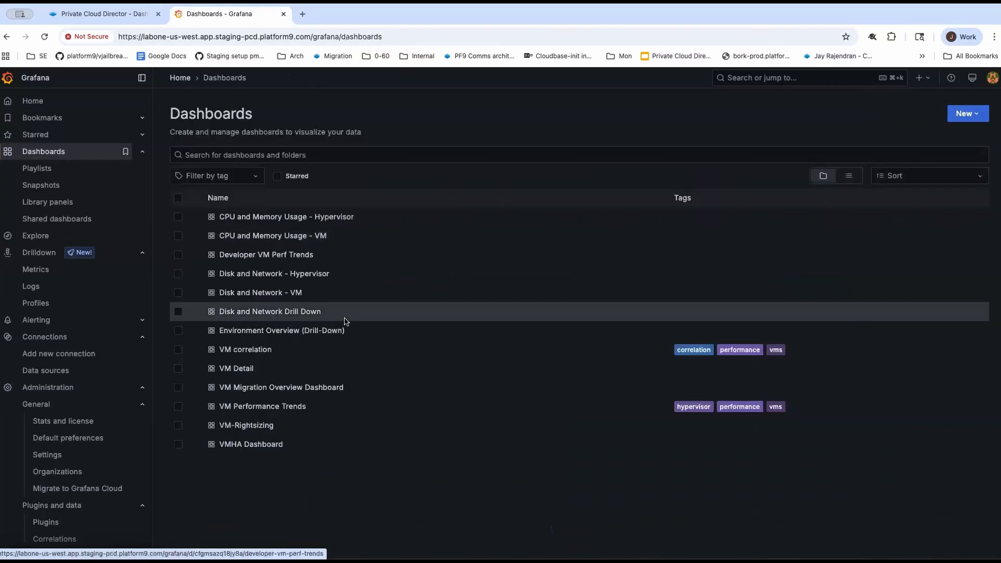
left_click(258, 236)
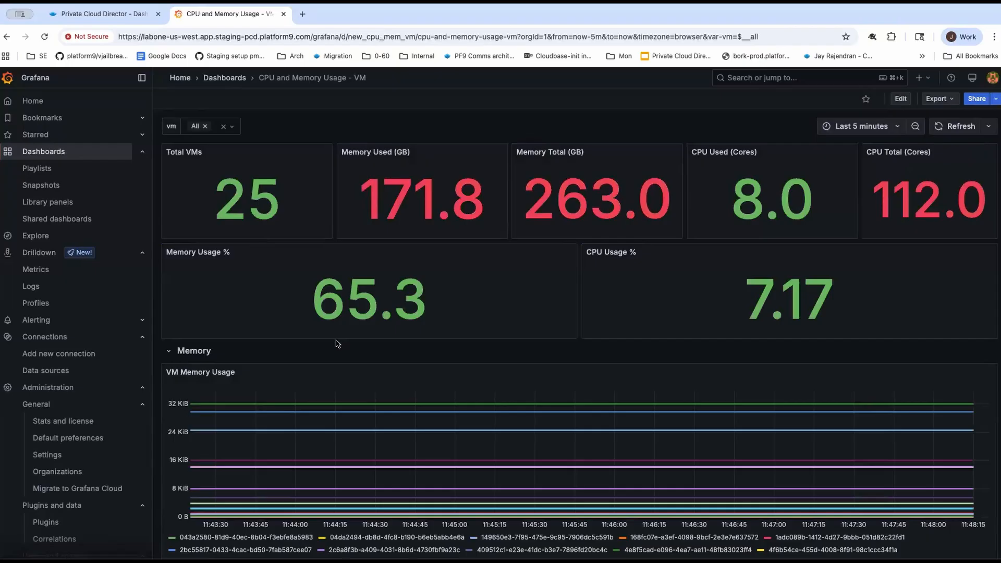
scroll(338, 344, "down", 3)
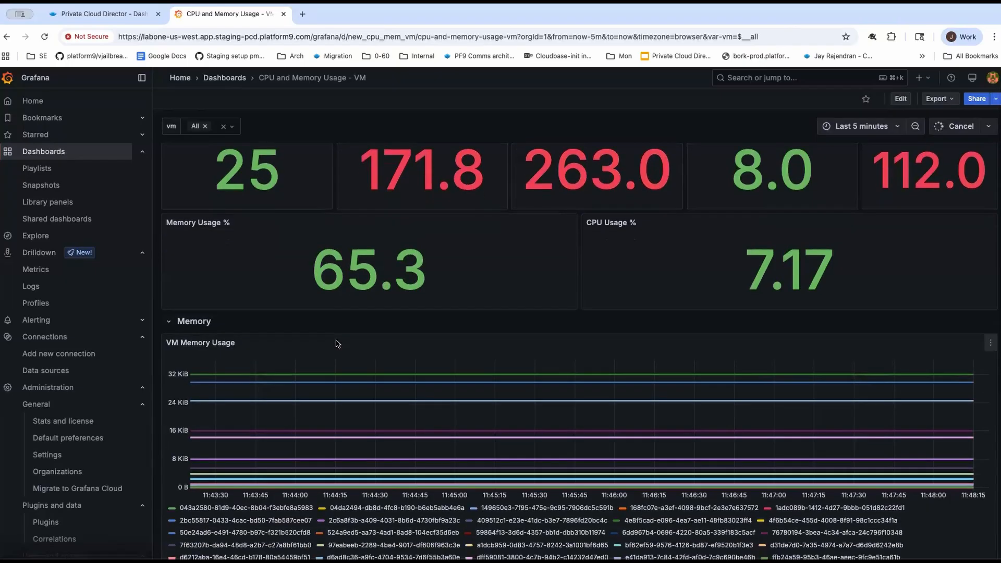
scroll(336, 343, "down", 5)
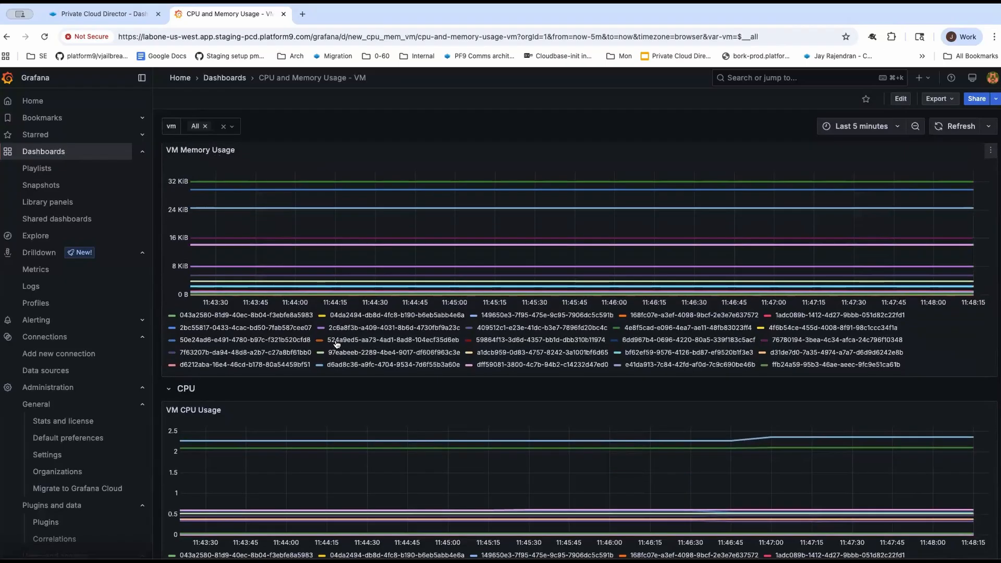
scroll(337, 344, "up", 8)
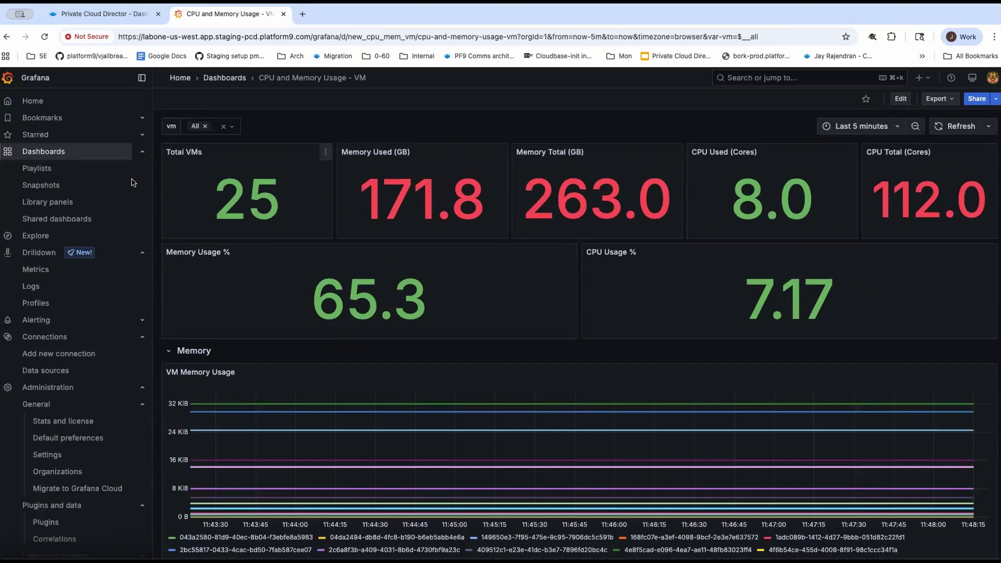
- Open the Environment Overview (Drill-Down) dashboard and drill into the details of VM 4f6b54ce-455d-4008-8f91-98c1ccc34f1a
left_click(89, 154)
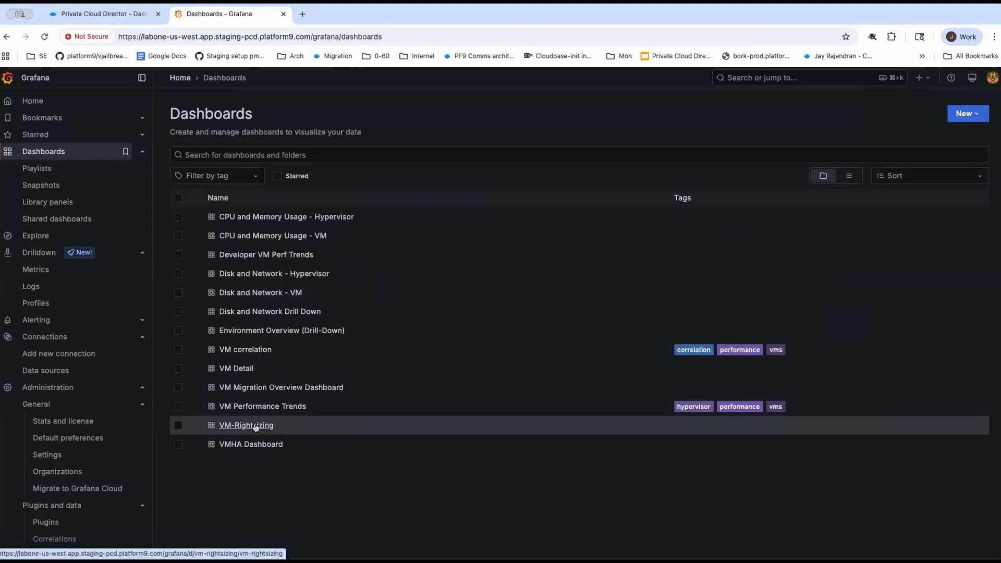
left_click(260, 331)
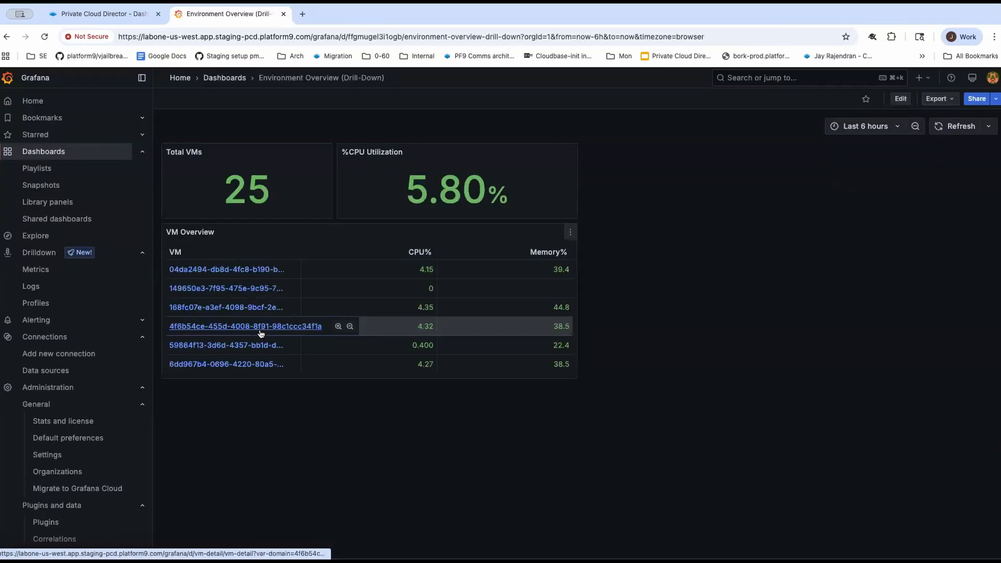
left_click(228, 328)
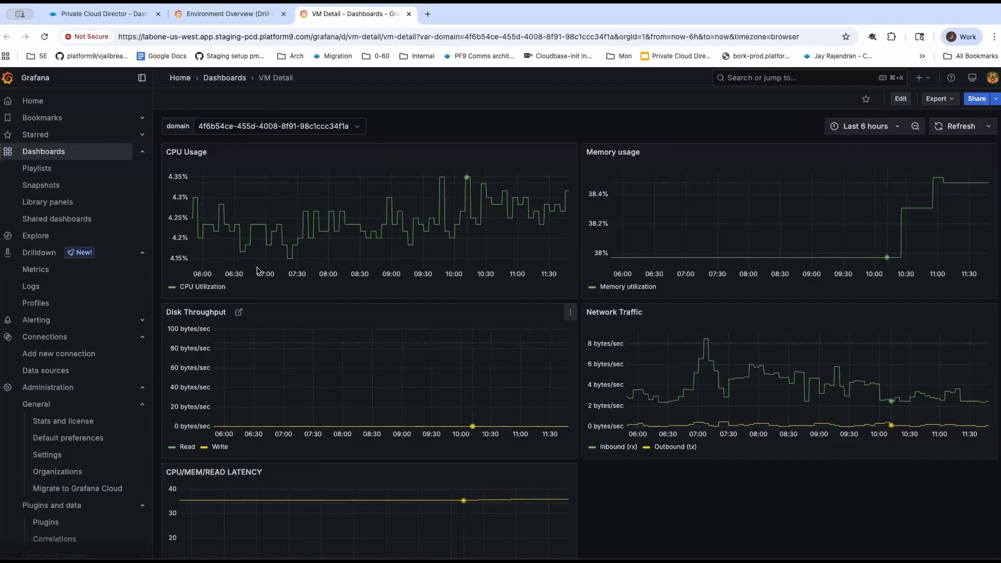
- Start a new metrics exploration in Grafana's Drilldown section to list all Prometheus metrics
left_click(45, 254)
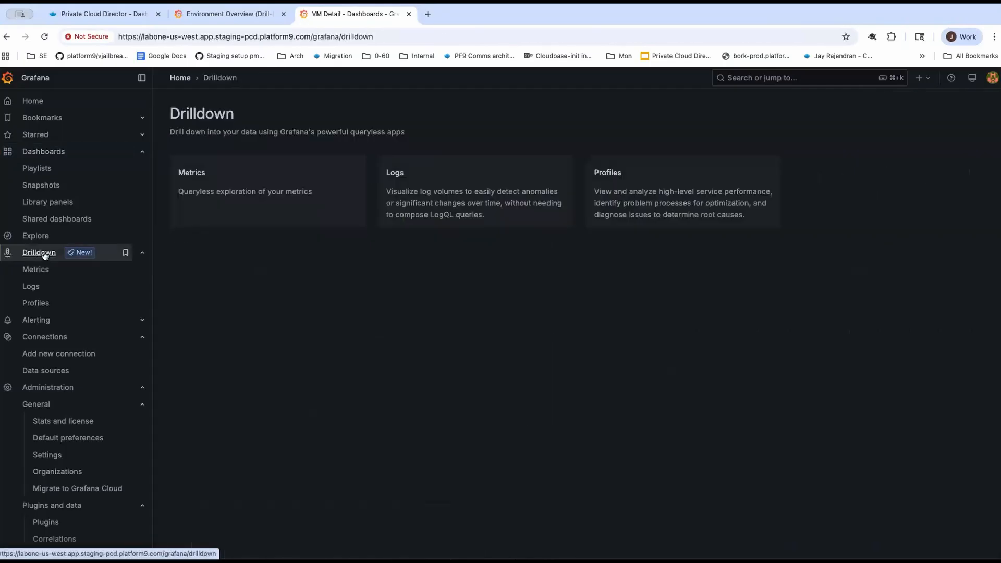
left_click(259, 205)
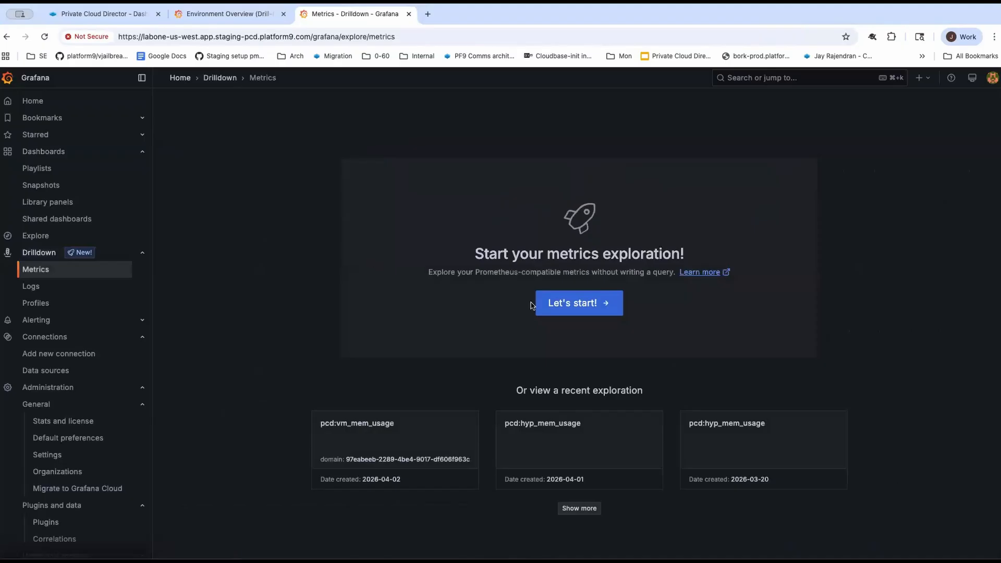
left_click(565, 303)
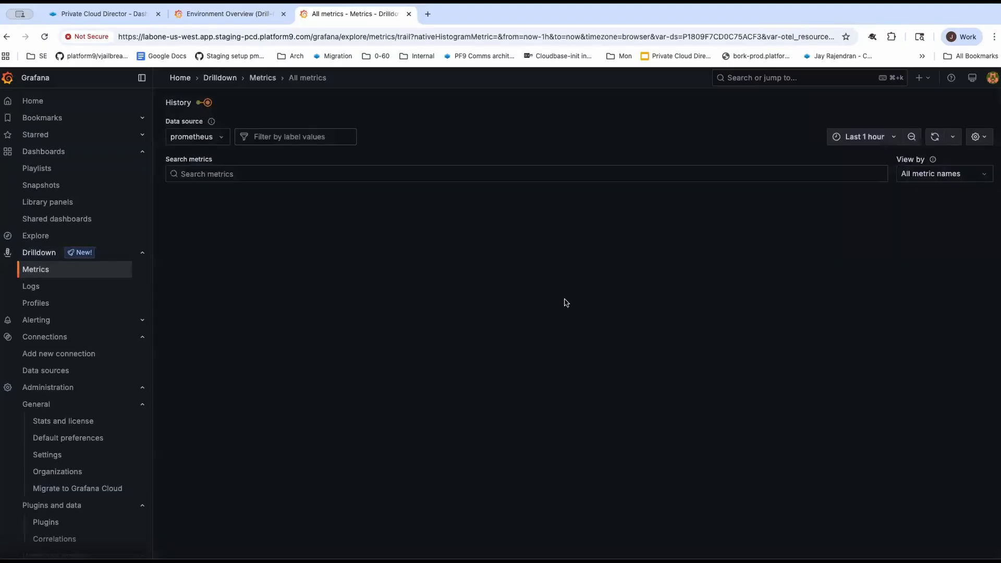
- Search the metrics for vm_ and look through the matching VM metric graphs
left_click(273, 177)
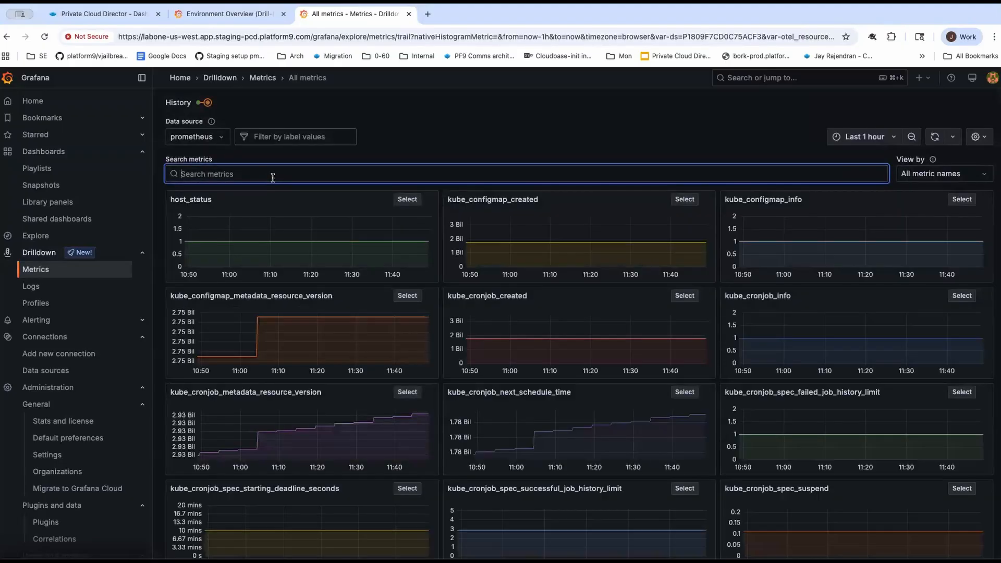
type("vm_")
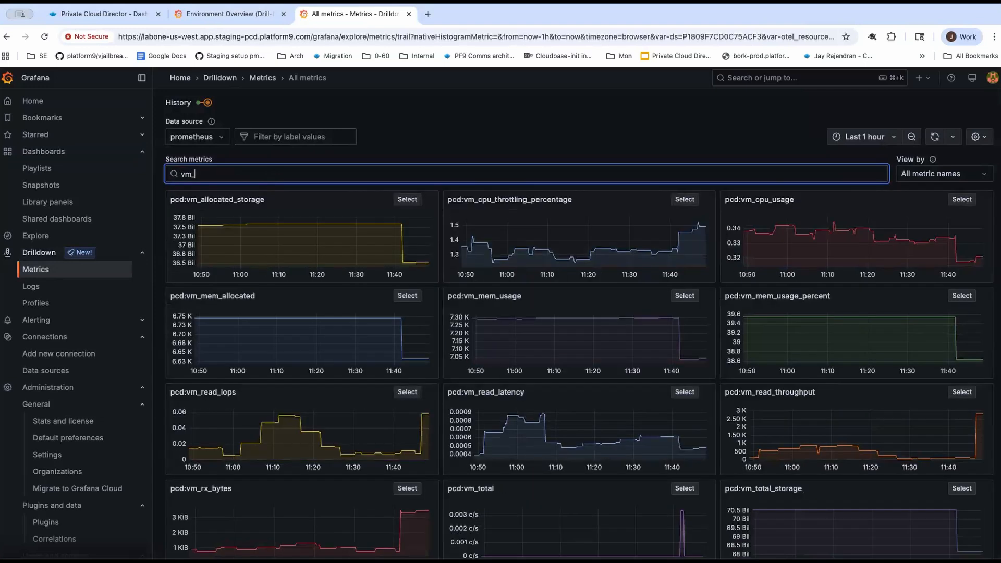
scroll(314, 336, "down", 3)
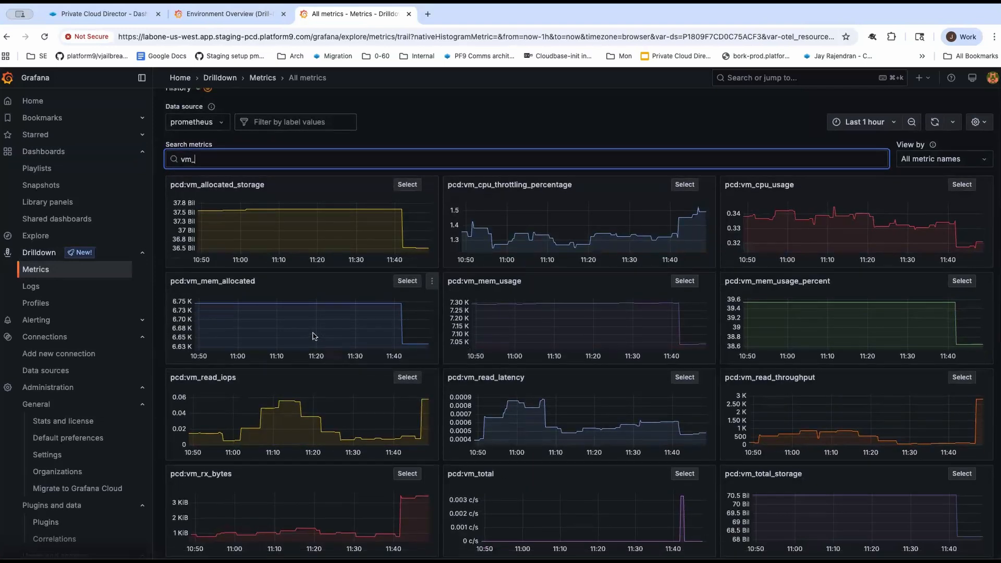
scroll(314, 336, "down", 2)
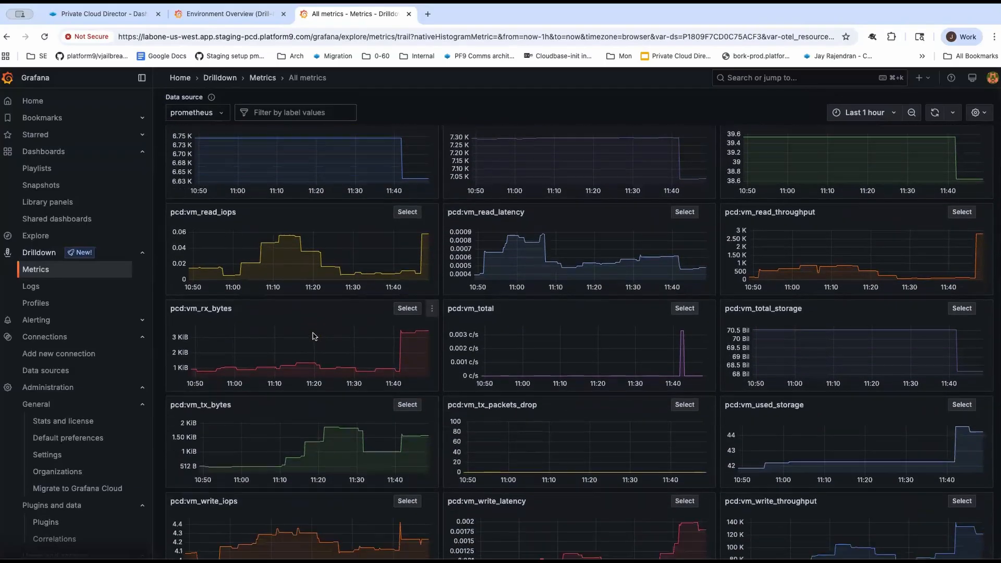
scroll(315, 336, "up", 5)
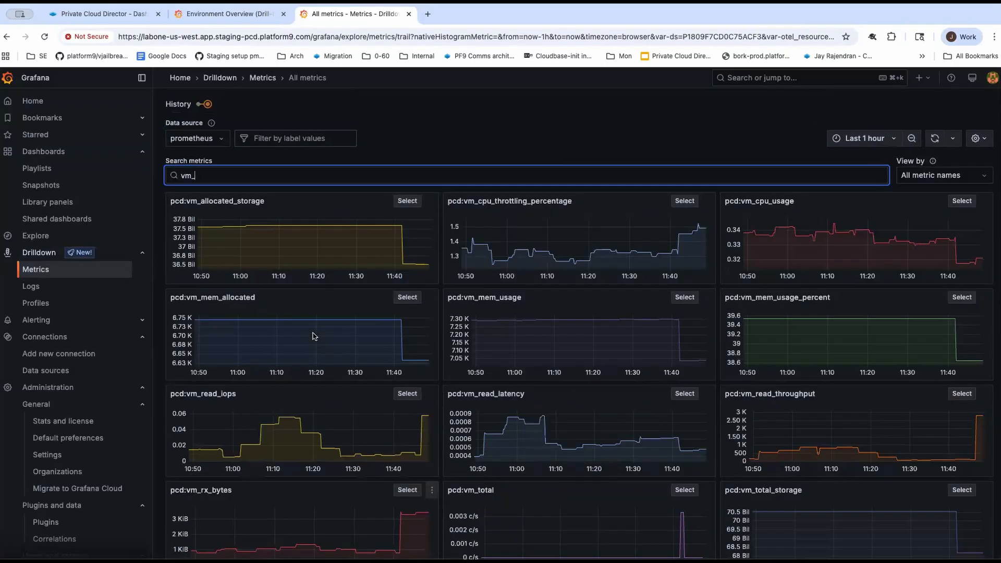
- Replace the metric search with hyp_ to show the hypervisor metrics, and return to the Dashboards list
key("BackSpace")
key("BackSpace")
key("BackSpace")
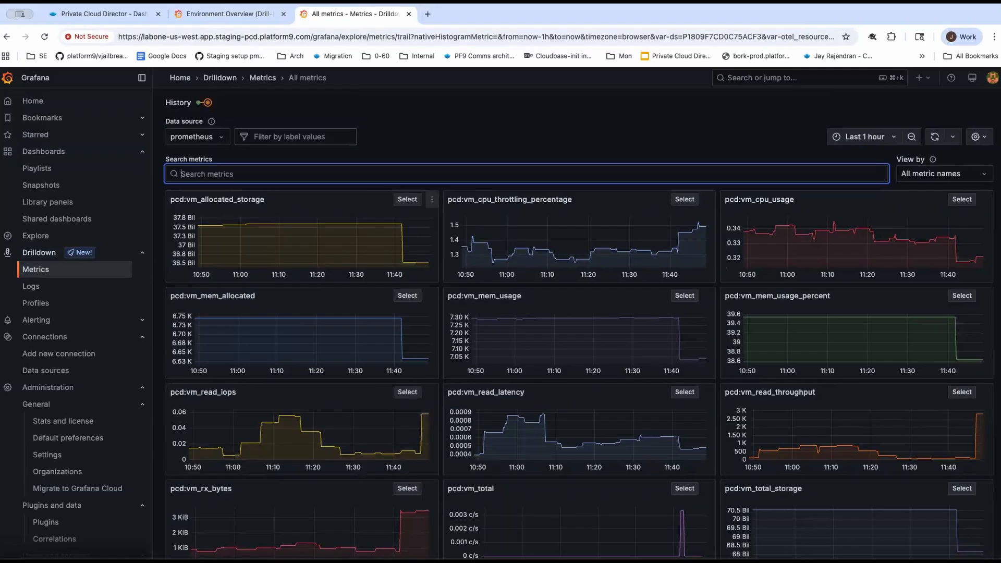
type("hp")
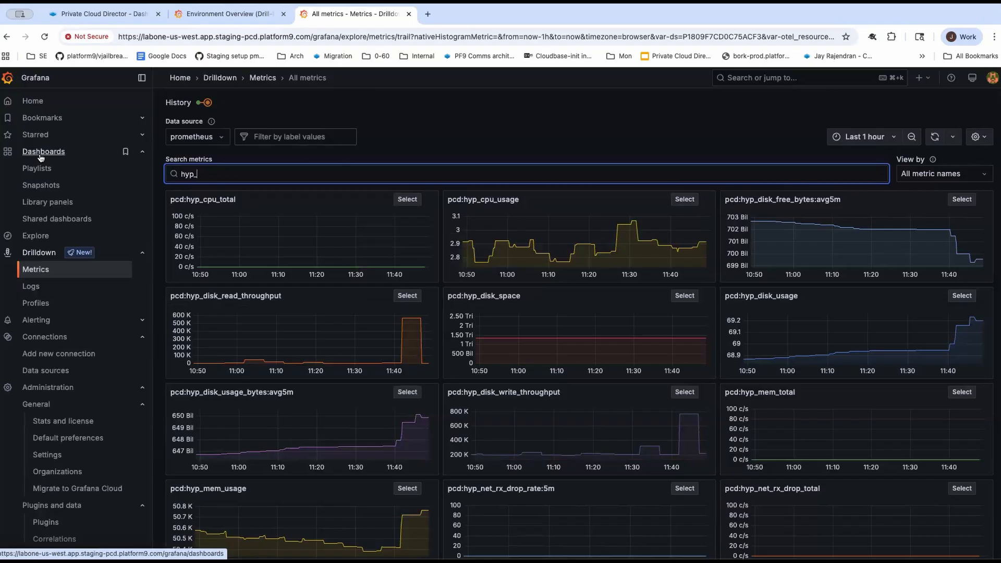
left_click(41, 158)
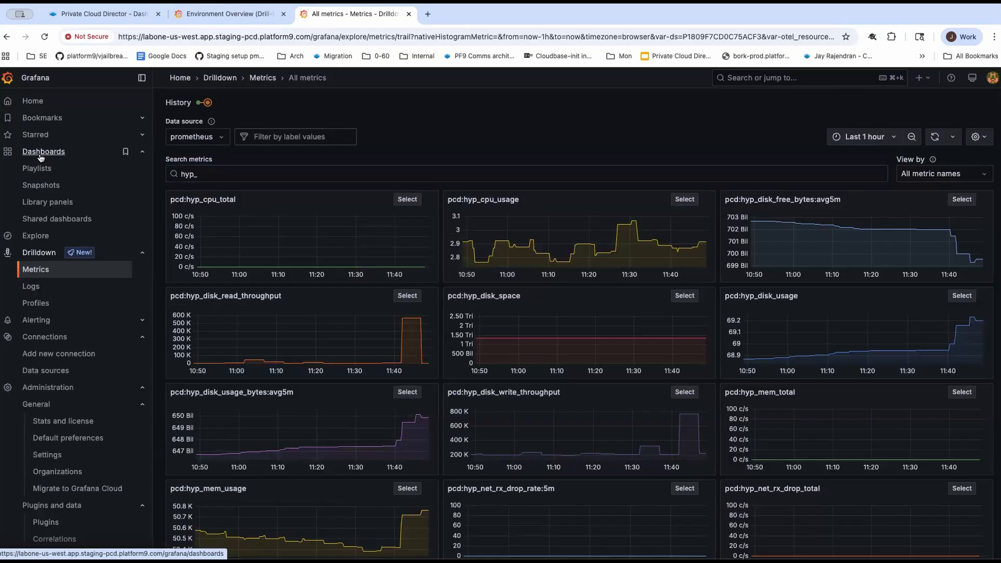